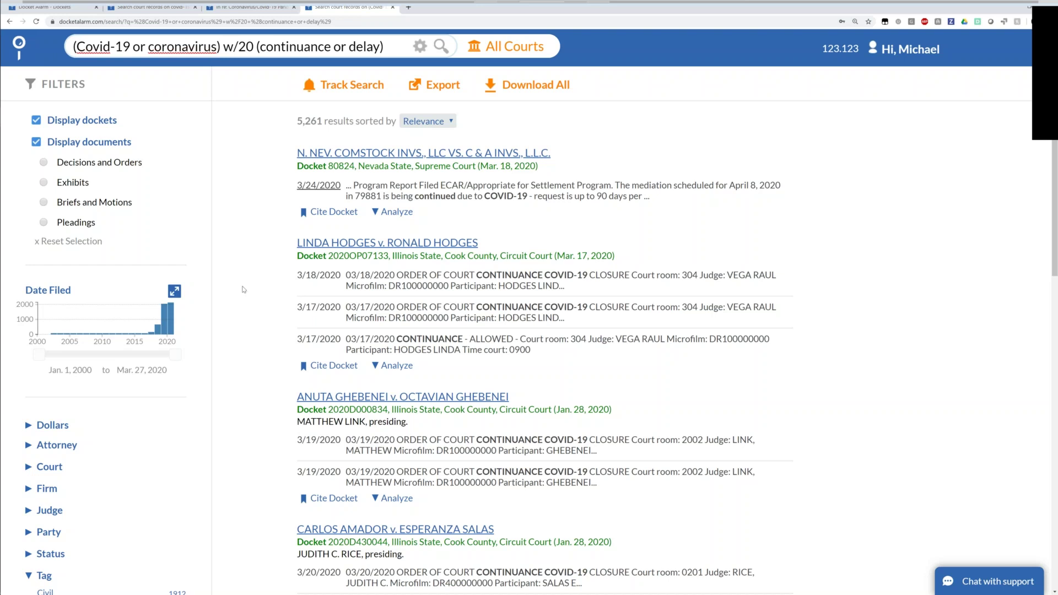
Expand the Court filter of the Covid-19 continuance search results and review the breakdown by court
scroll(244, 290, down, 4)
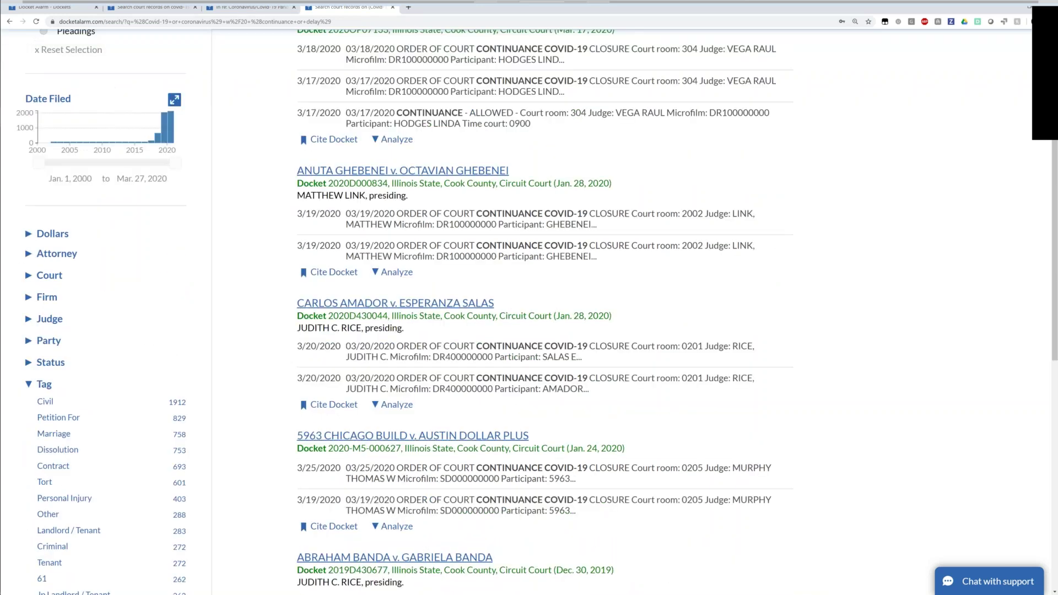
click(44, 279)
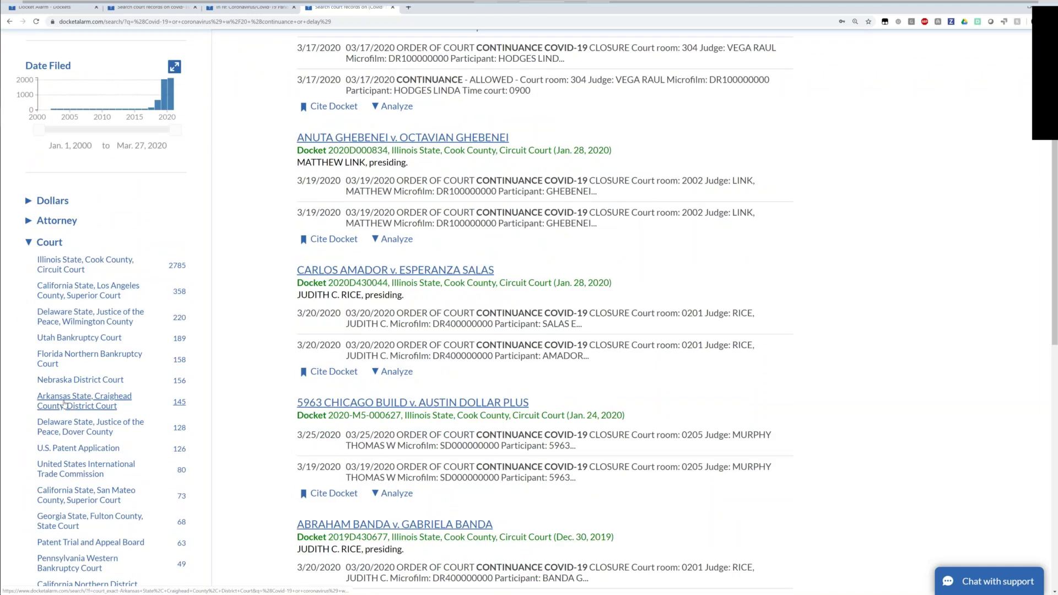
scroll(63, 404, down, 2)
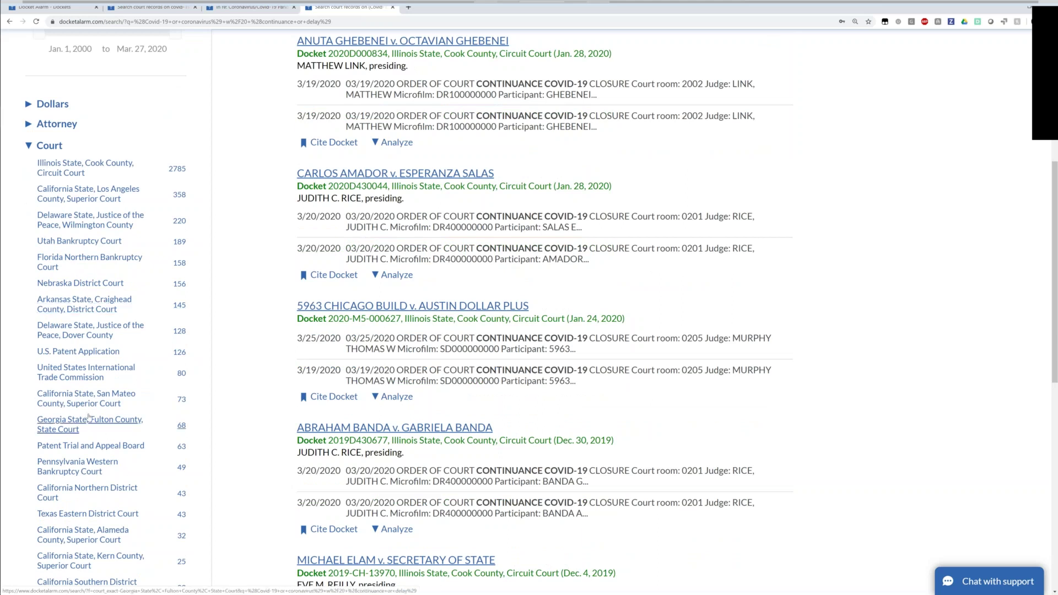
scroll(89, 417, down, 2)
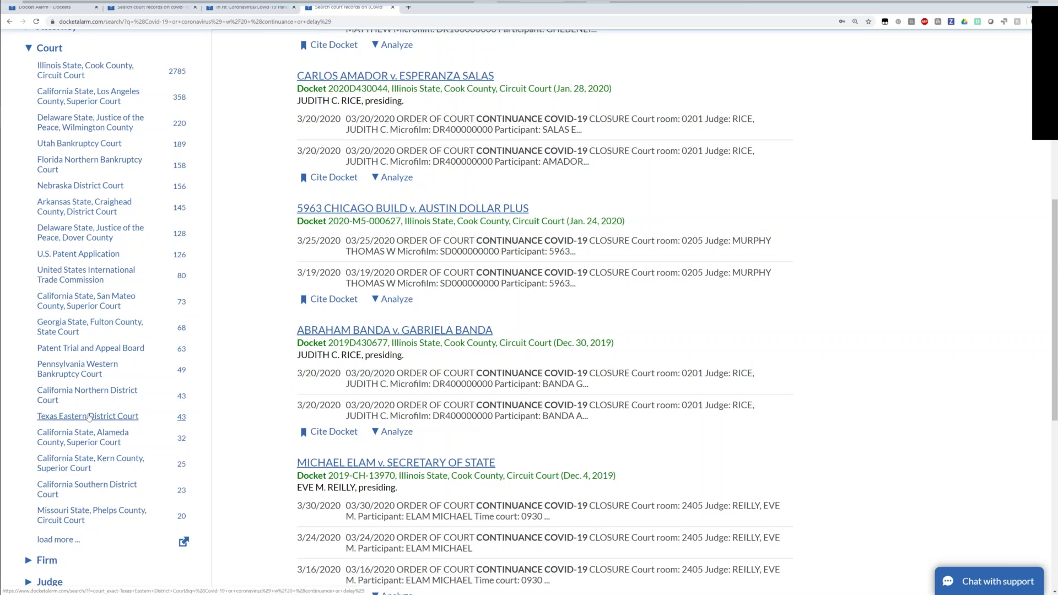
scroll(88, 417, up, 1)
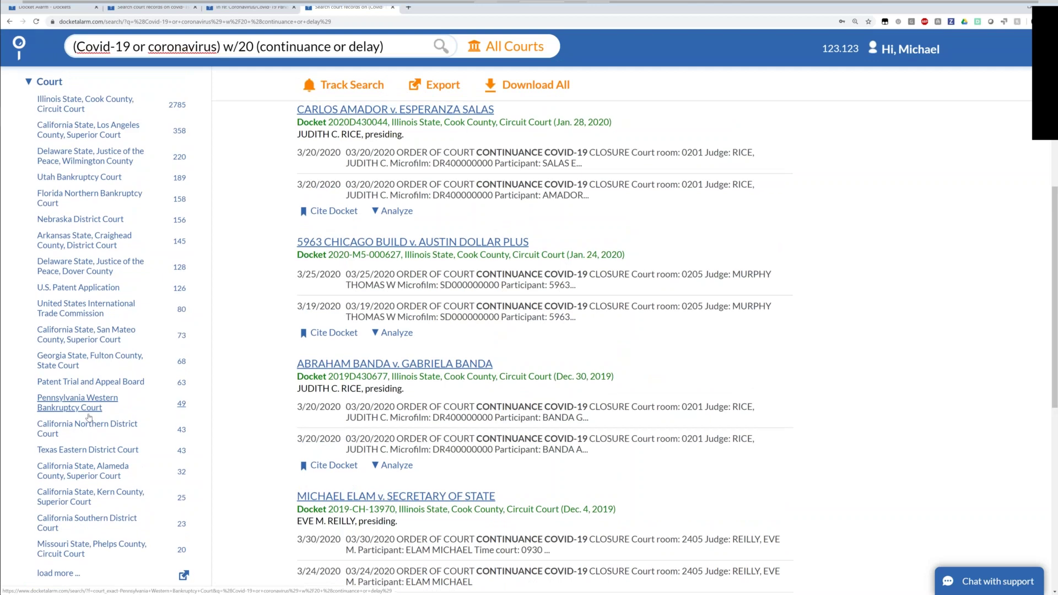
scroll(89, 417, up, 7)
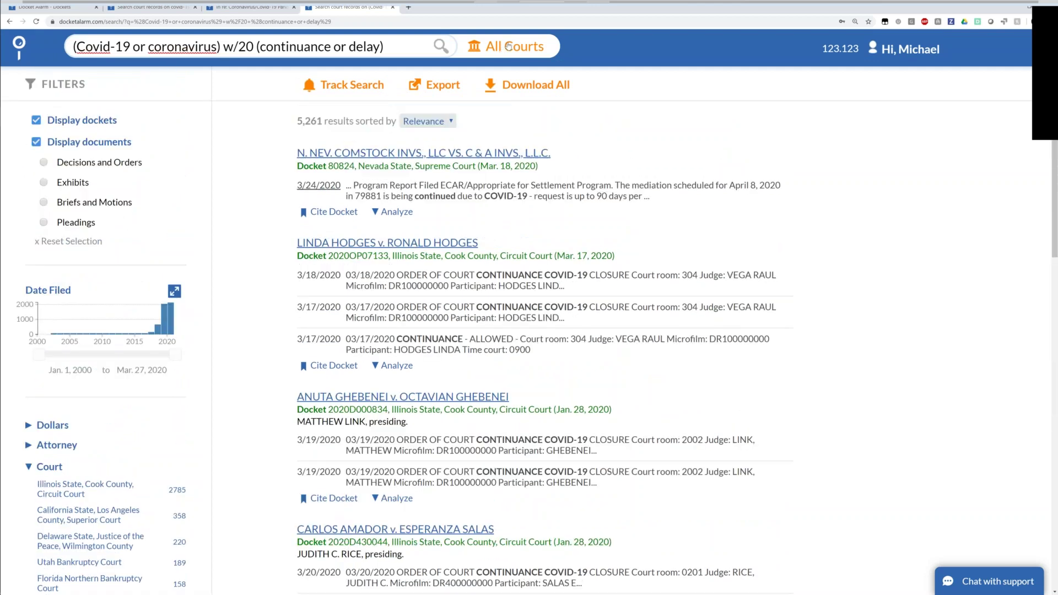
Try to open the court selector, and reload the search results page with the network connection restored
click(508, 46)
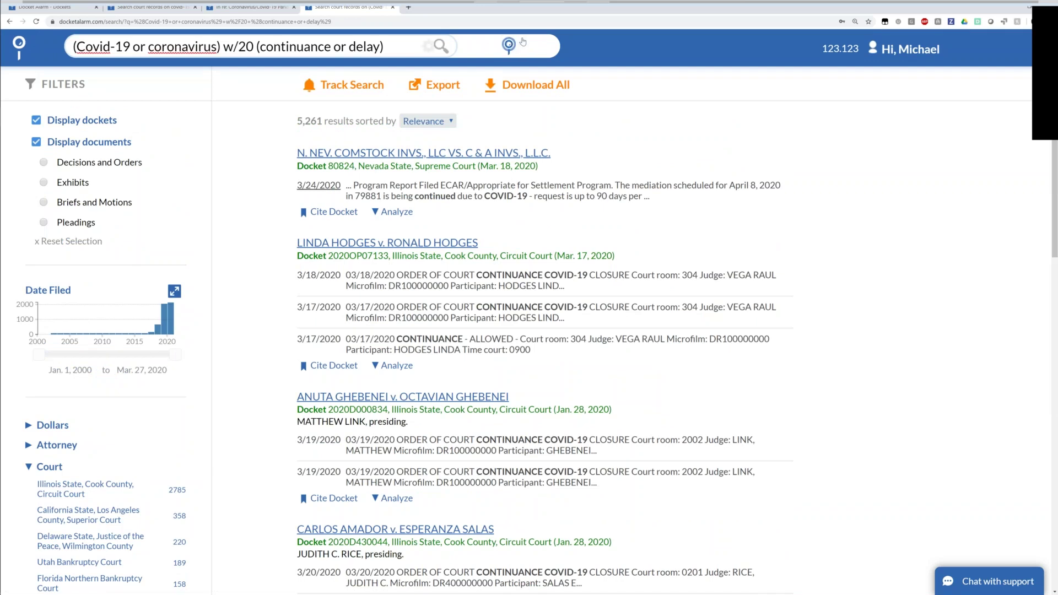
click(520, 46)
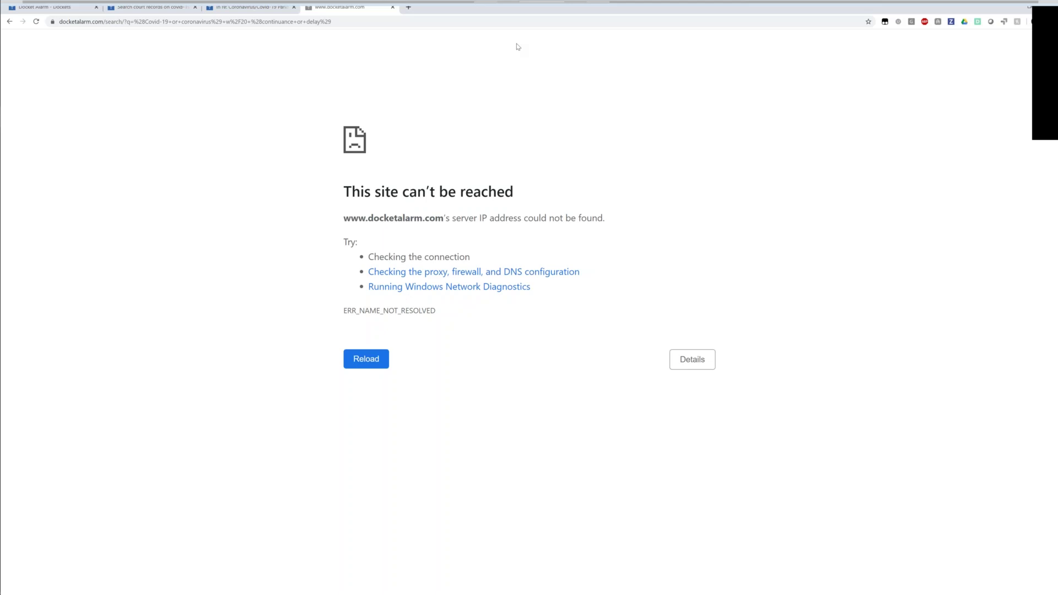
key(XF86RFKill)
key(XF86RFKill)
key(ctrl+l)
key(Return)
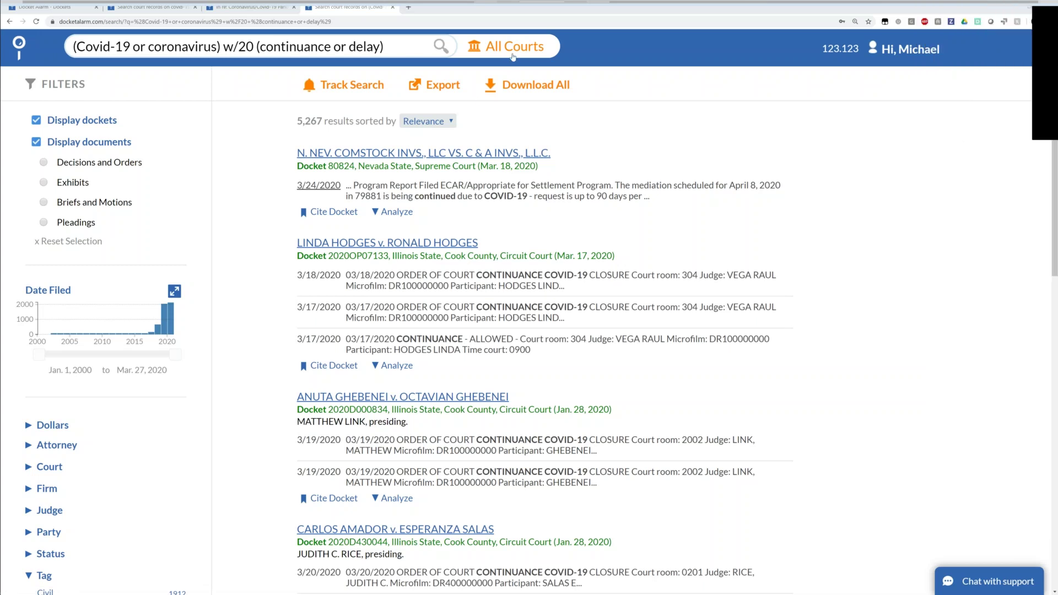
Browse the Agency and State options in the court selector, and close it without restricting the search to any court
click(513, 50)
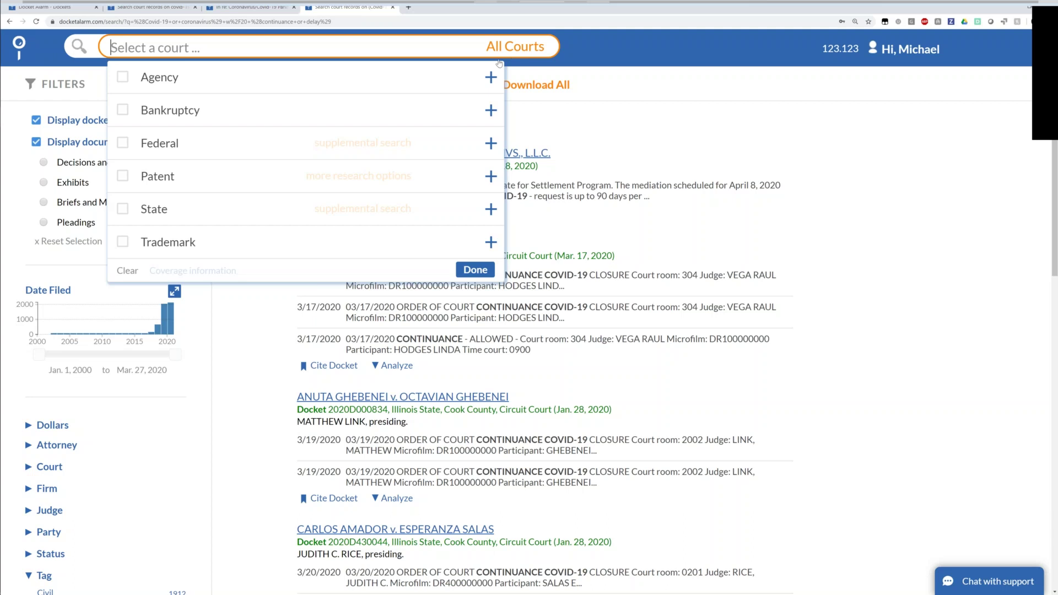
click(485, 84)
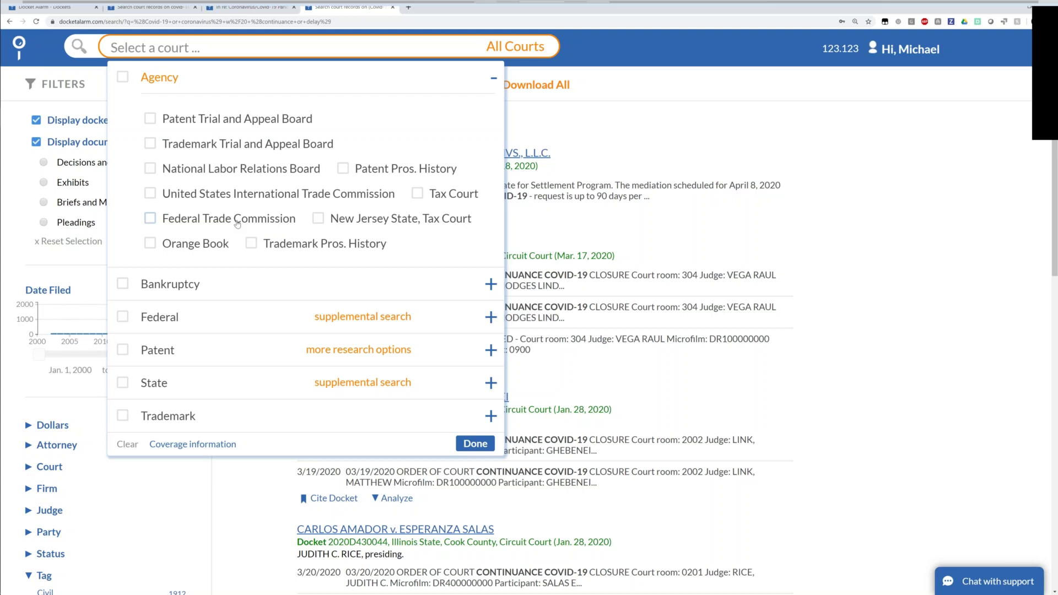
click(489, 383)
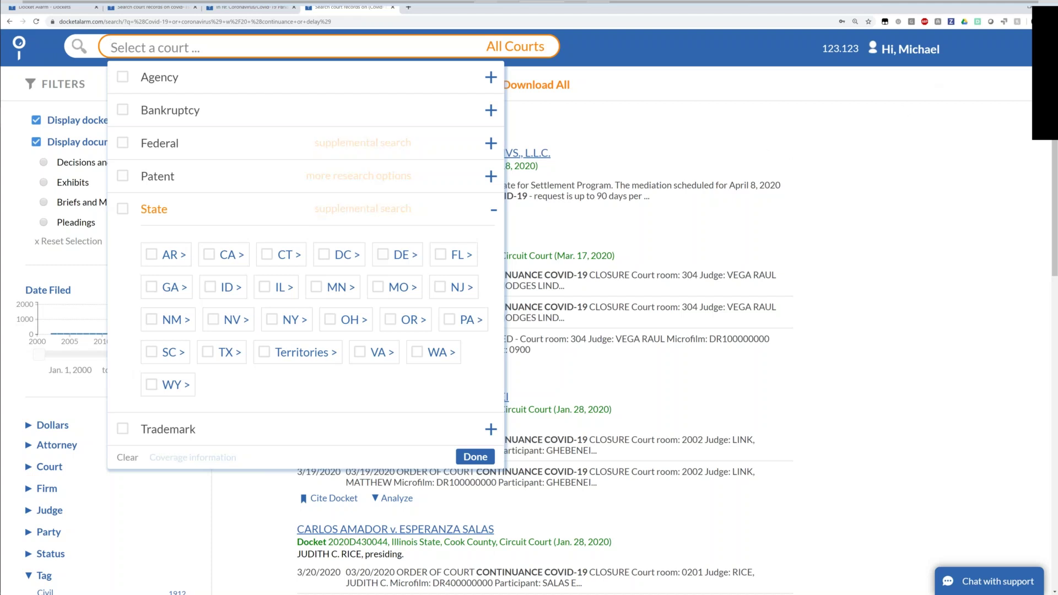
click(727, 206)
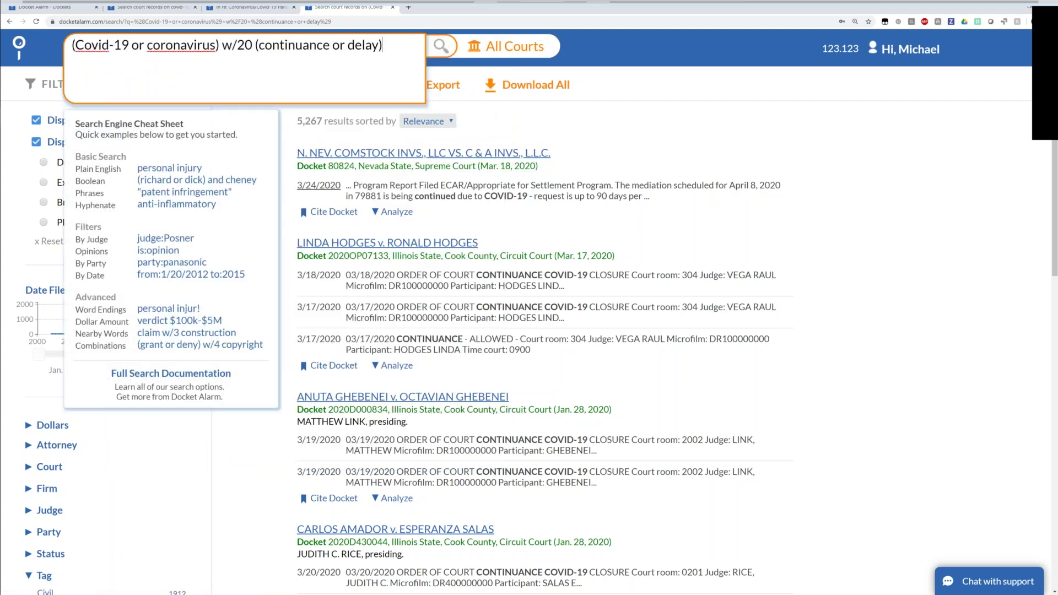
click(727, 206)
scroll(328, 347, down, 3)
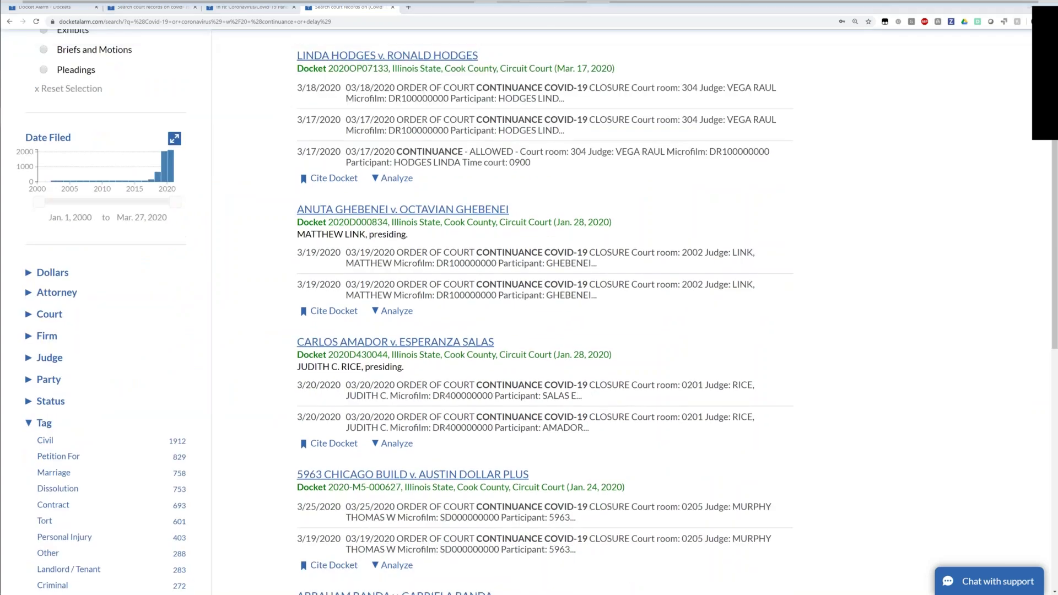
Switch to the slide presentation and advance to the New Cases slide, showing its Litigation Fallout and Procedural Issues points
key(alt+Tab)
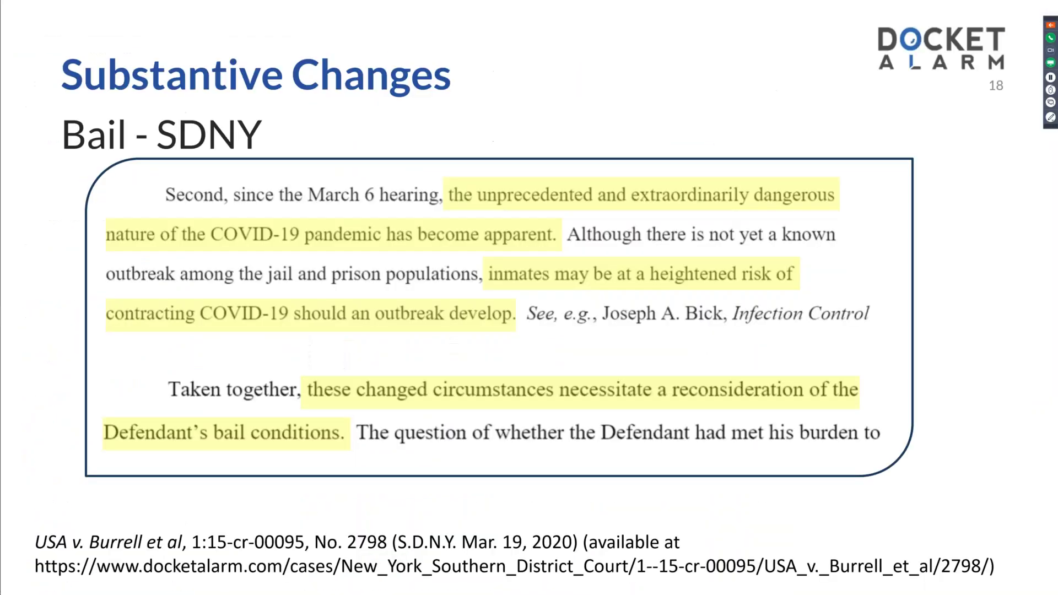
key(Right)
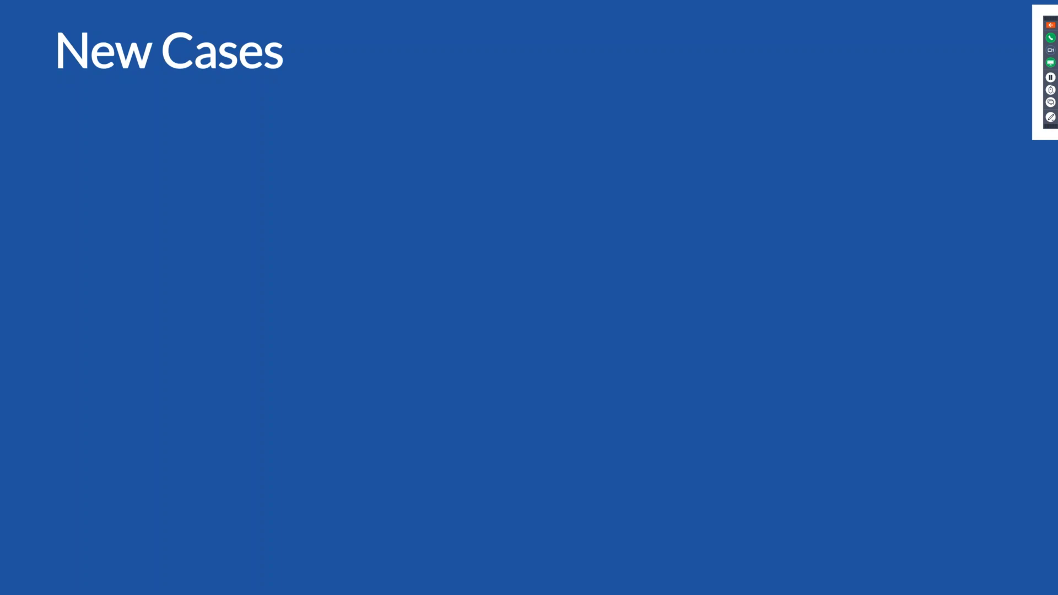
key(Right)
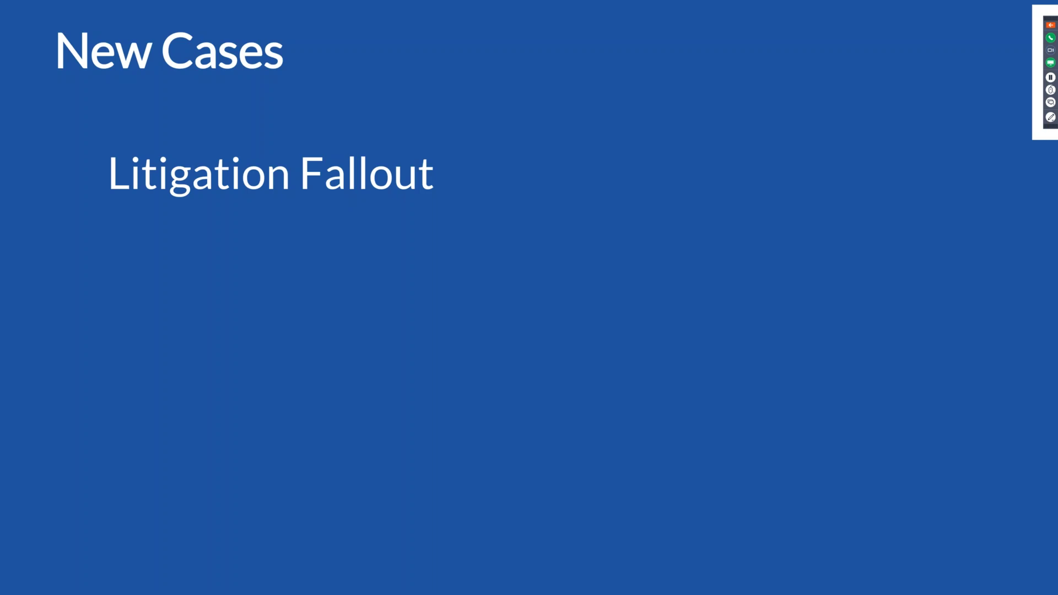
key(Right)
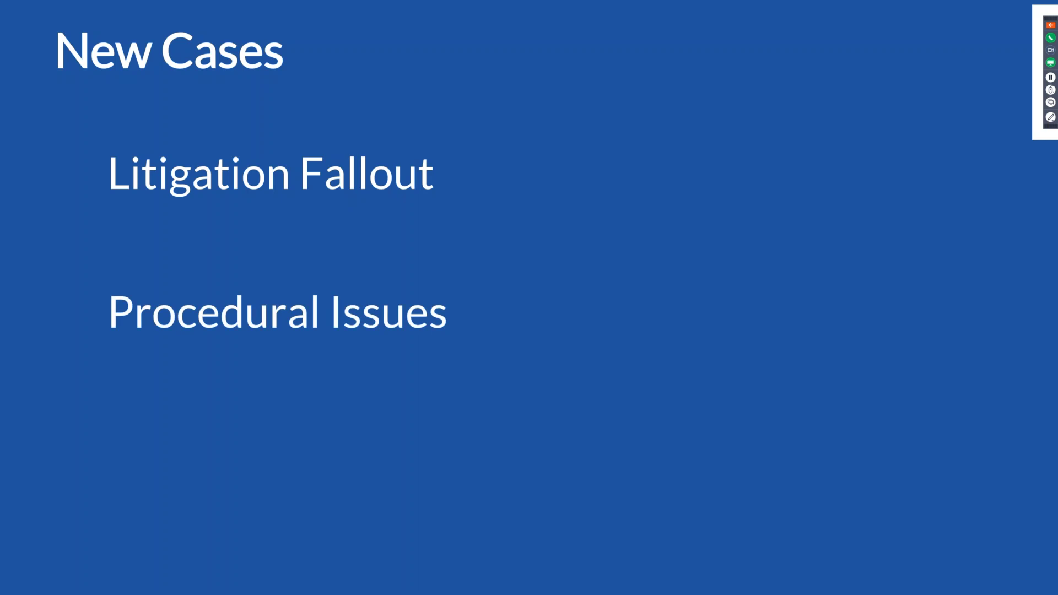
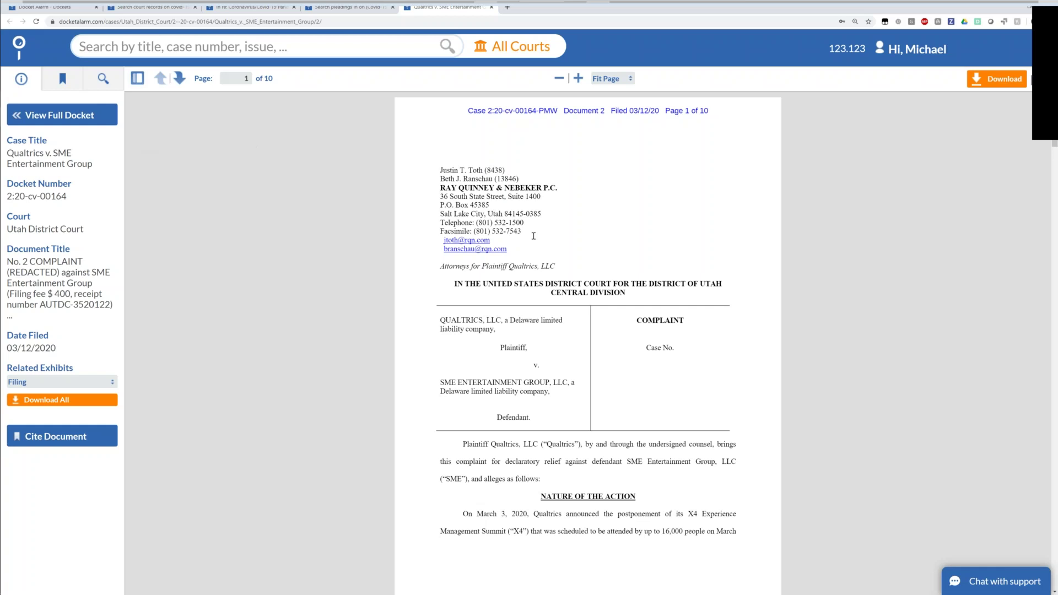
Read the opening pages of the Qualtrics complaint and view the full docket to check the Declaratory Judgment cause
scroll(533, 236, down, 5)
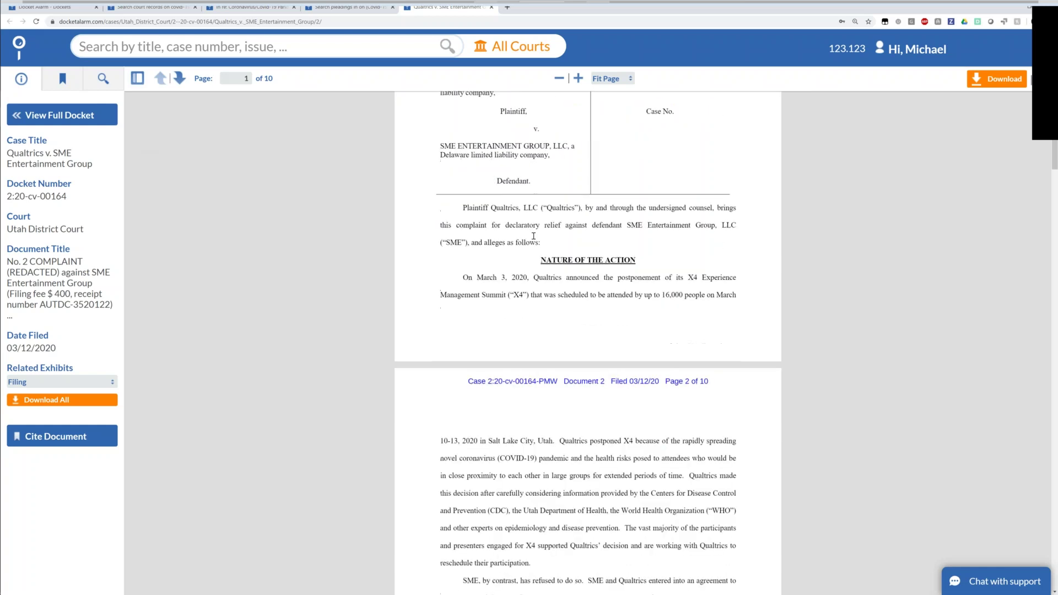
scroll(533, 236, down, 4)
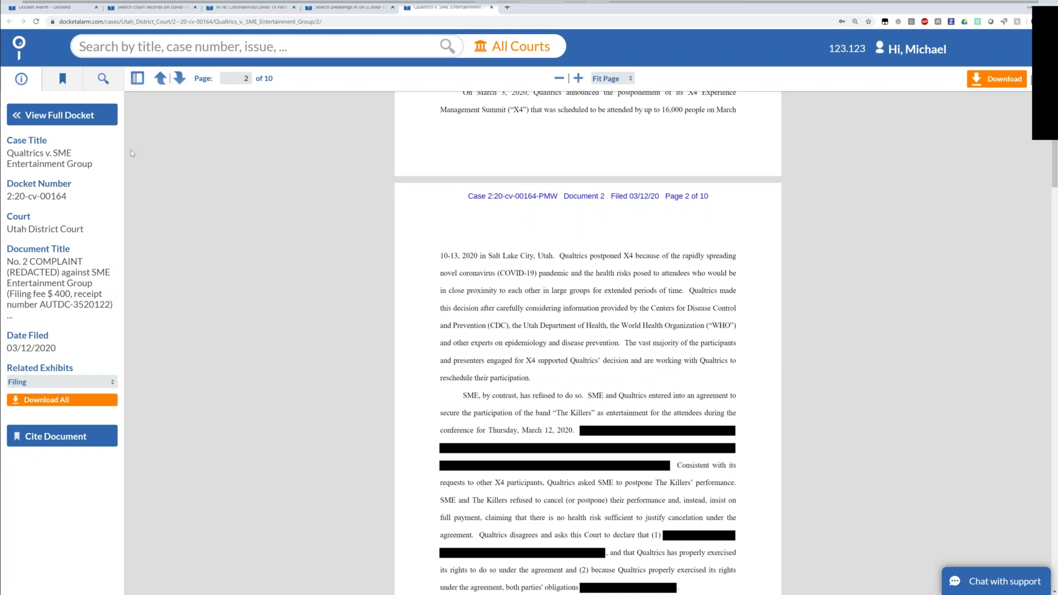
click(76, 121)
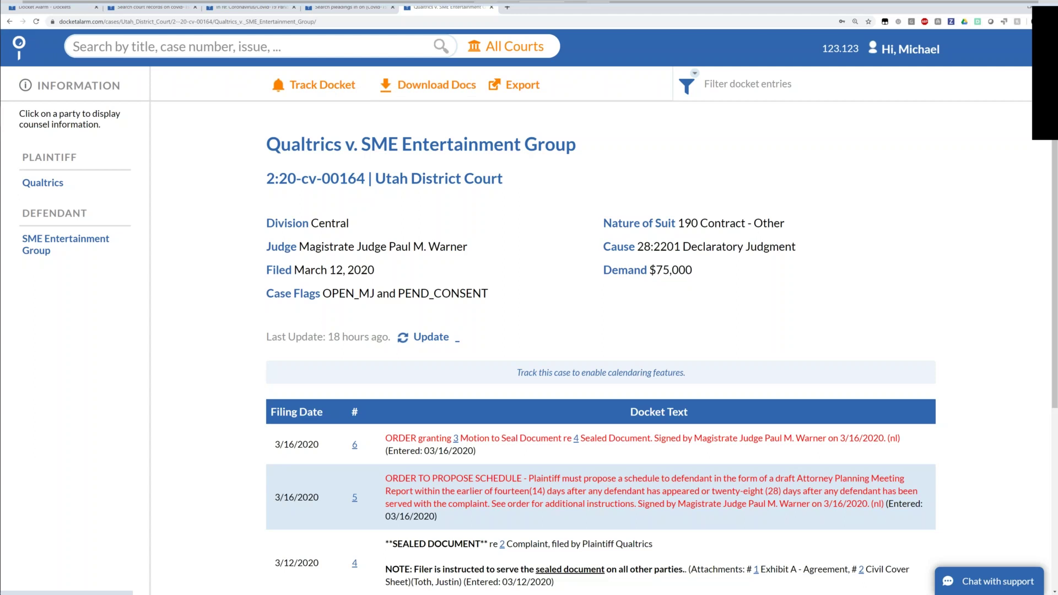
double_click(687, 249)
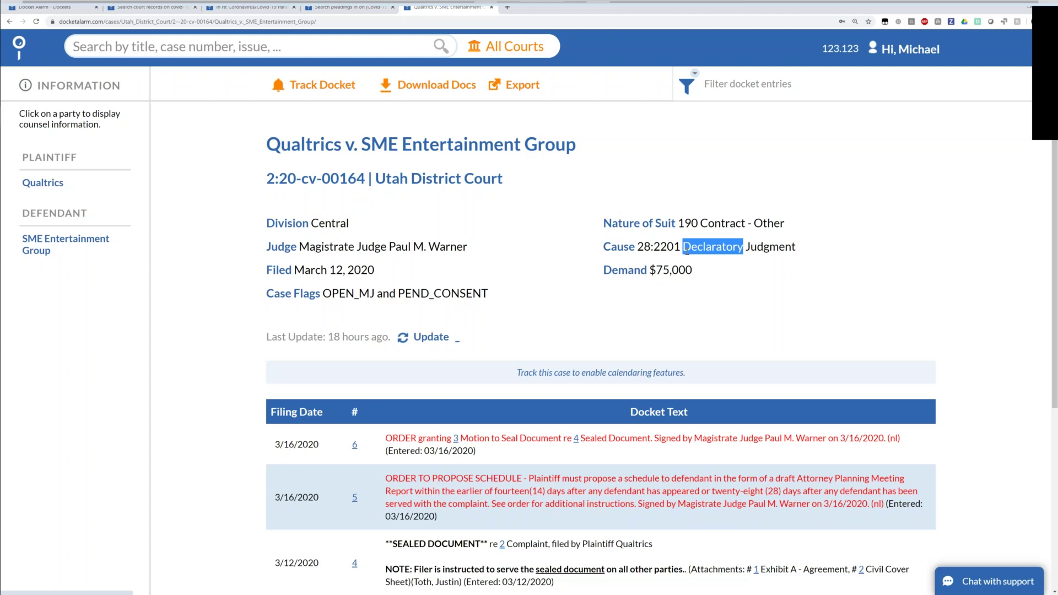
click(687, 251)
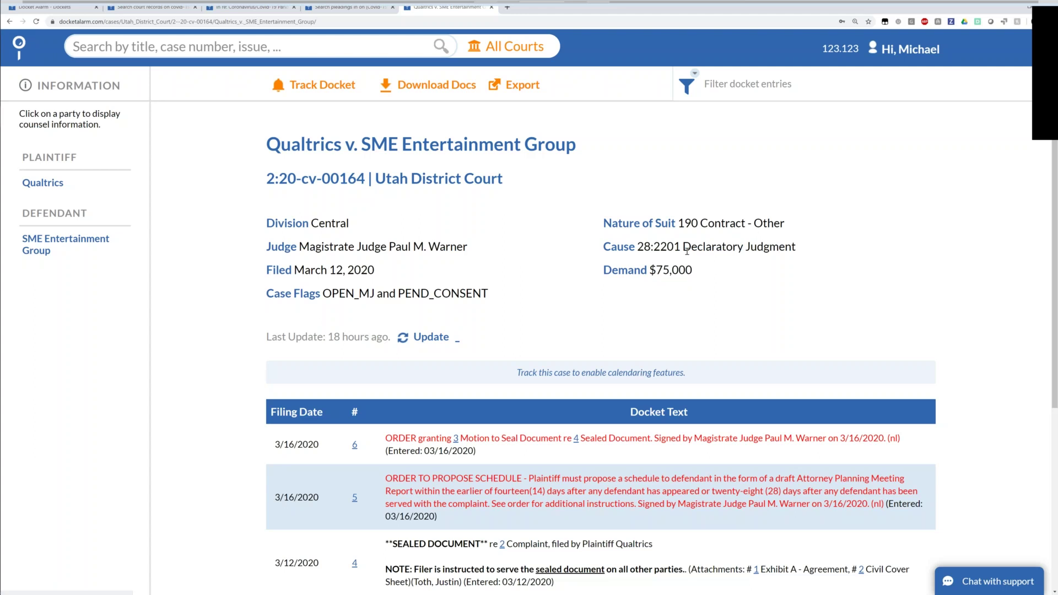
Switch to the slide presentation, advance to the Paid Sick Leave slide, and open its linked Lyft docket
key(alt+Tab)
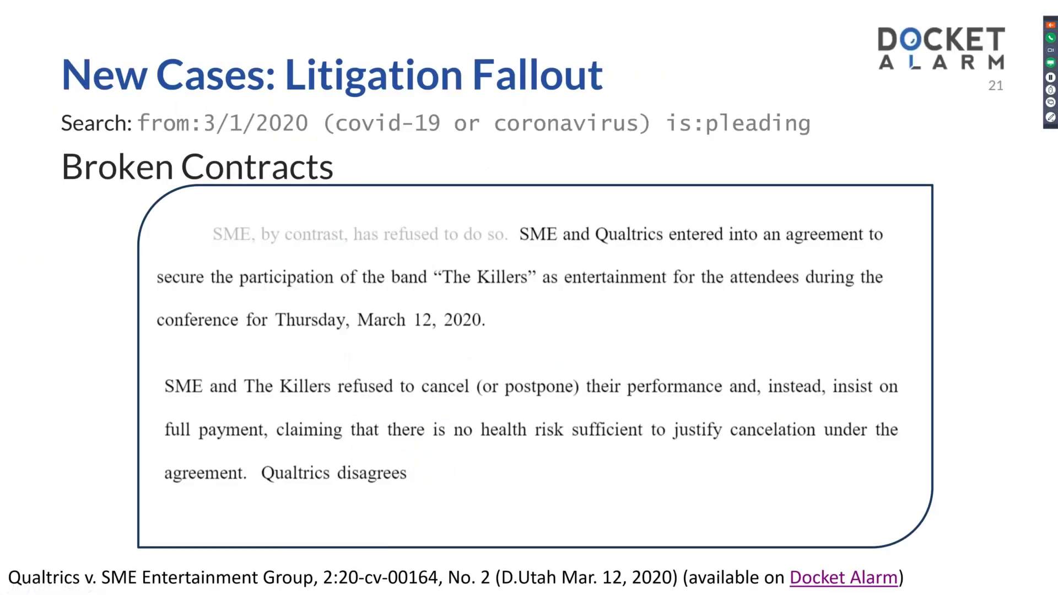
key(alt+Tab)
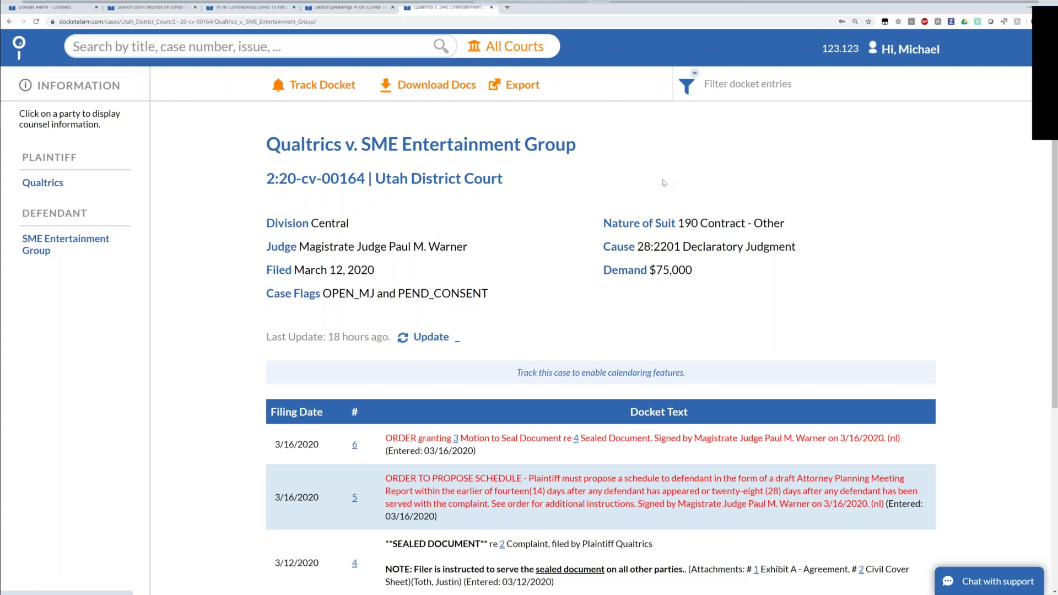
key(alt+Tab)
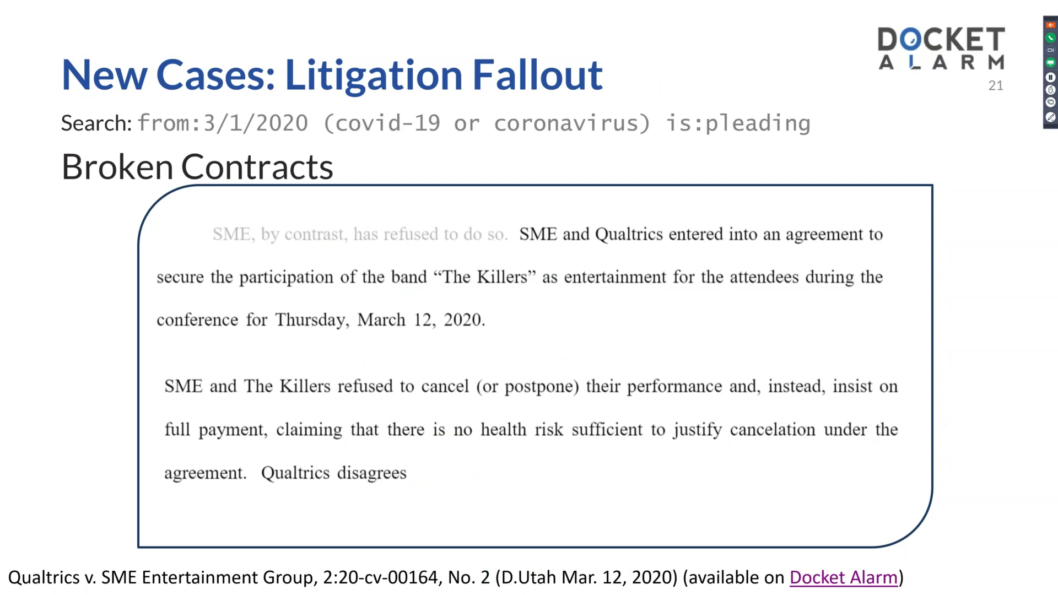
key(Right)
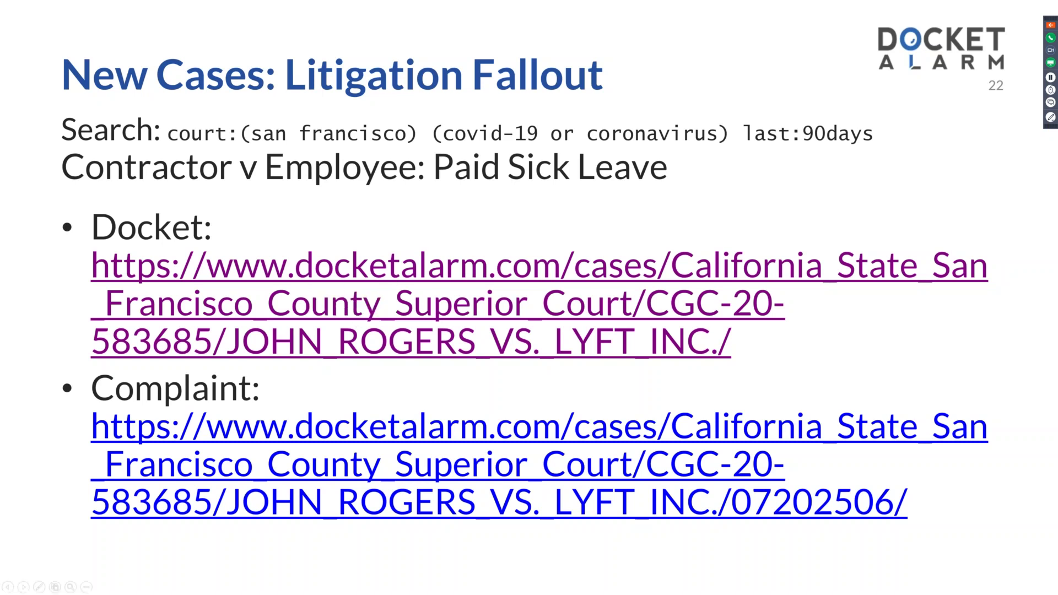
click(331, 304)
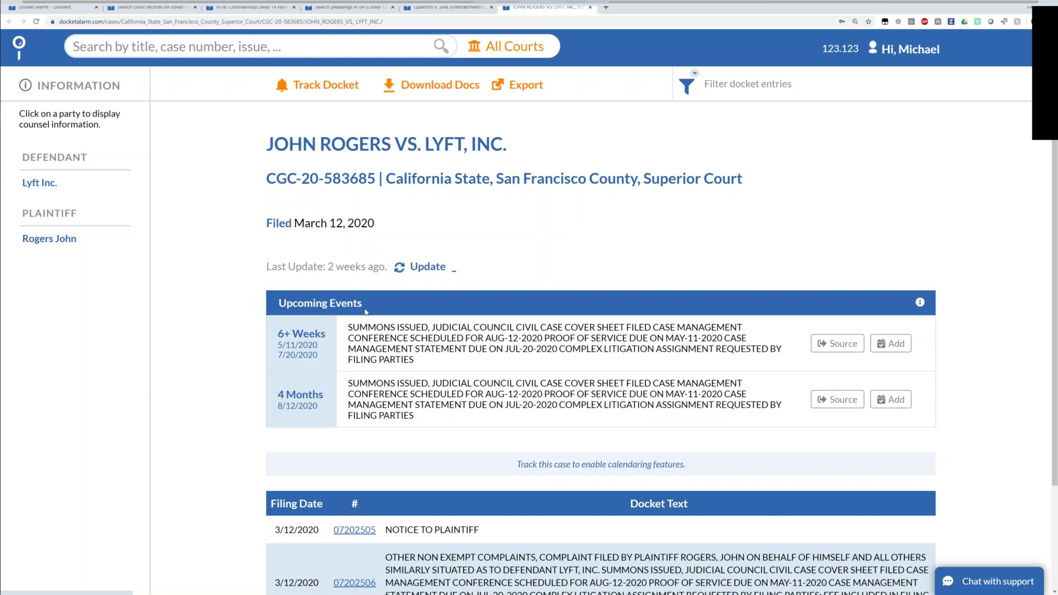
Open the 3/12/2020 complaint from the Lyft docket and read from the class action cover page to the Introduction
scroll(365, 312, down, 3)
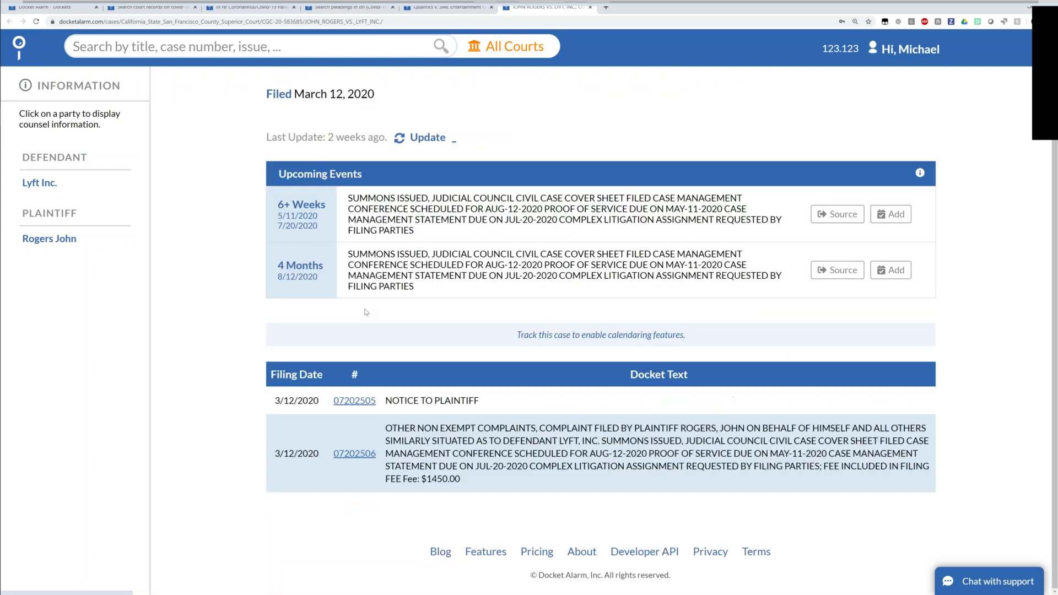
click(354, 453)
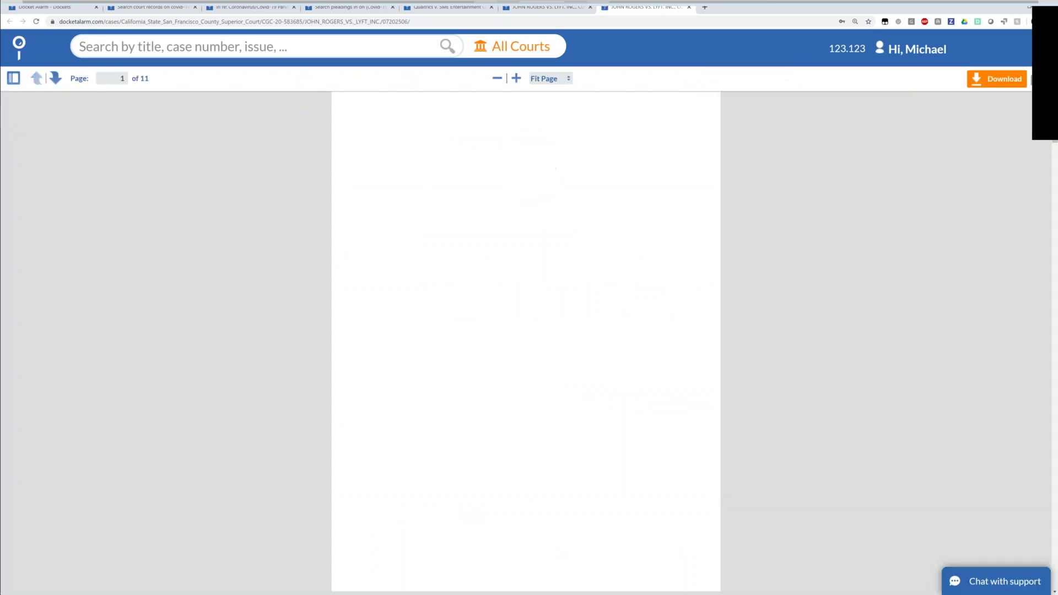
scroll(587, 342, down, 5)
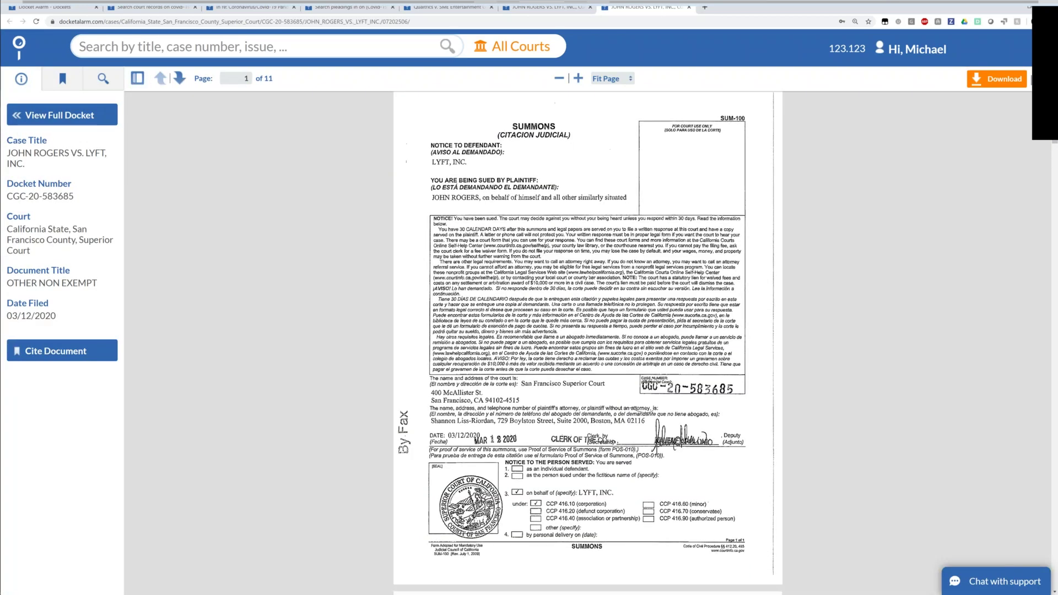
scroll(456, 324, down, 5)
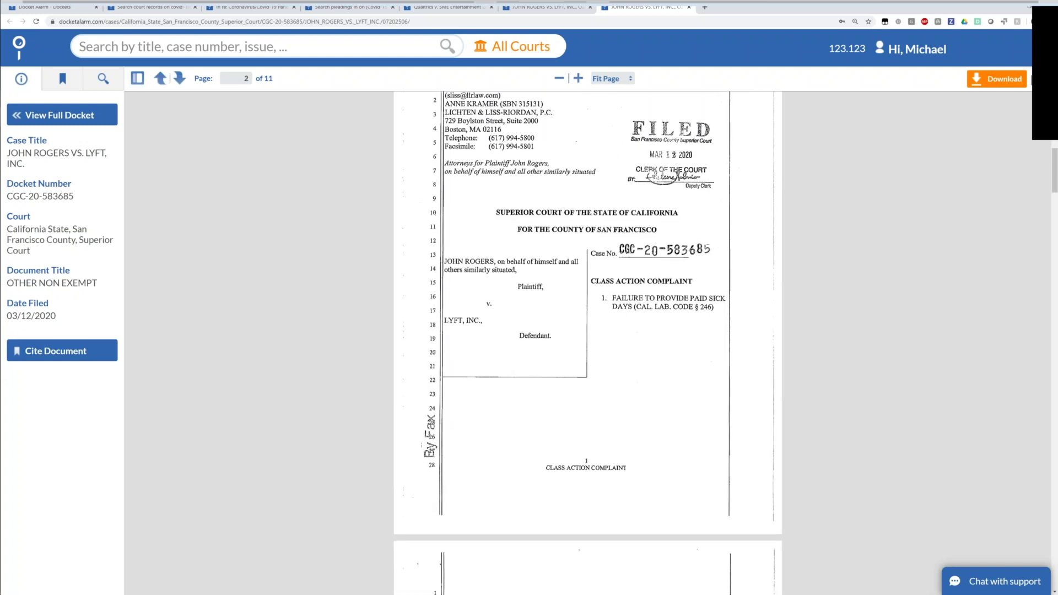
drag(449, 319, 487, 319)
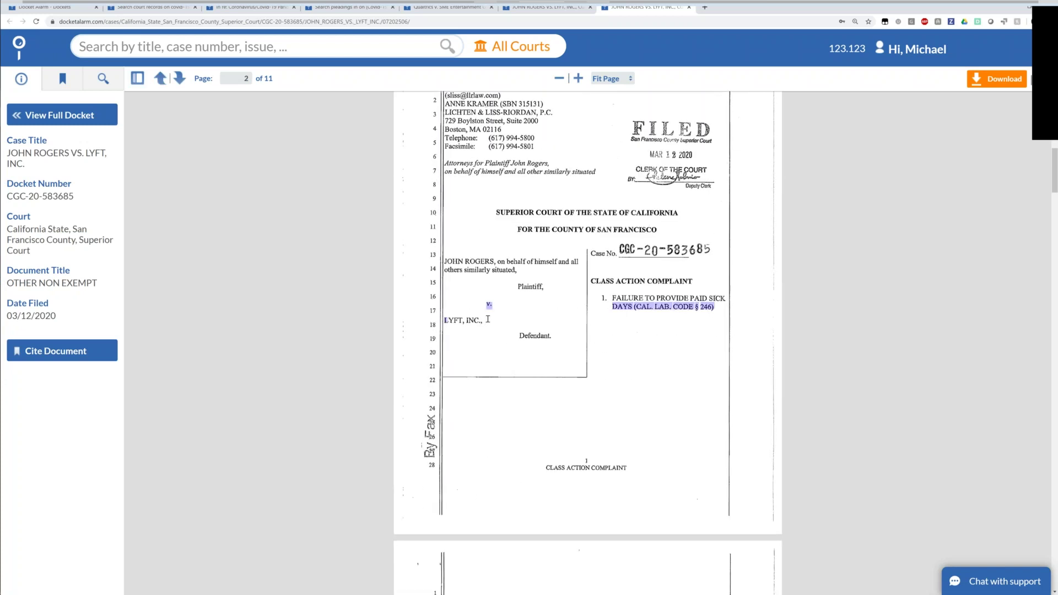
click(488, 319)
scroll(488, 319, down, 2)
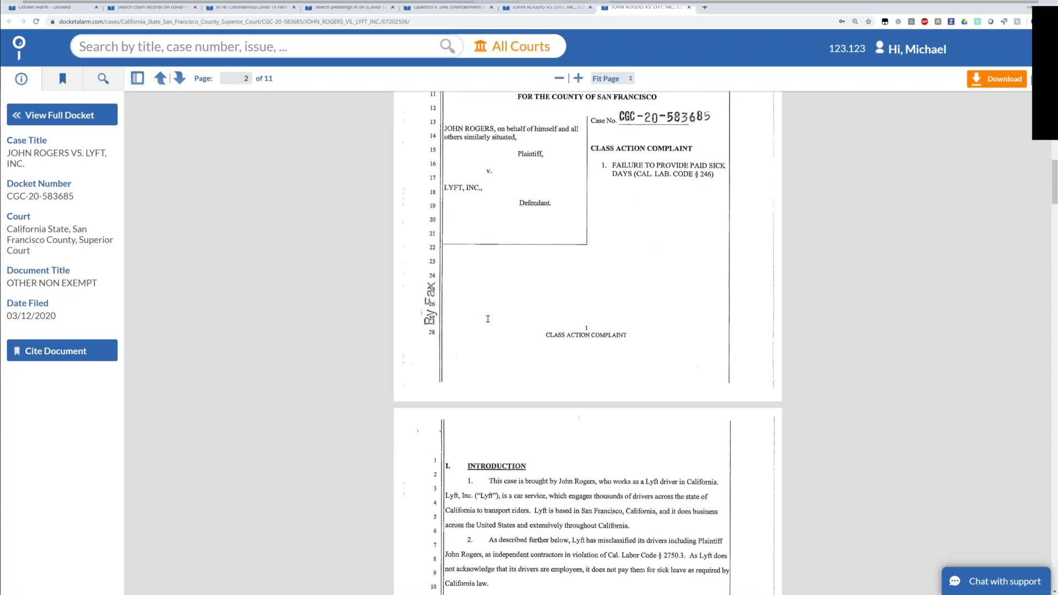
Read the Introduction of the Lyft class action complaint and return to its full docket
scroll(488, 319, down, 6)
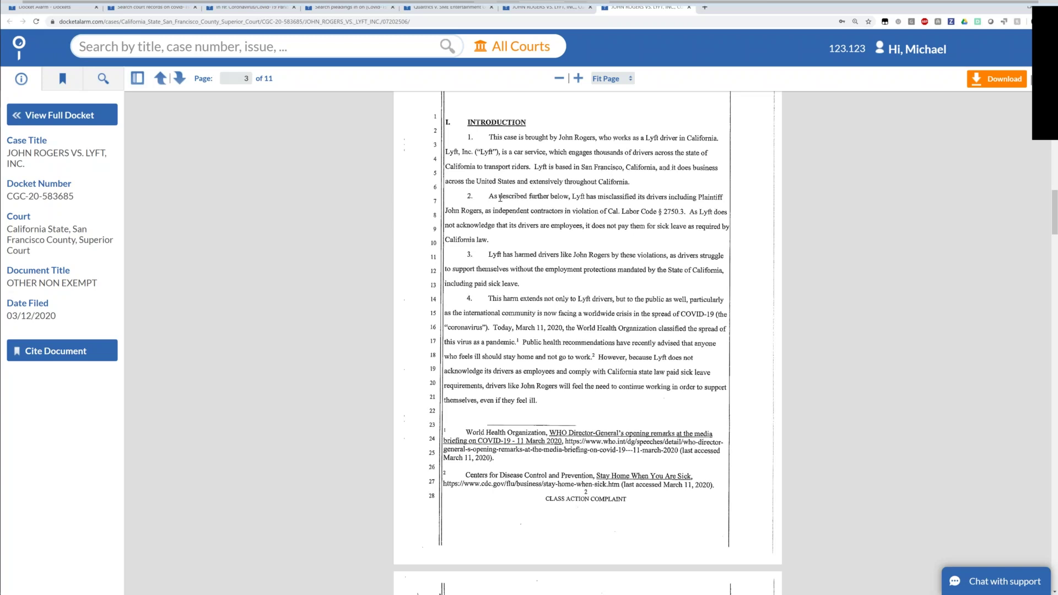
click(60, 115)
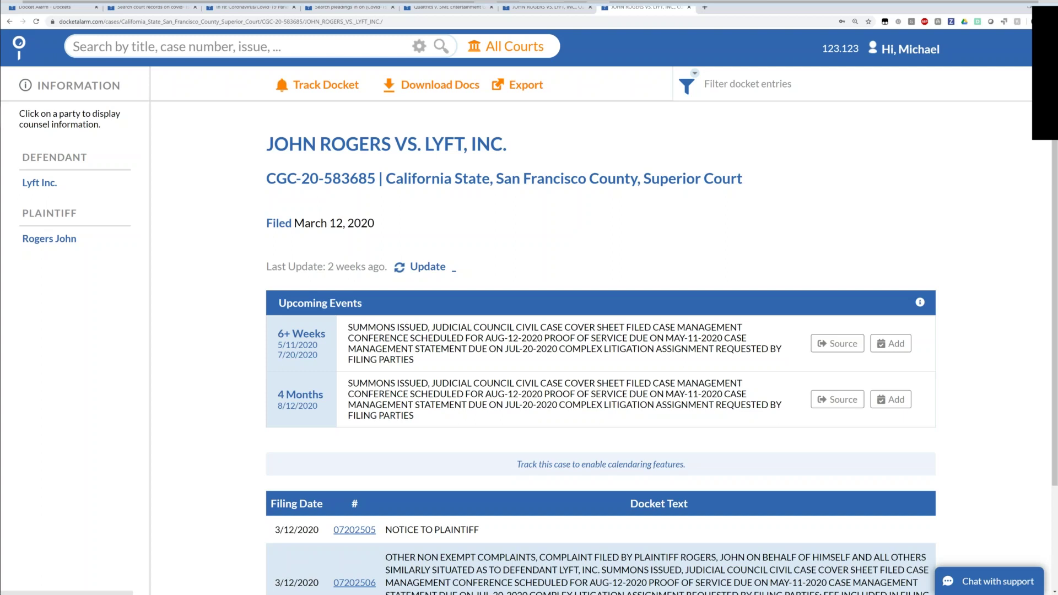
Switch to the slide presentation, advance to Political Insider Trading, open its linked docket, and view the 3/23/2020 complaint
key(alt+Tab)
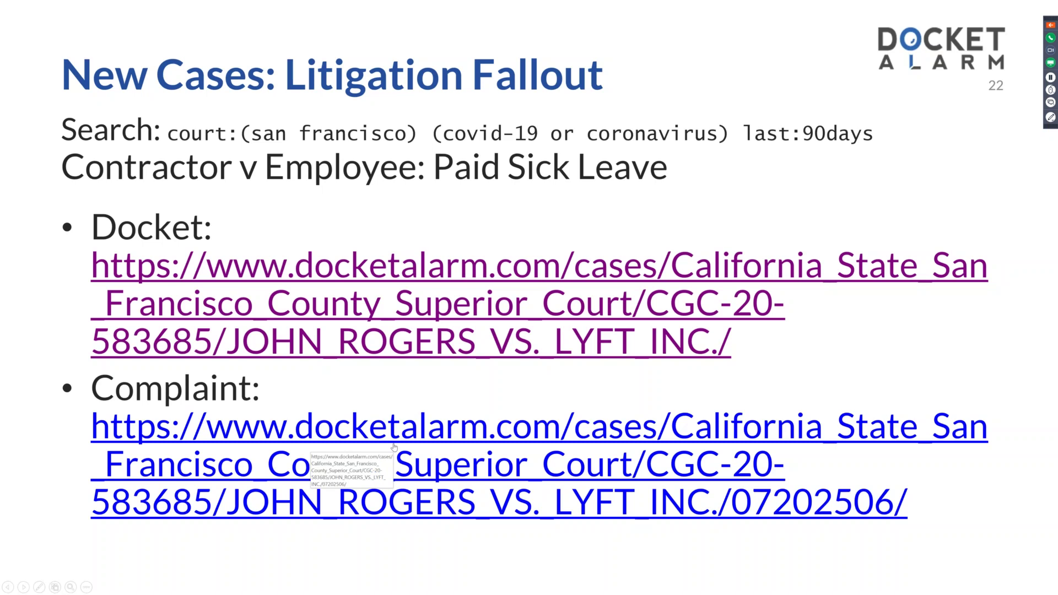
key(Right)
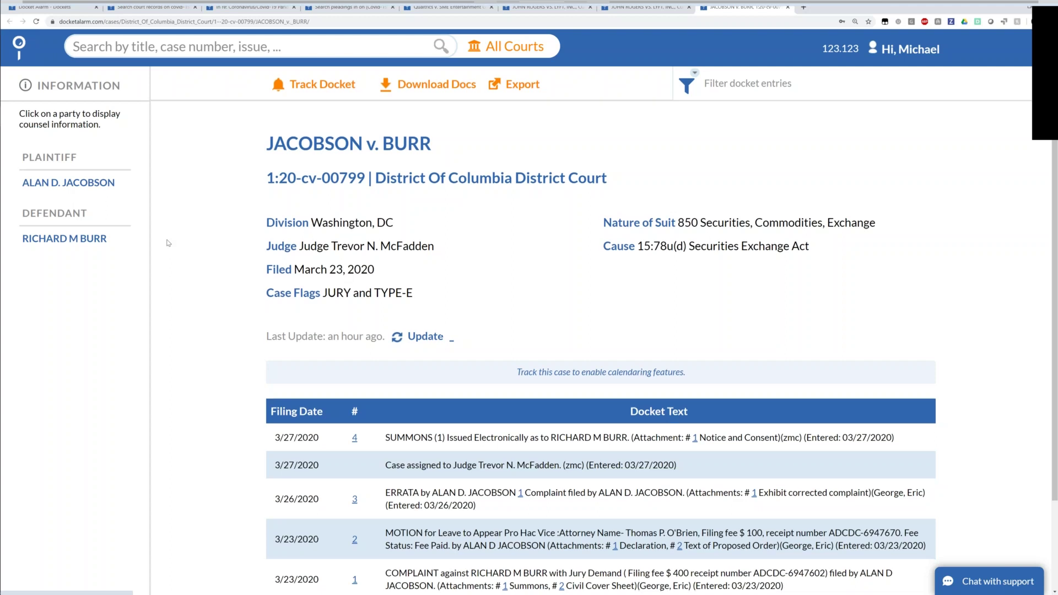
scroll(168, 243, down, 3)
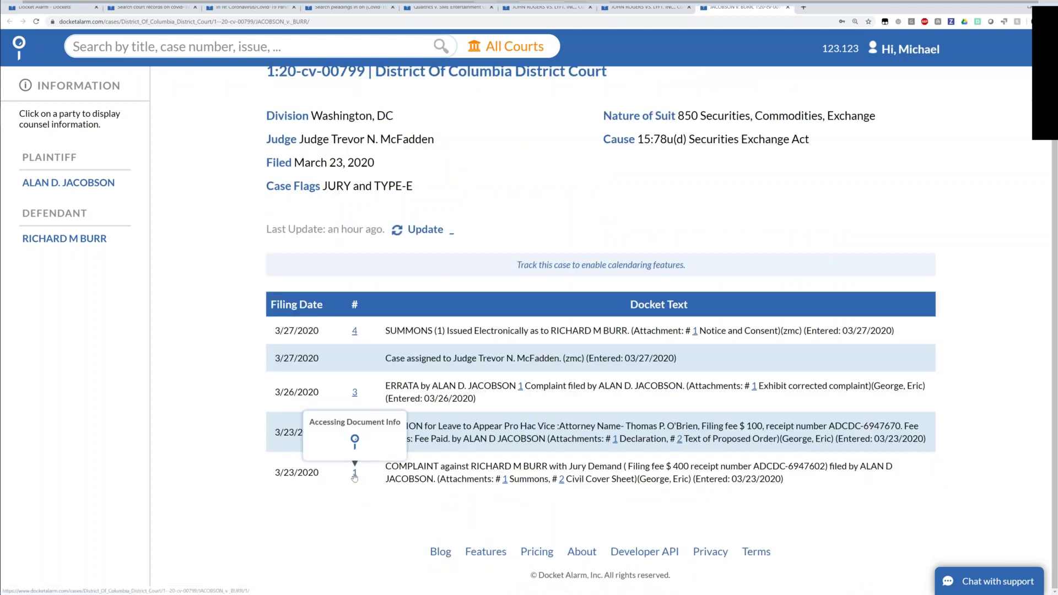
click(355, 474)
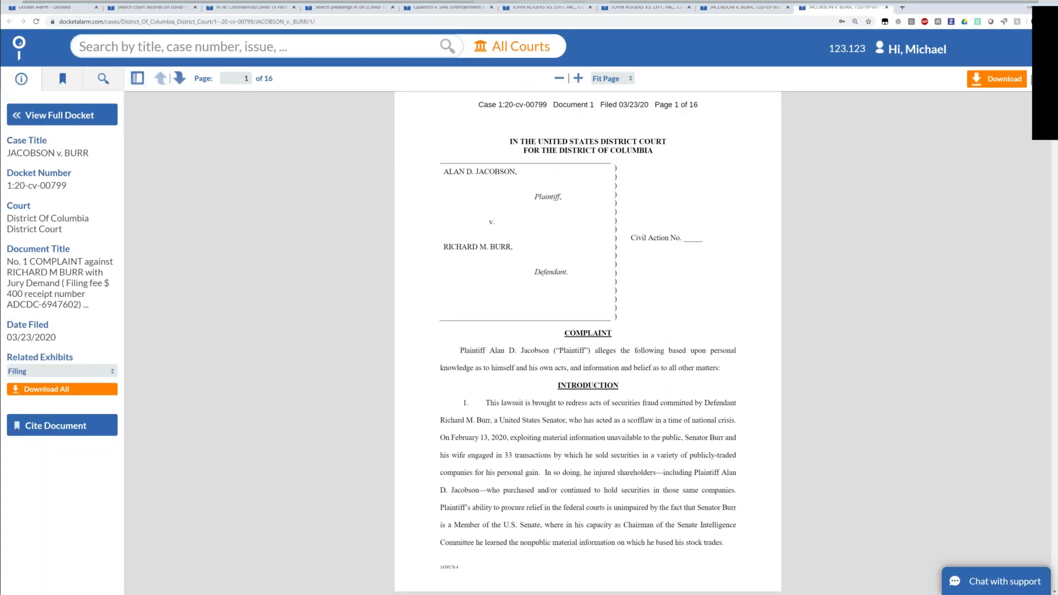
Read the insider trading complaint from its Introduction through page 4, and return to the full docket
scroll(587, 341, down, 2)
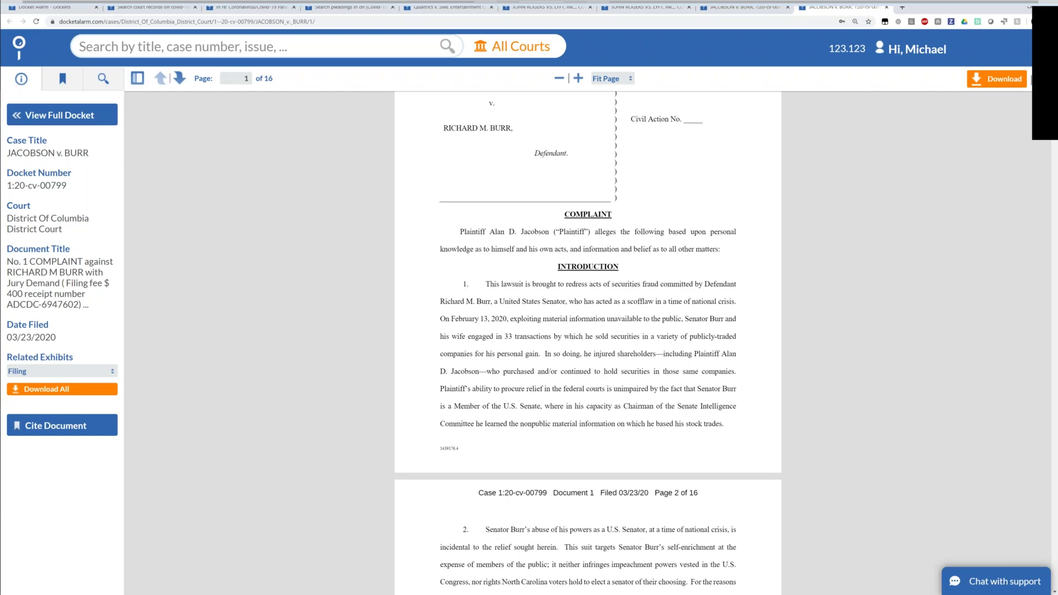
scroll(587, 342, down, 10)
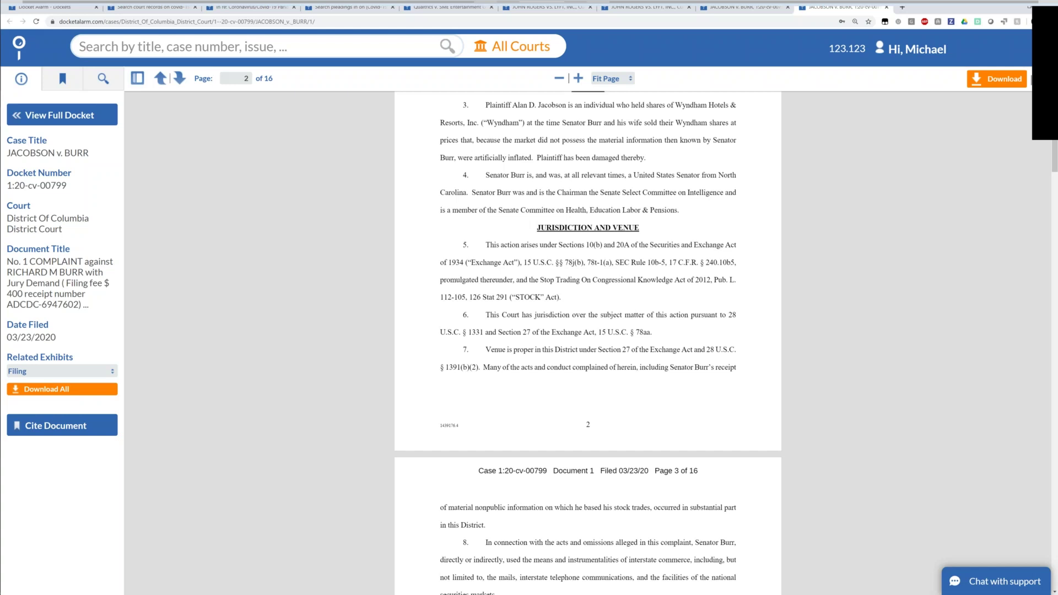
scroll(588, 342, down, 2)
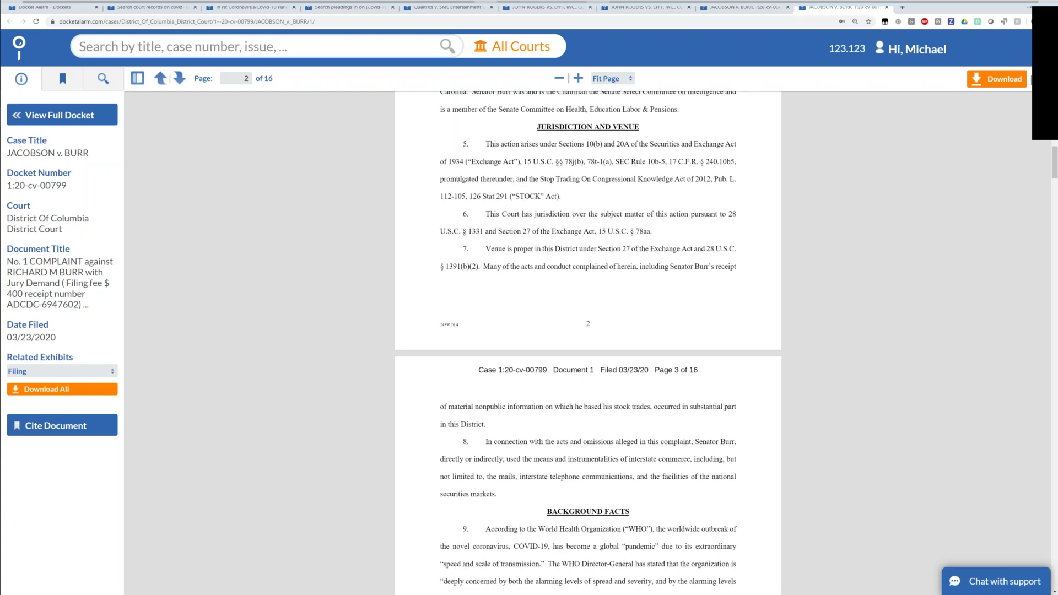
scroll(587, 341, down, 4)
scroll(587, 342, down, 5)
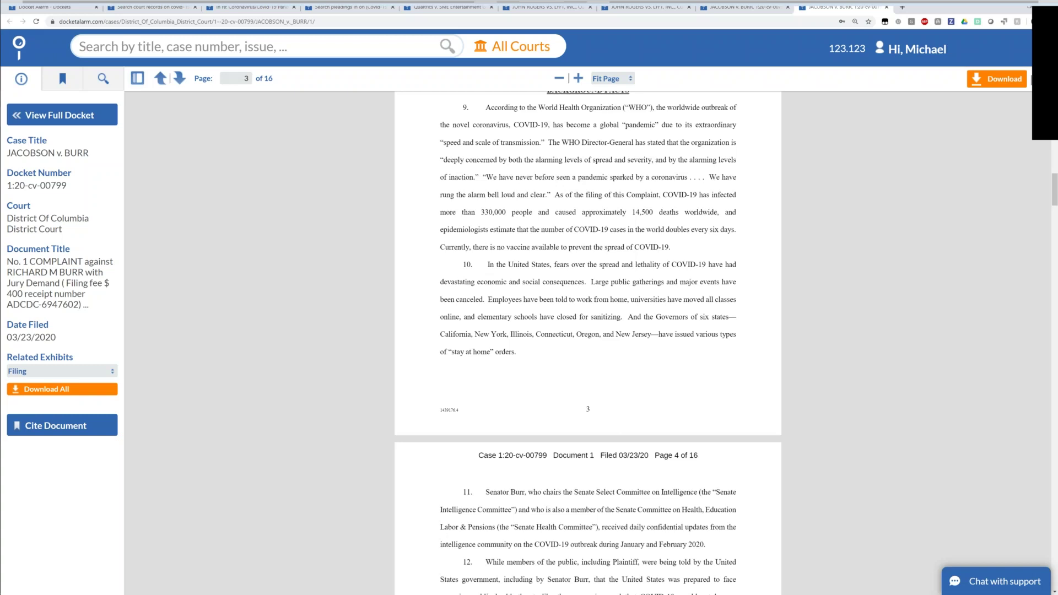
scroll(587, 341, down, 4)
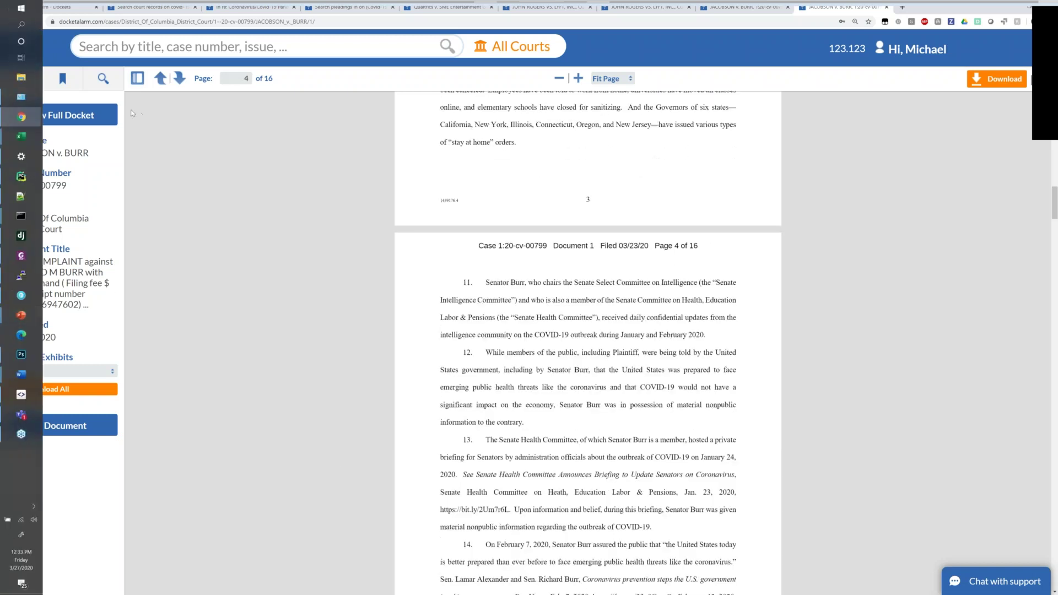
click(93, 118)
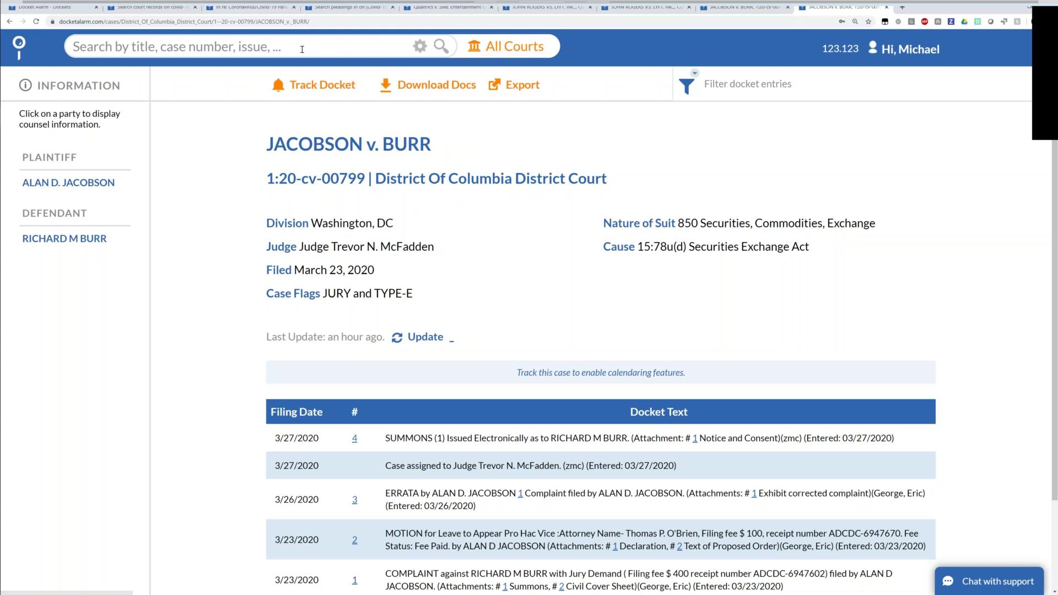
Open the Search Query Builder and filter by the case type securities
click(421, 47)
click(417, 46)
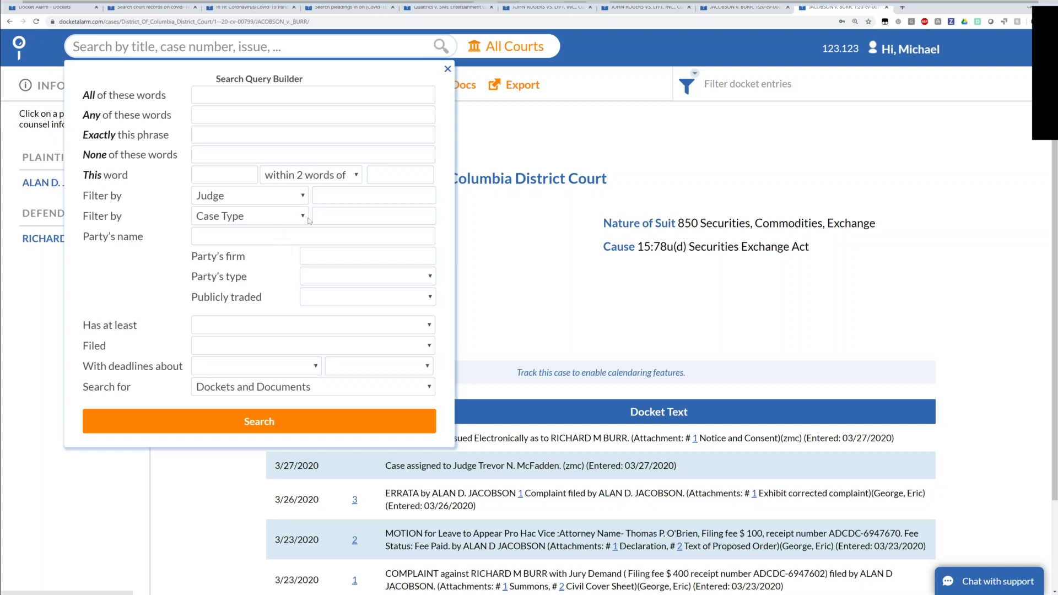
click(361, 215)
text(securities)
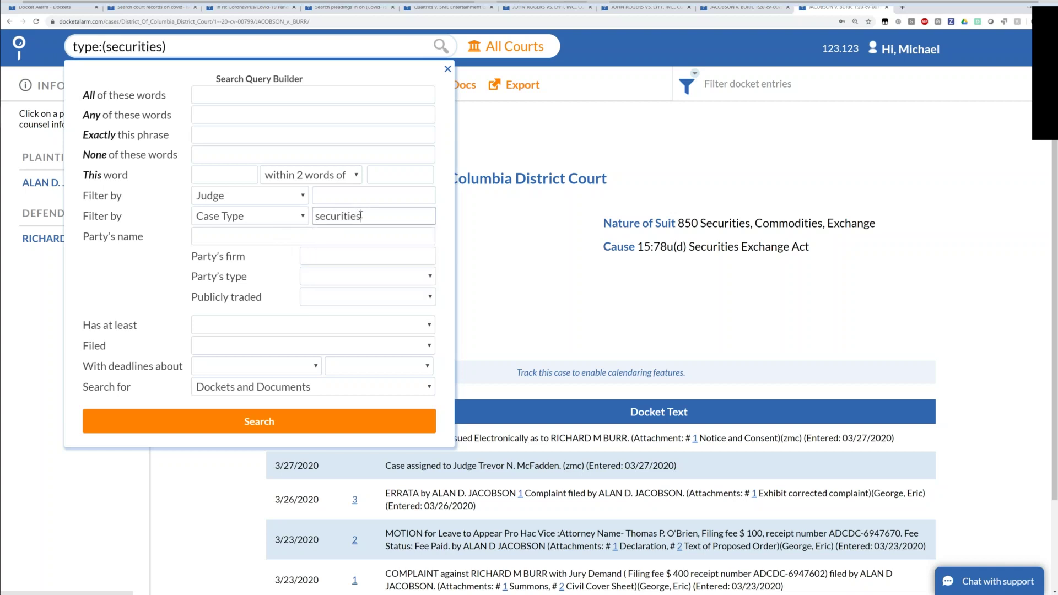
click(215, 93)
text(coronavirus)
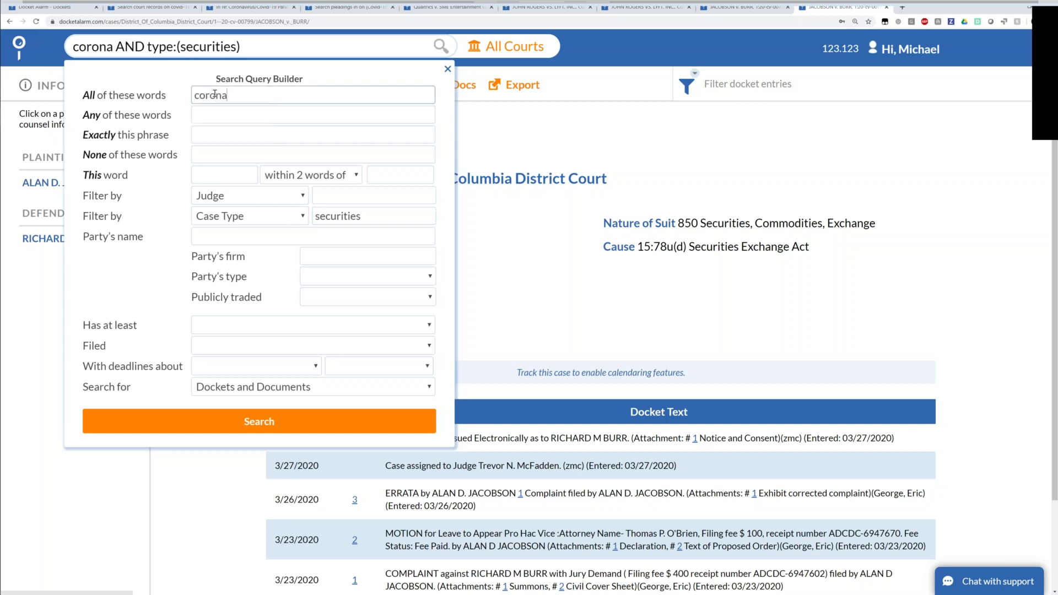
double_click(215, 94)
key(BackSpace)
Require any of the words coronavirus or covid-19 in the securities query and run the search
click(220, 113)
text(coronavirus)
text(covid-19)
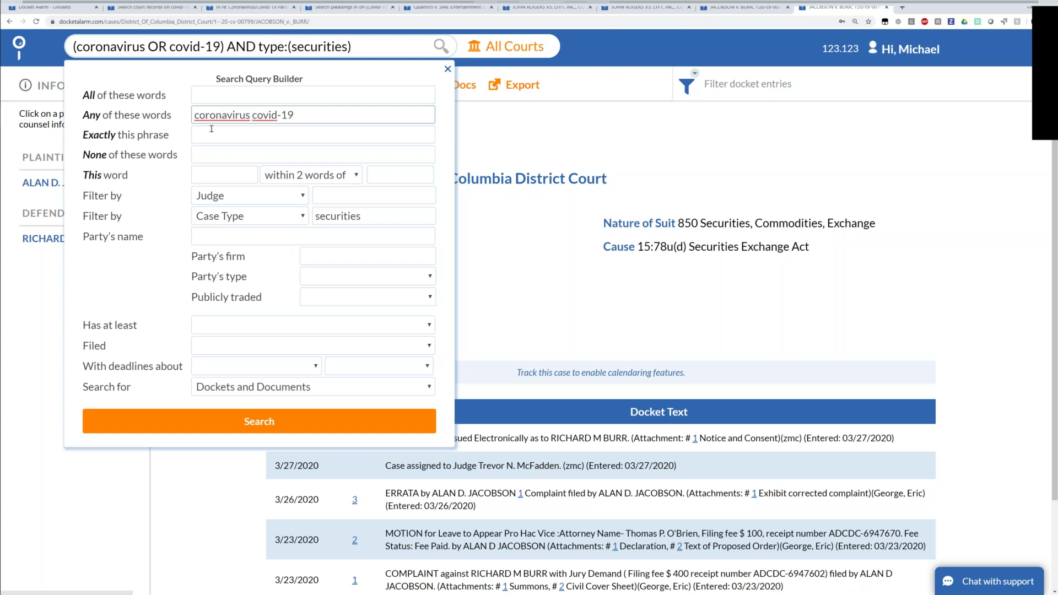
click(159, 421)
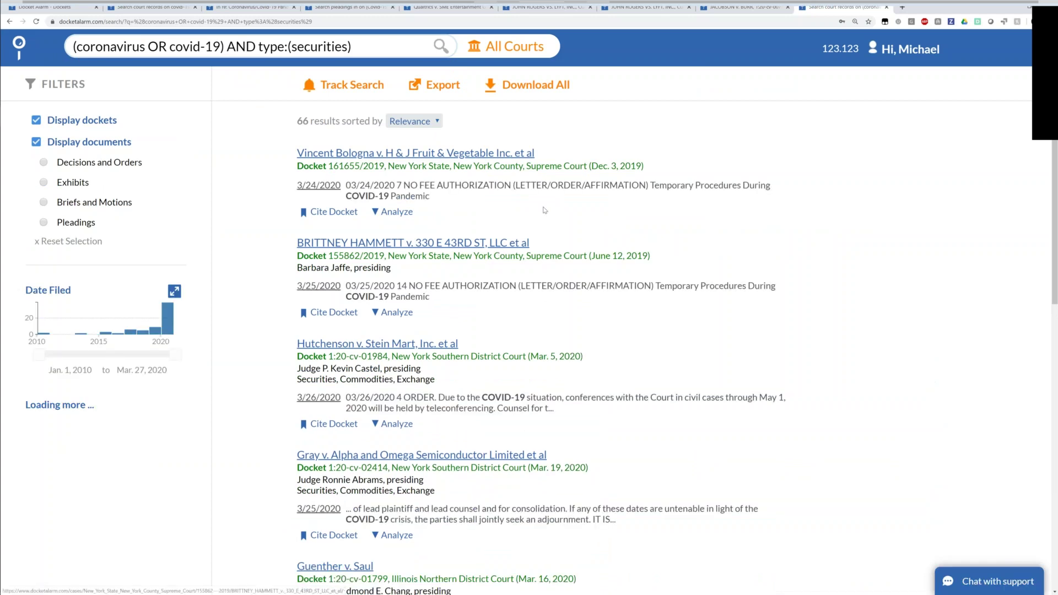
Highlight the Temporary Procedures During COVID-19 Pandemic text in the first result and view that result's Analyze options
drag(659, 188, 685, 198)
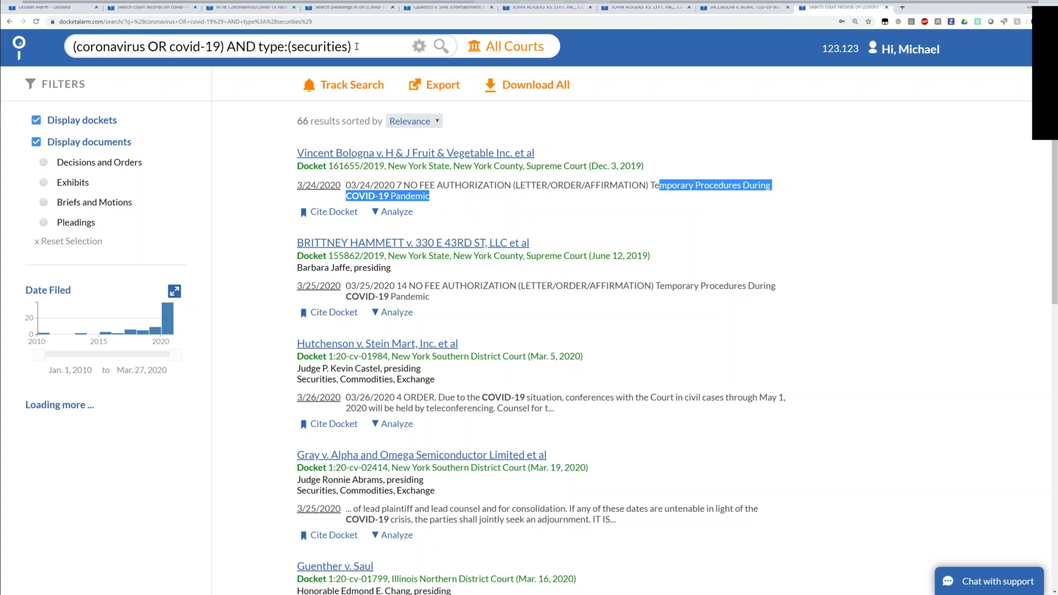
click(393, 212)
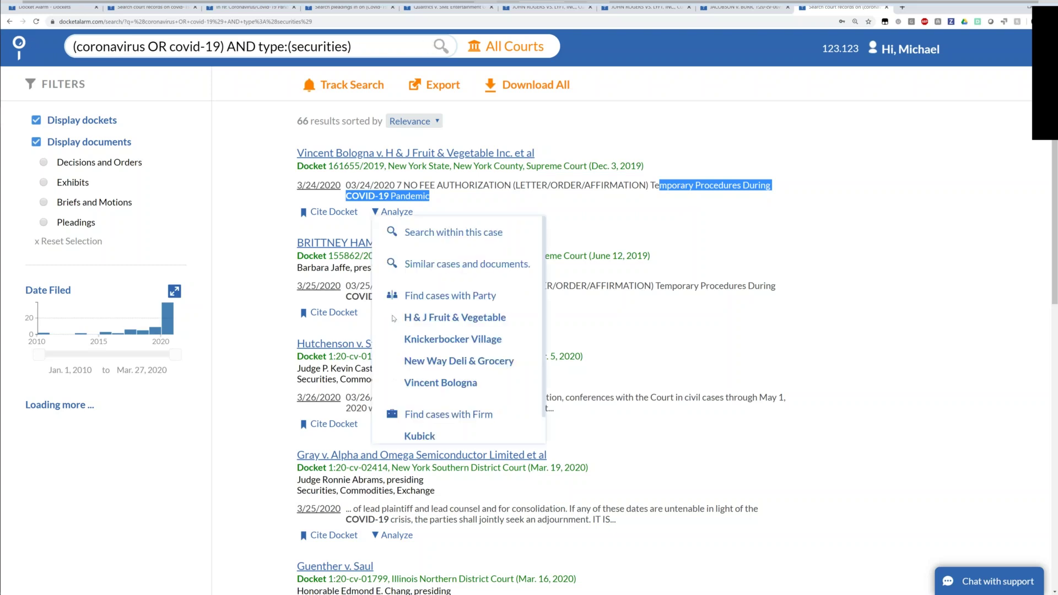
scroll(394, 319, down, 2)
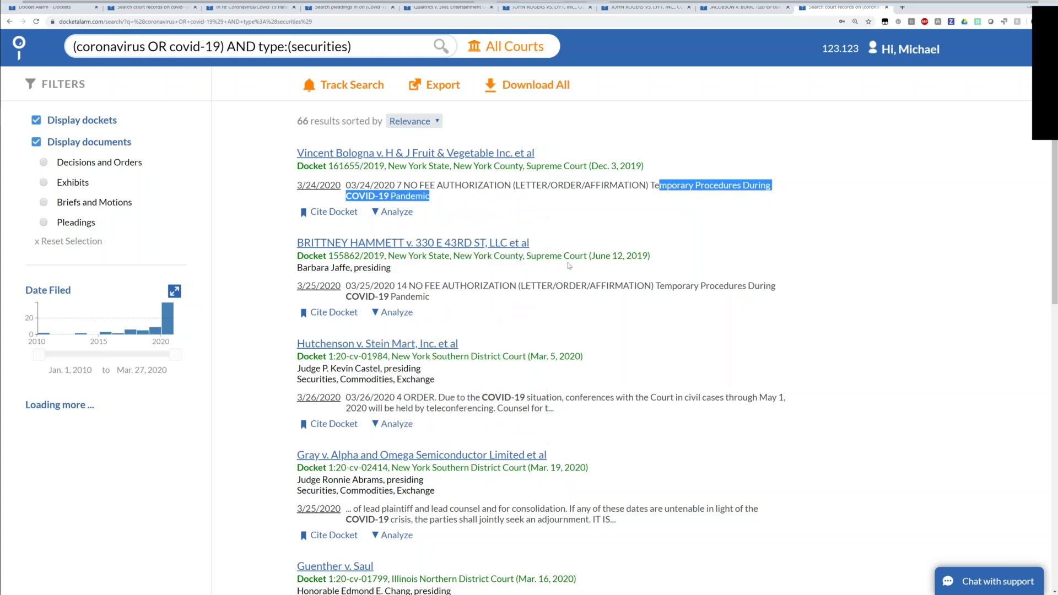
Add "and not continuance" to the end of the securities query and run the search again
click(363, 38)
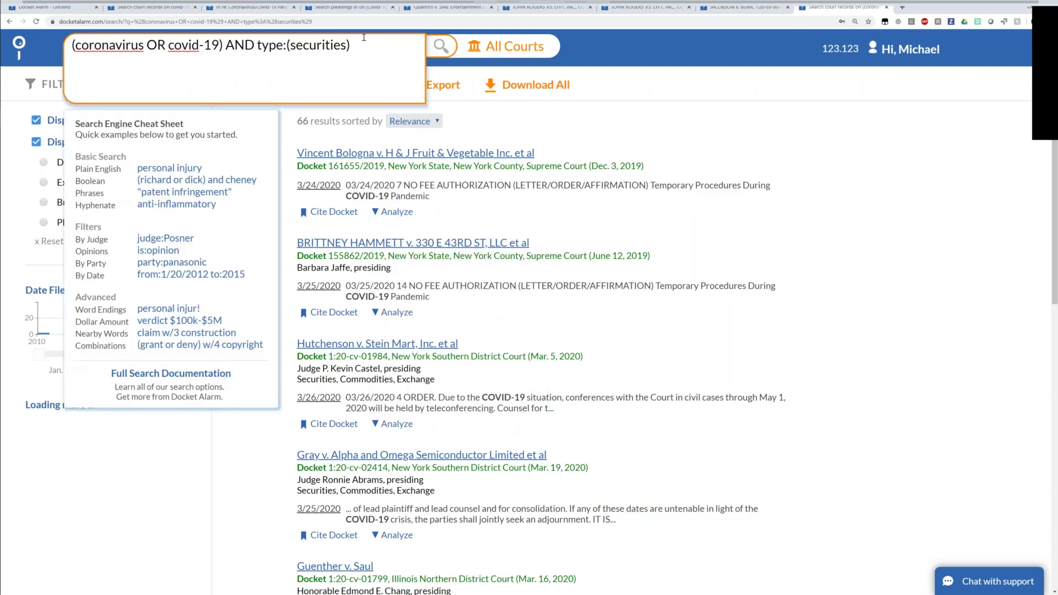
text(and n)
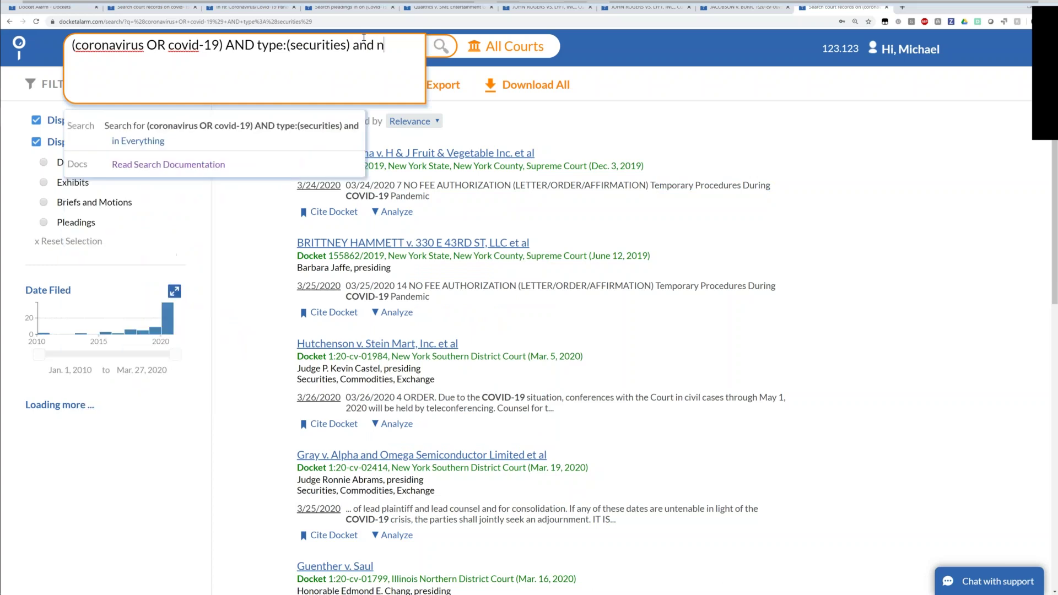
text(ot con)
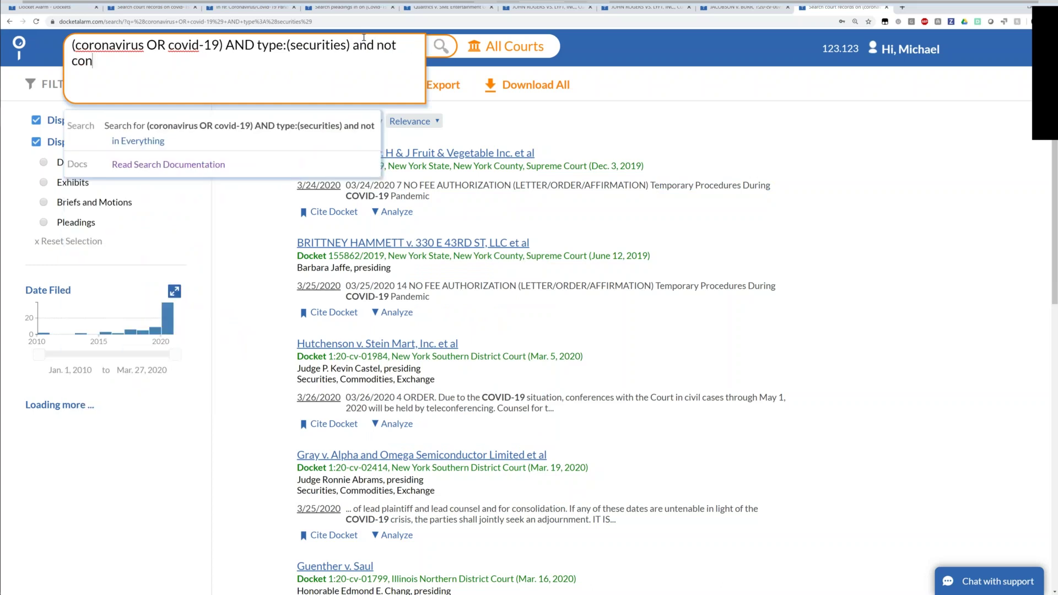
text(tinuance)
key(Return)
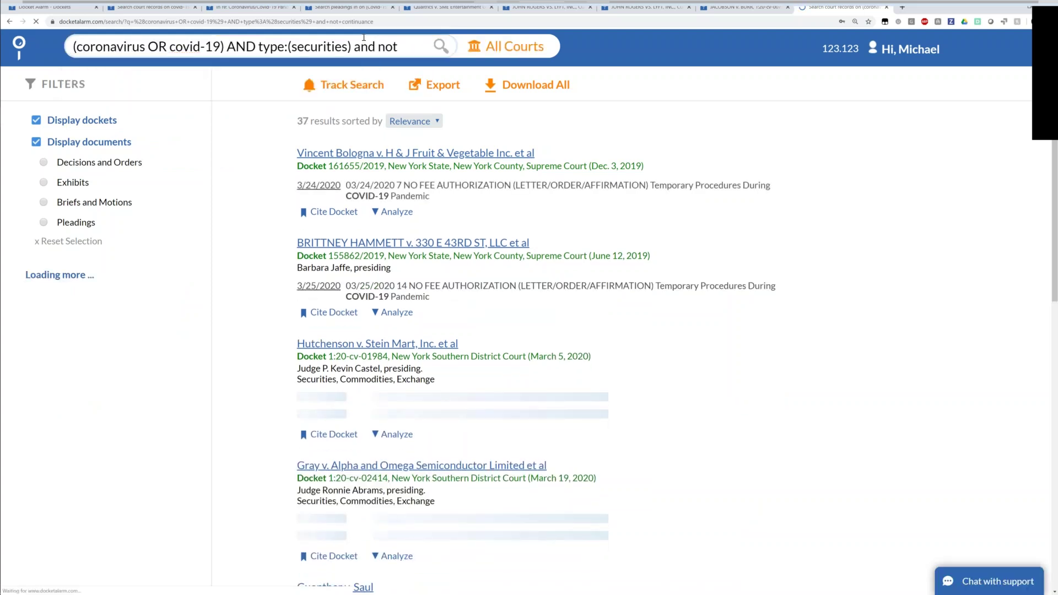
Extend the query's exclusion to (continuance or "temporary procedures") and rerun the search
click(359, 46)
key(ctrl+Left)
text(()
key(End)
text(or )
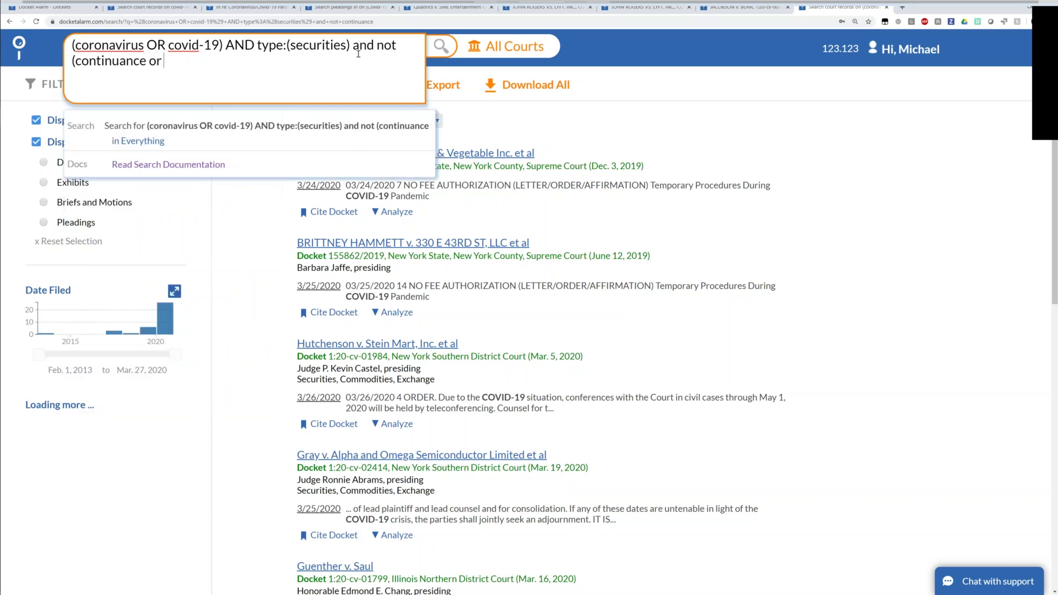
text(tempor)
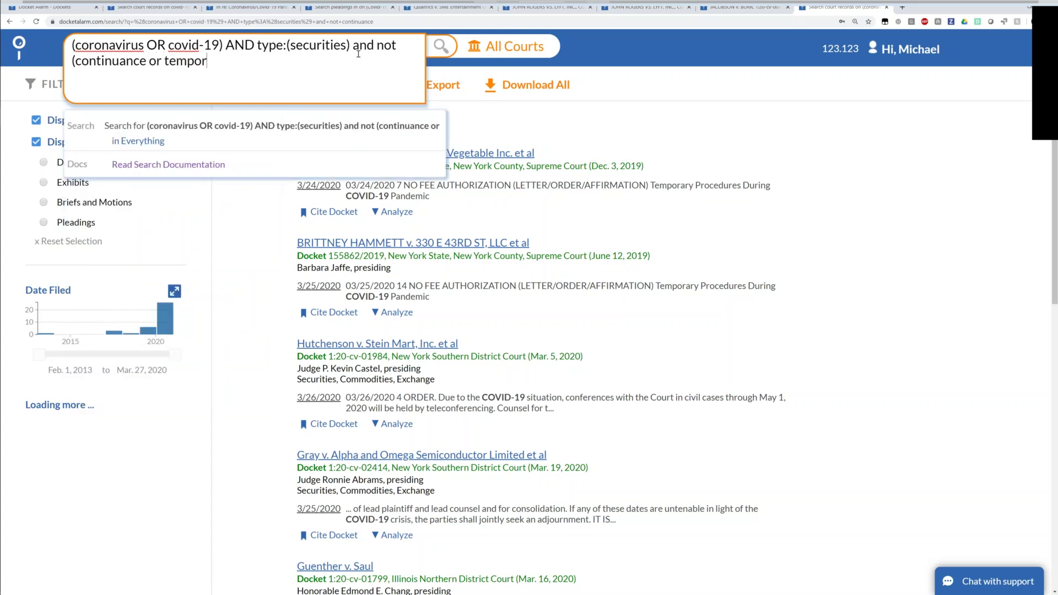
key(ctrl+BackSpace)
text(")
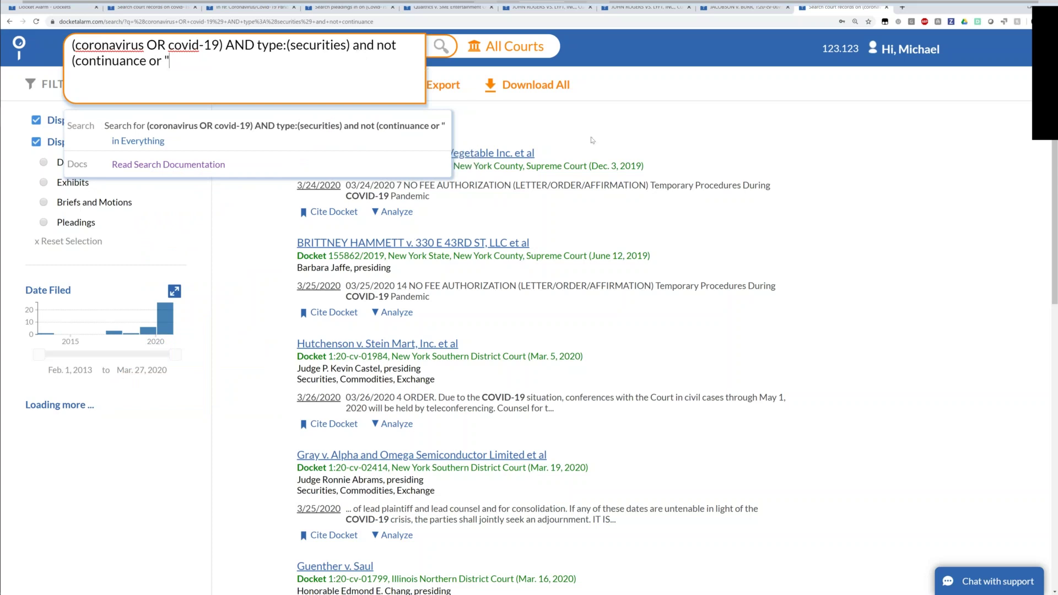
text(temporary procedures)
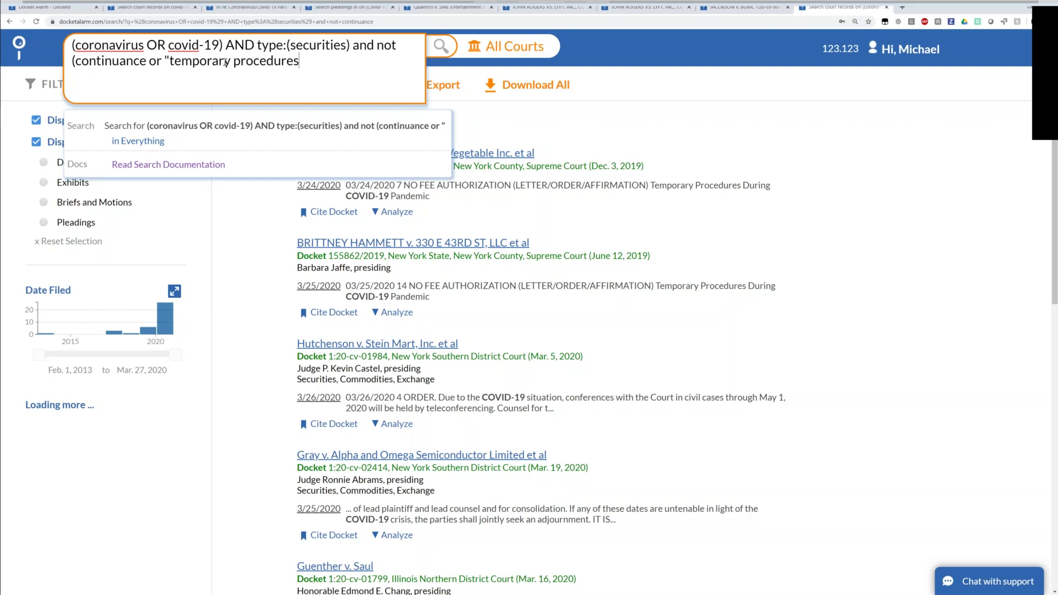
text("))
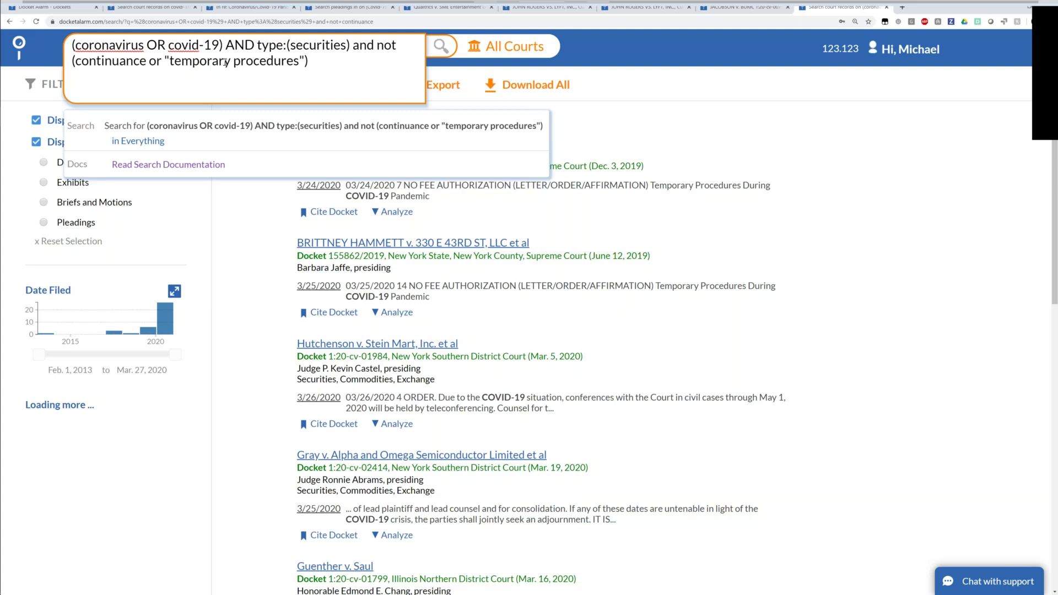
key(Return)
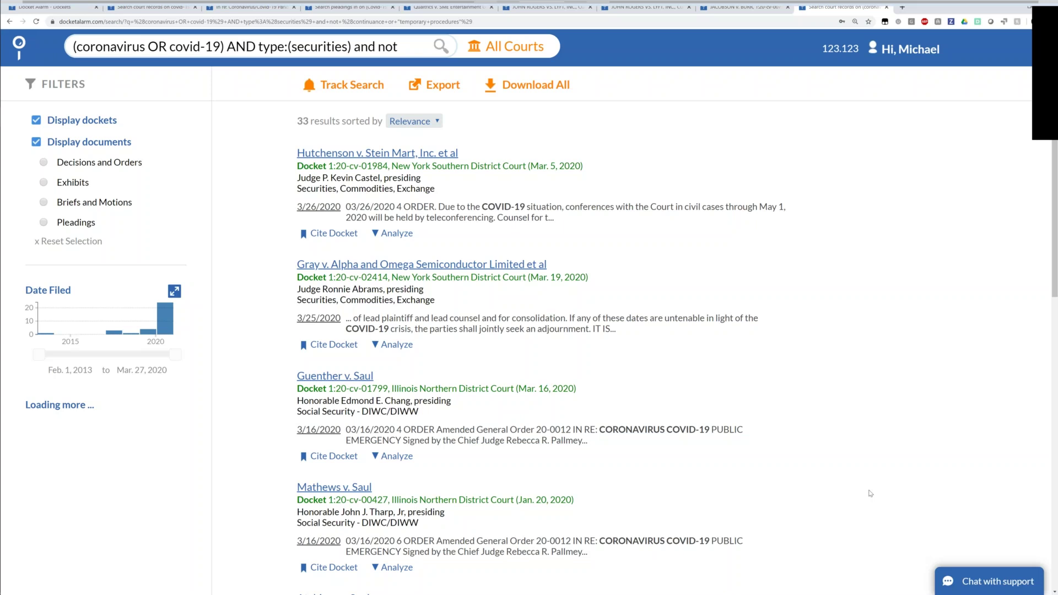
Look through the refined securities search results and review the full query text
scroll(870, 494, down, 3)
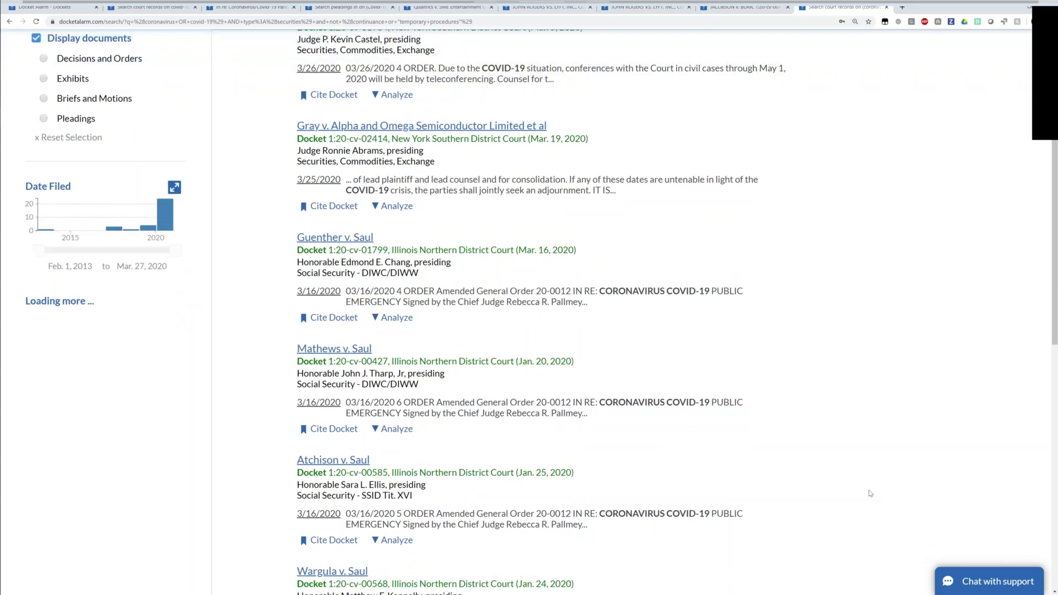
scroll(870, 493, up, 3)
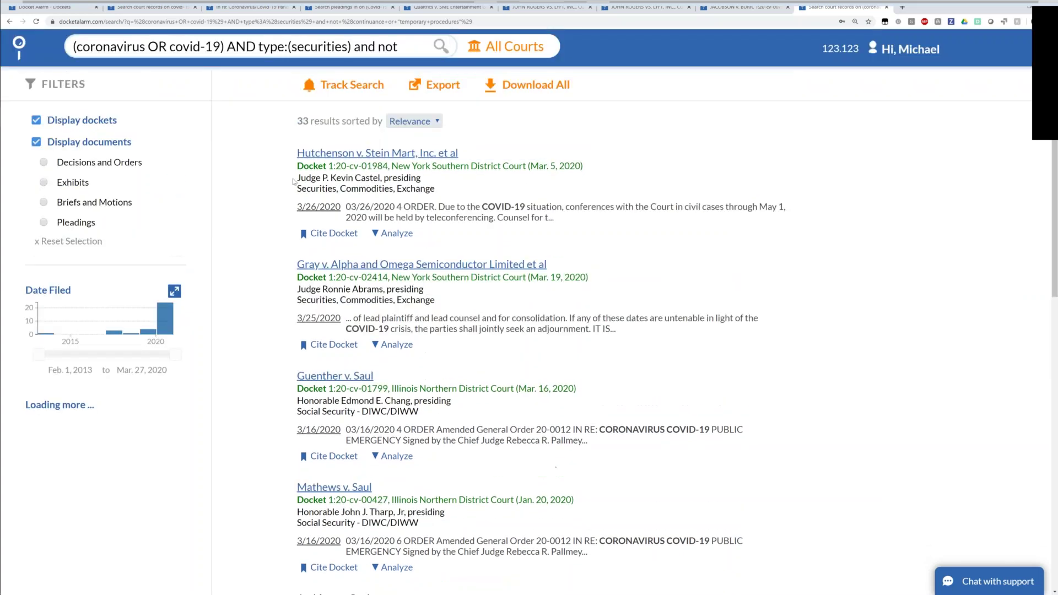
click(225, 45)
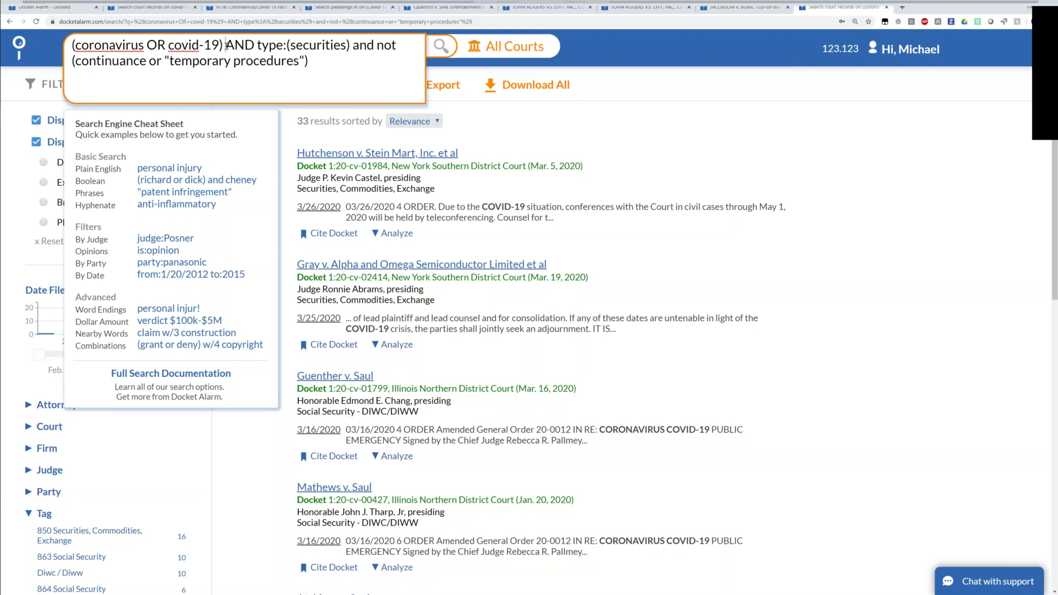
key(Escape)
Switch to the slide presentation, advance past Political Insider Trading, and open the AG MIT CMO v. Royal Bank of Canada complaint
key(alt+Tab)
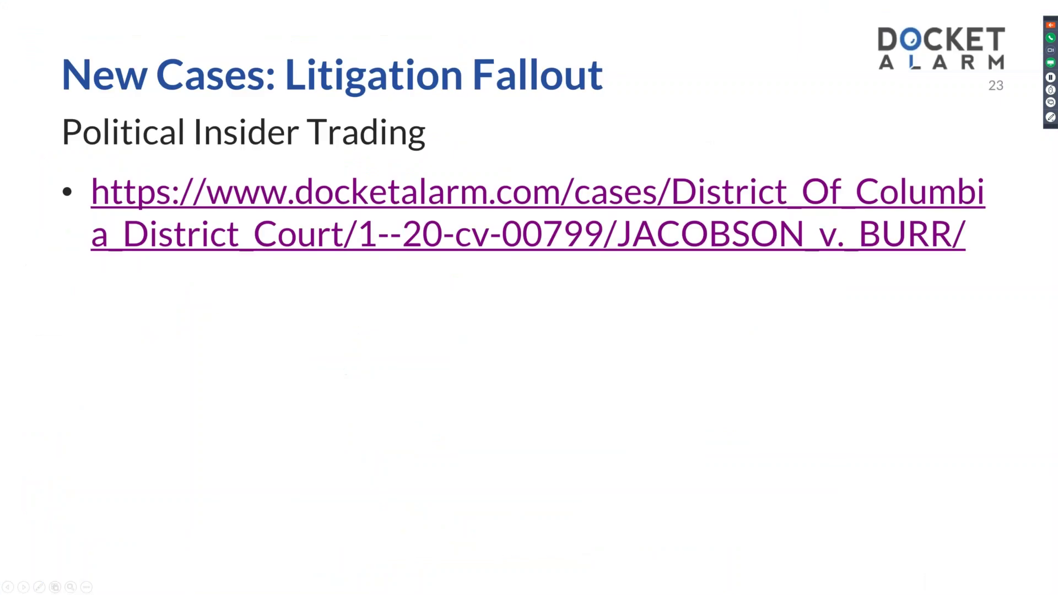
key(Right)
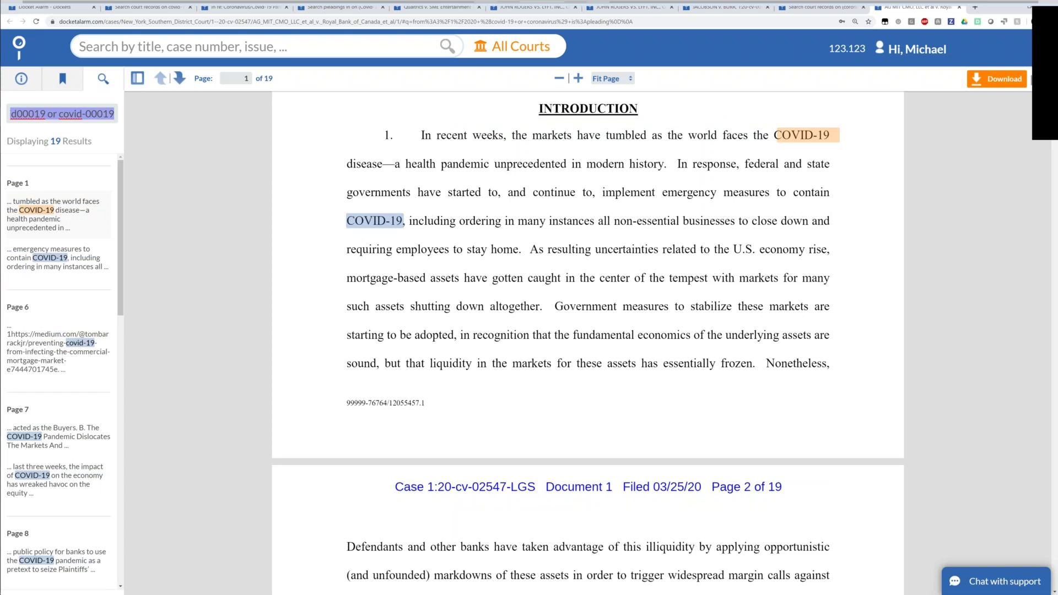
Review the caption and introduction of the AG MIT CMO complaint, and open the case's full docket
scroll(587, 341, up, 8)
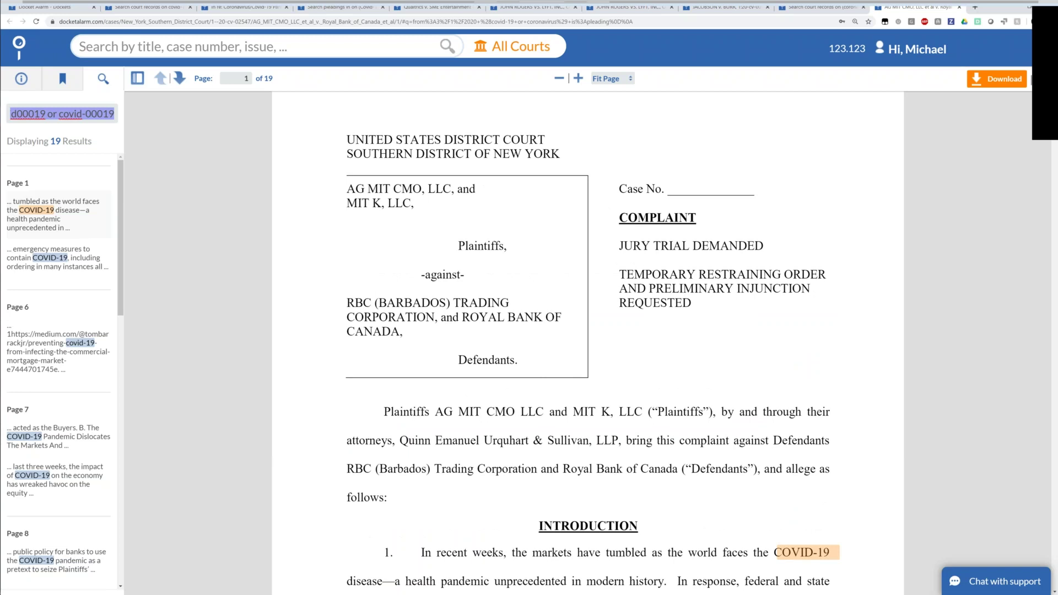
scroll(587, 342, down, 3)
click(30, 80)
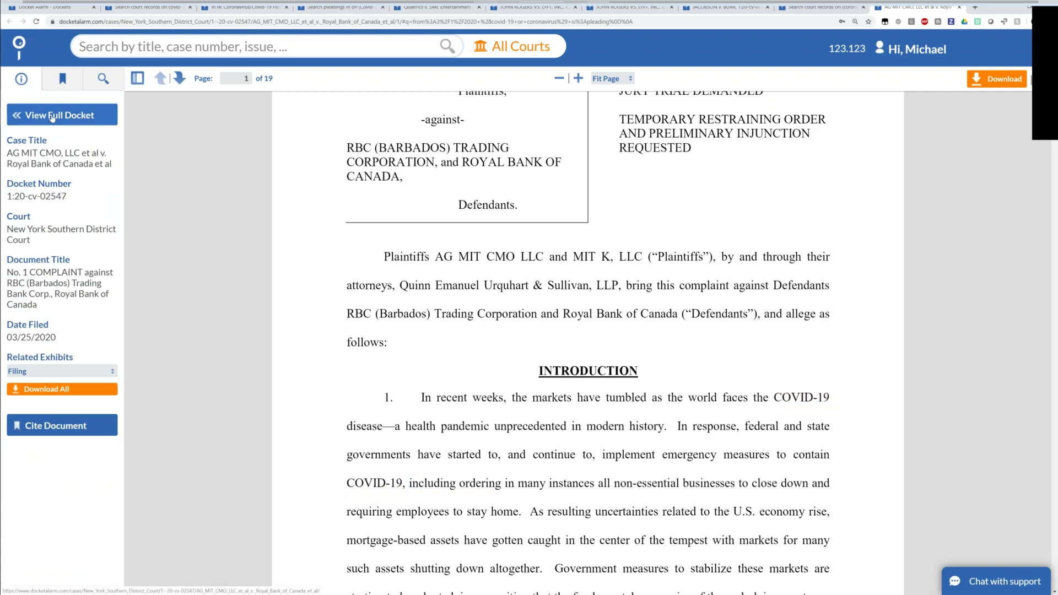
click(52, 117)
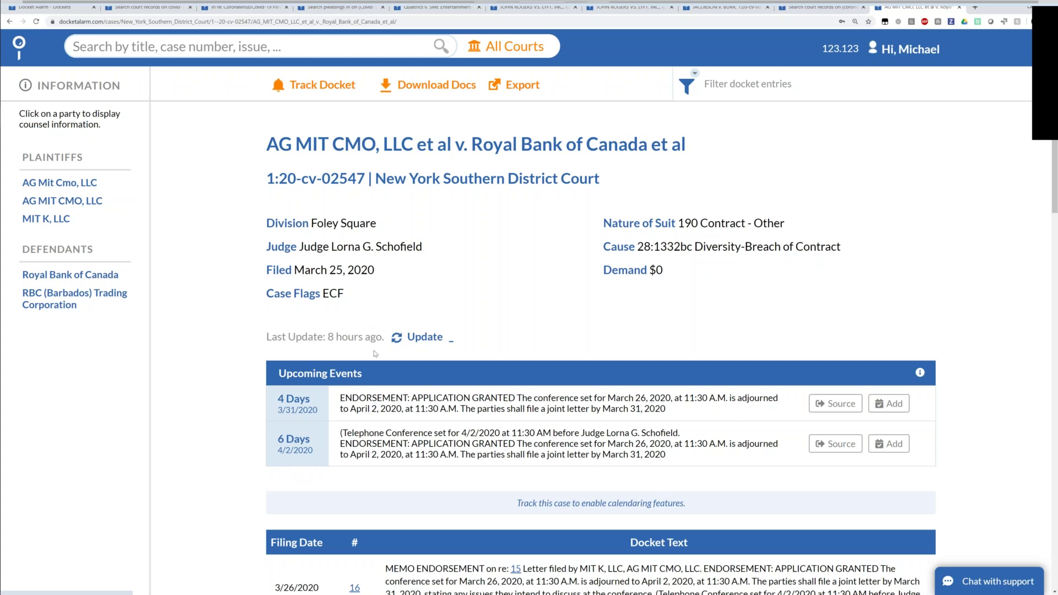
Switch to the slide presentation and advance past the Securities Litigation / Contract slide
key(alt+Tab)
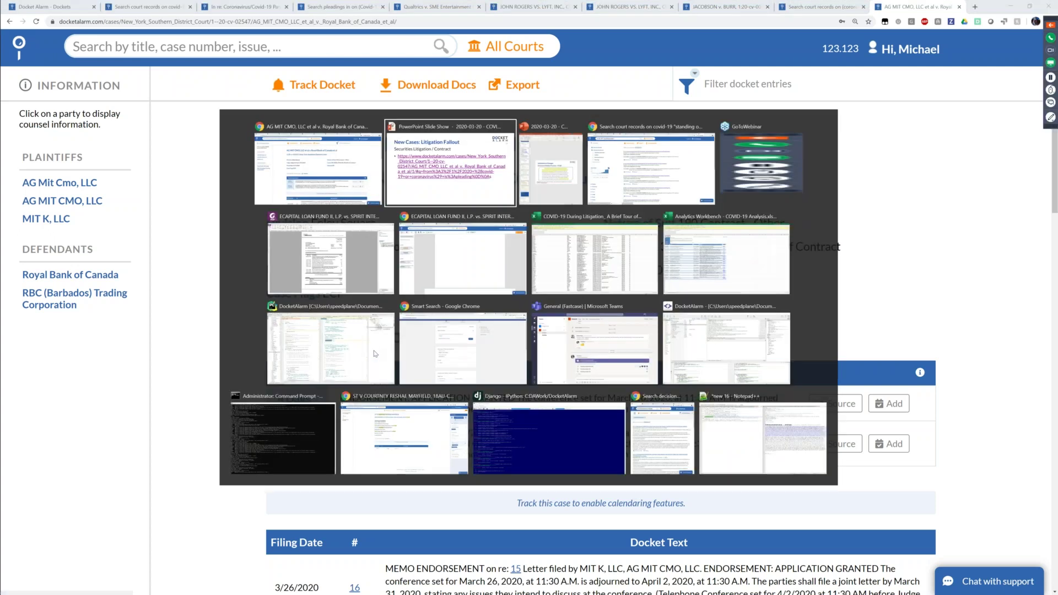
key(Right)
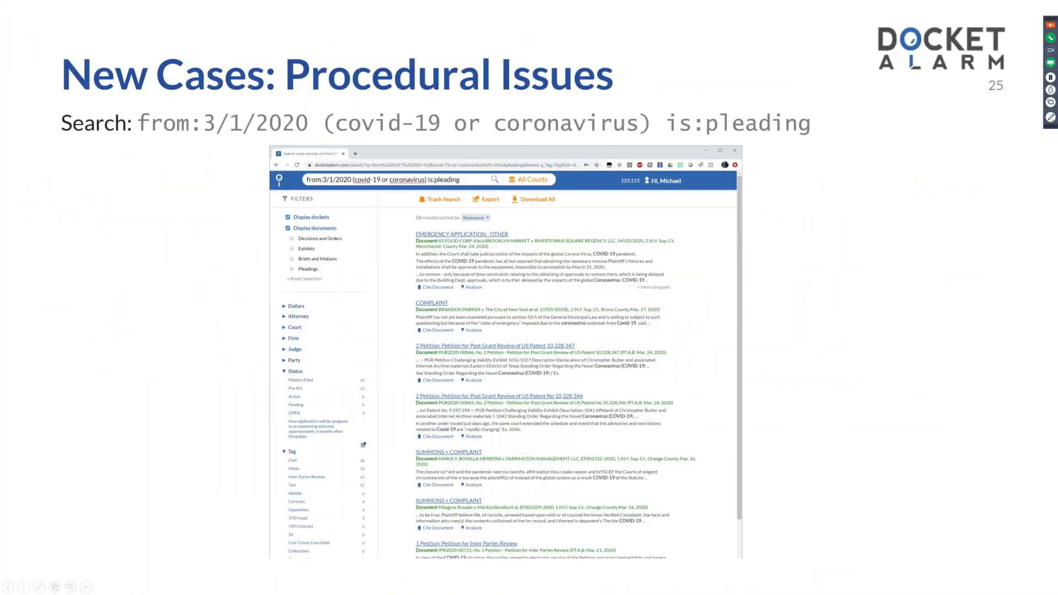
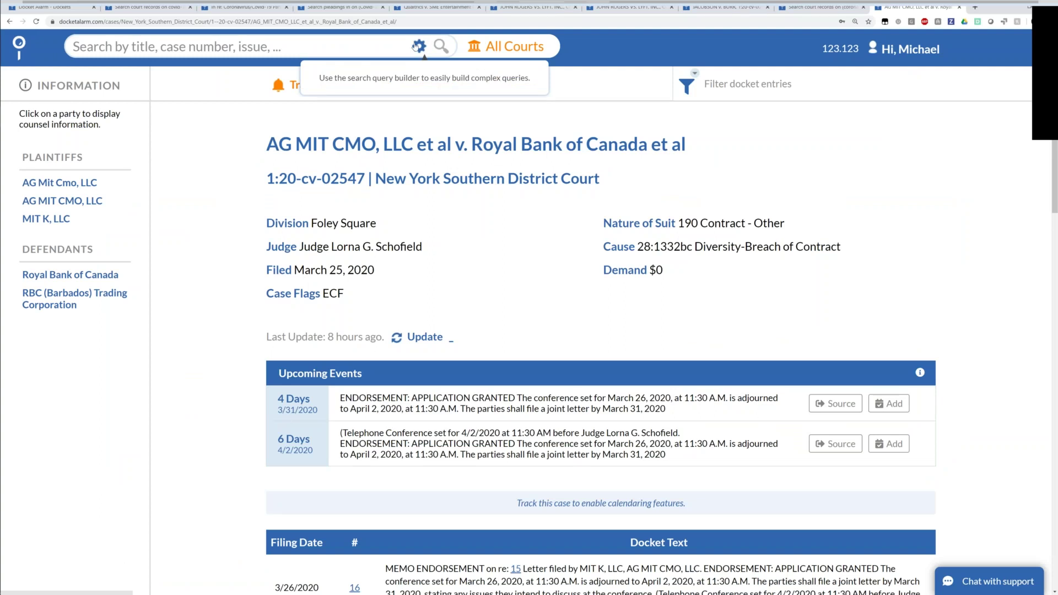
Show the Search Query Builder, close it, and open the full search documentation from the search cheat sheet
click(417, 46)
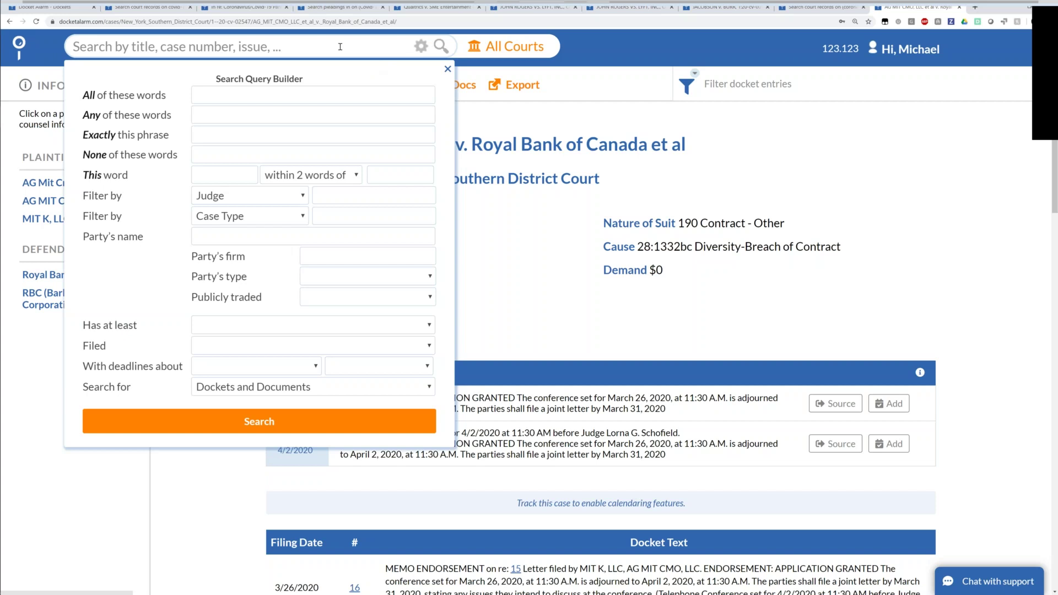
click(417, 46)
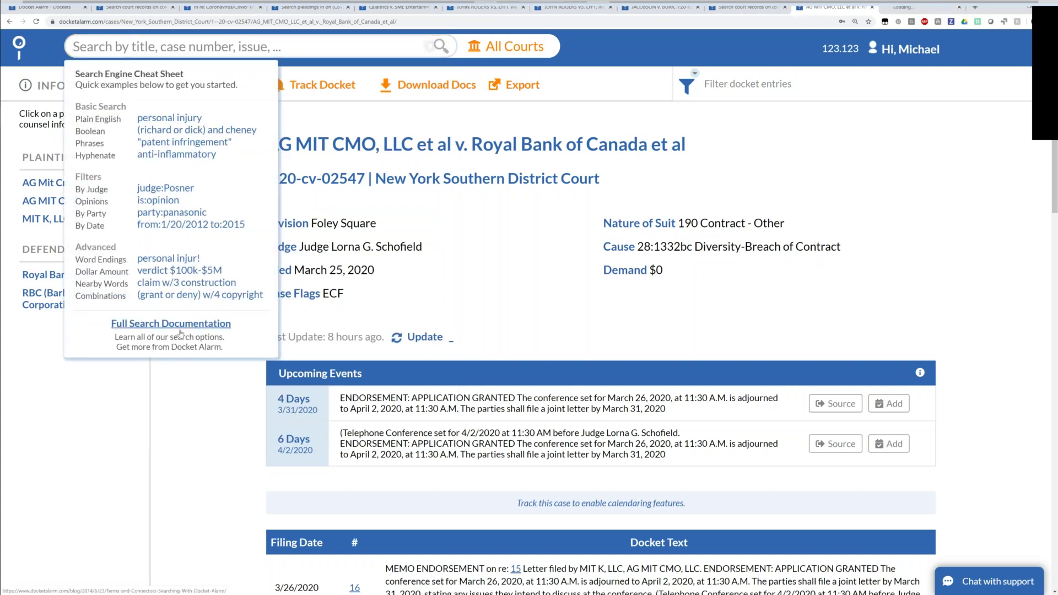
click(180, 331)
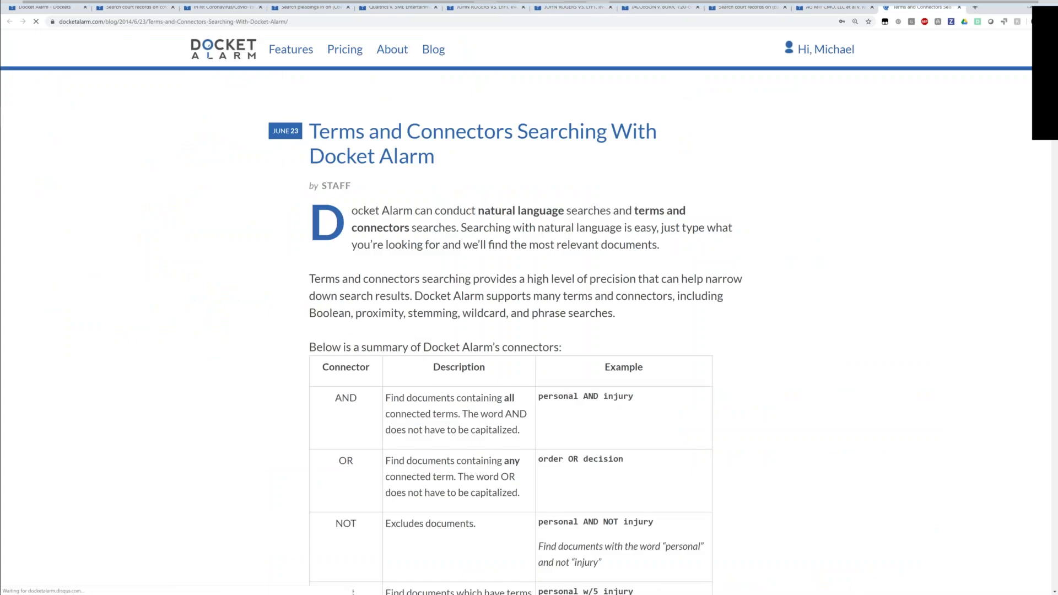
Look through the connectors and search filters in the Terms and Connectors documentation, and return to the Royal Bank of Canada docket
right_click(184, 294)
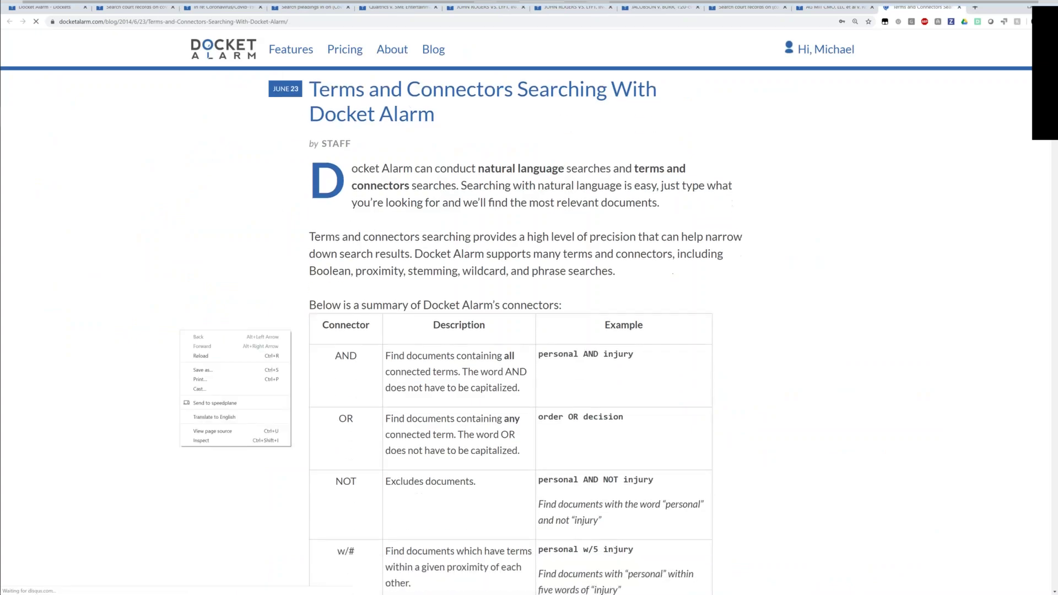
scroll(182, 281, down, 6)
scroll(178, 281, down, 20)
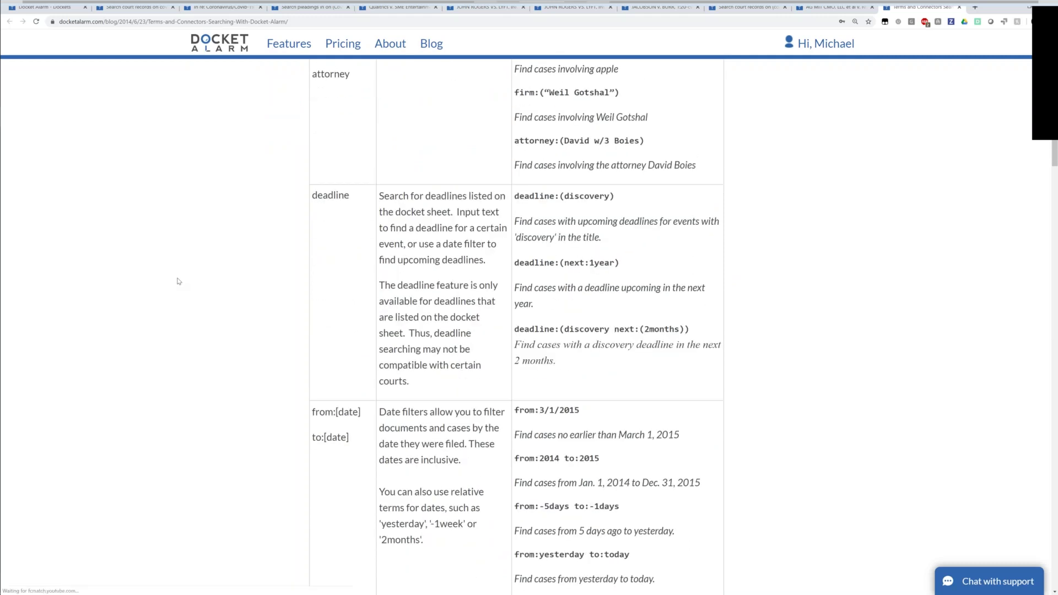
scroll(177, 281, down, 7)
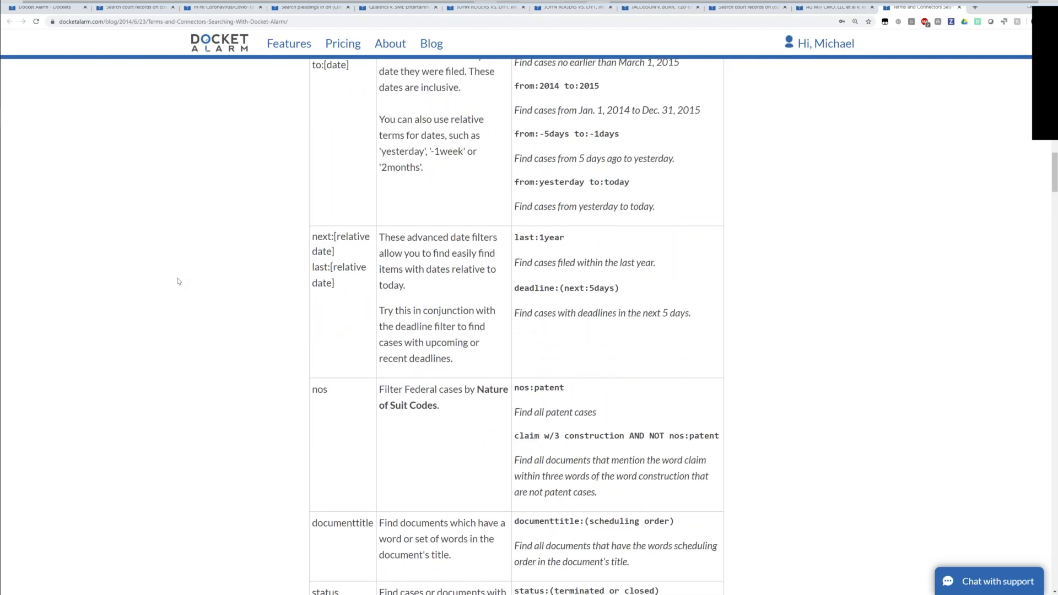
scroll(177, 281, down, 1)
key(ctrl+shift+Tab)
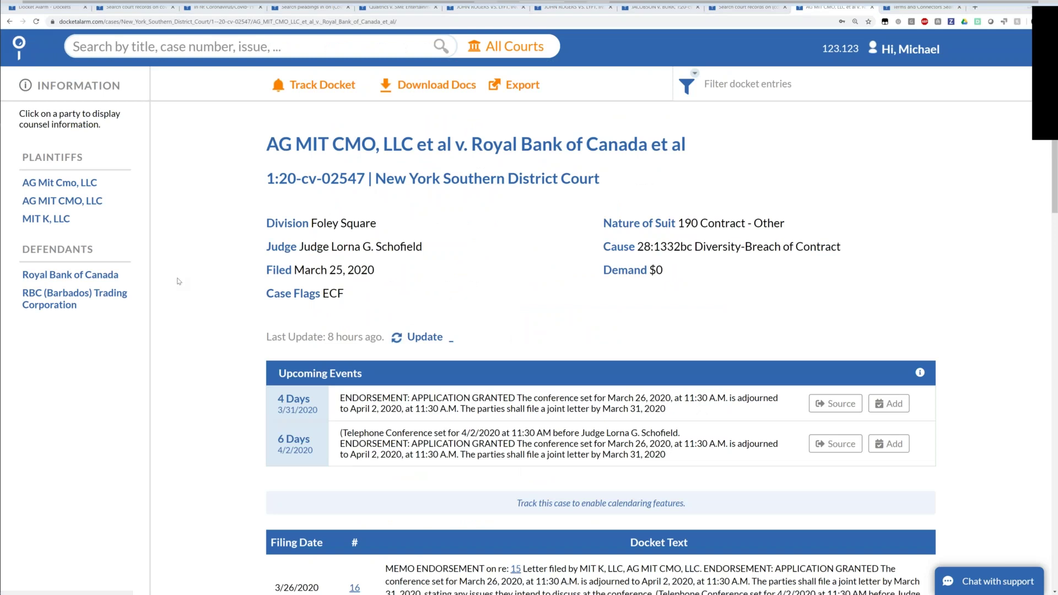
Glance at the presentation's Analytics Workbench slide, return to the browser, and open My Dashboard to look over its alerts
key(alt+Tab)
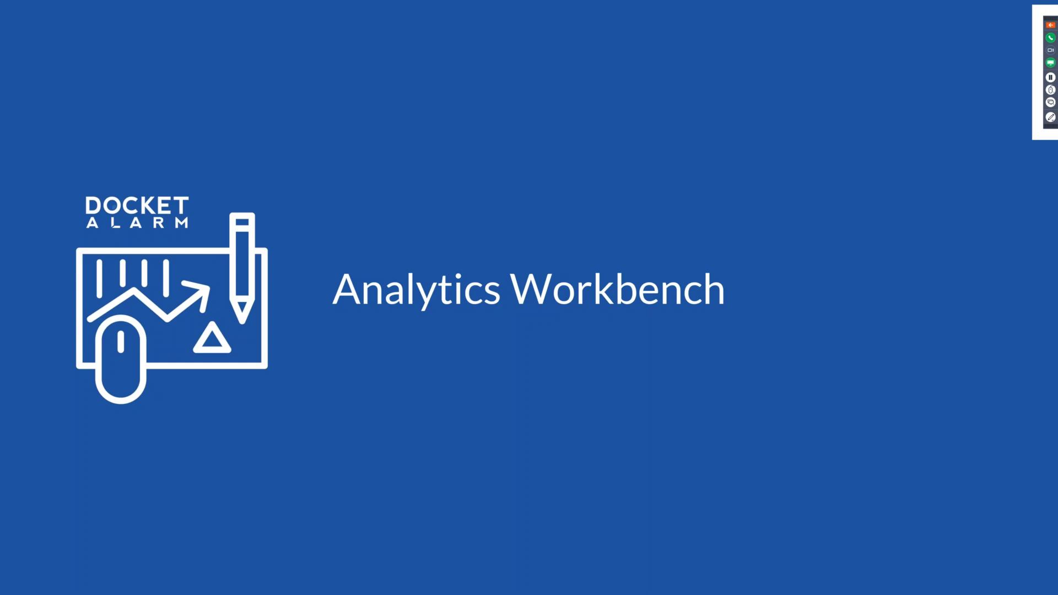
key(alt+Tab)
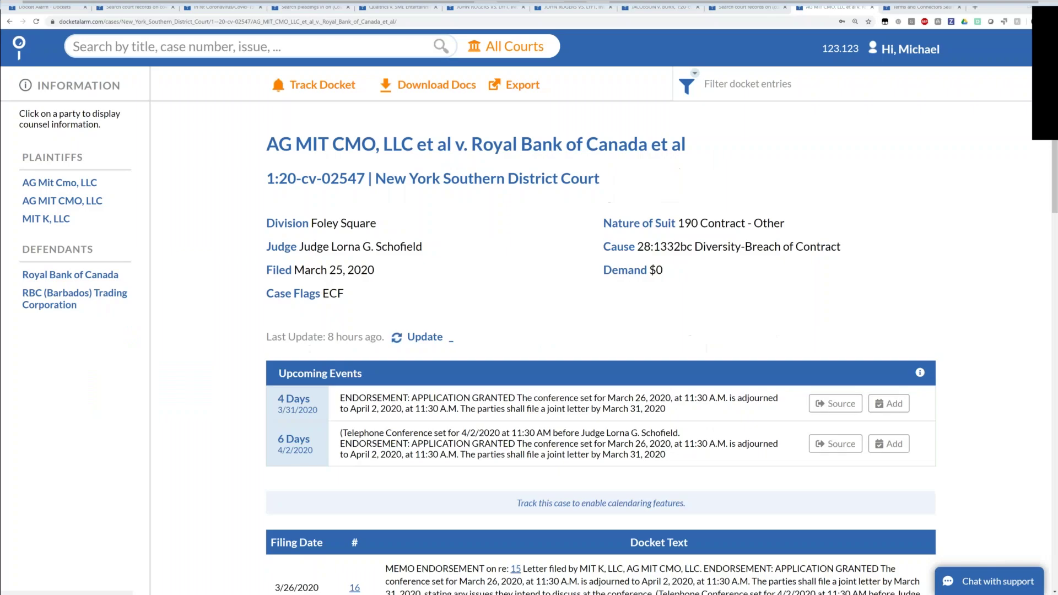
key(Return)
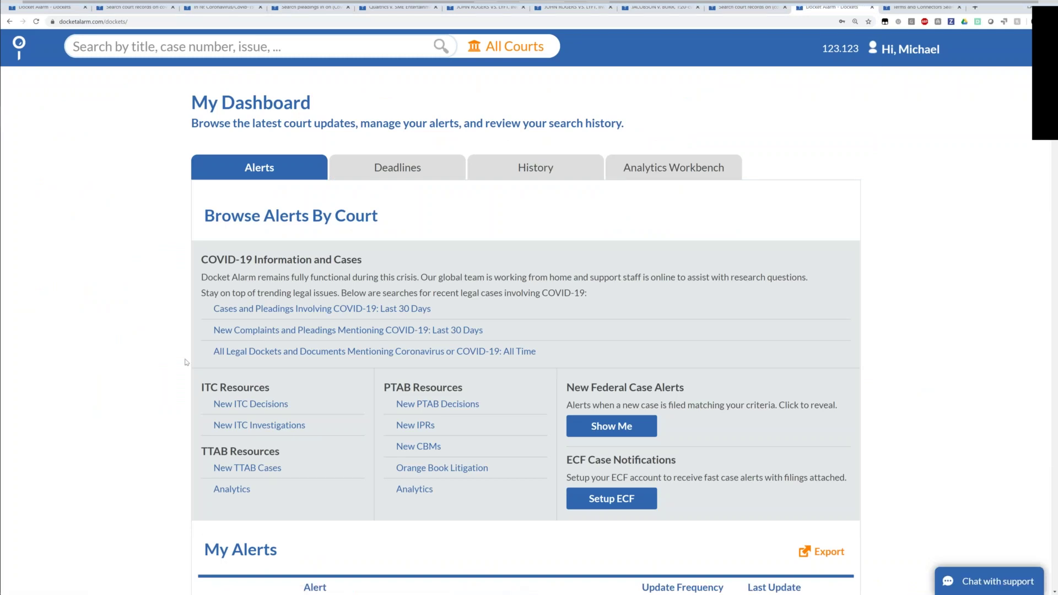
scroll(186, 362, down, 2)
scroll(186, 362, down, 2)
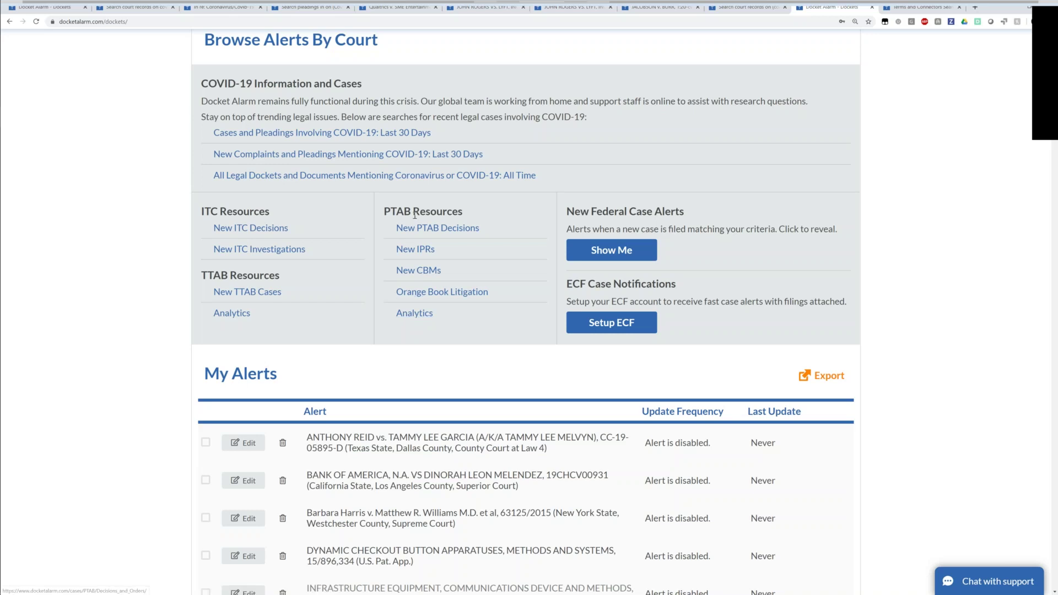
scroll(427, 220, up, 3)
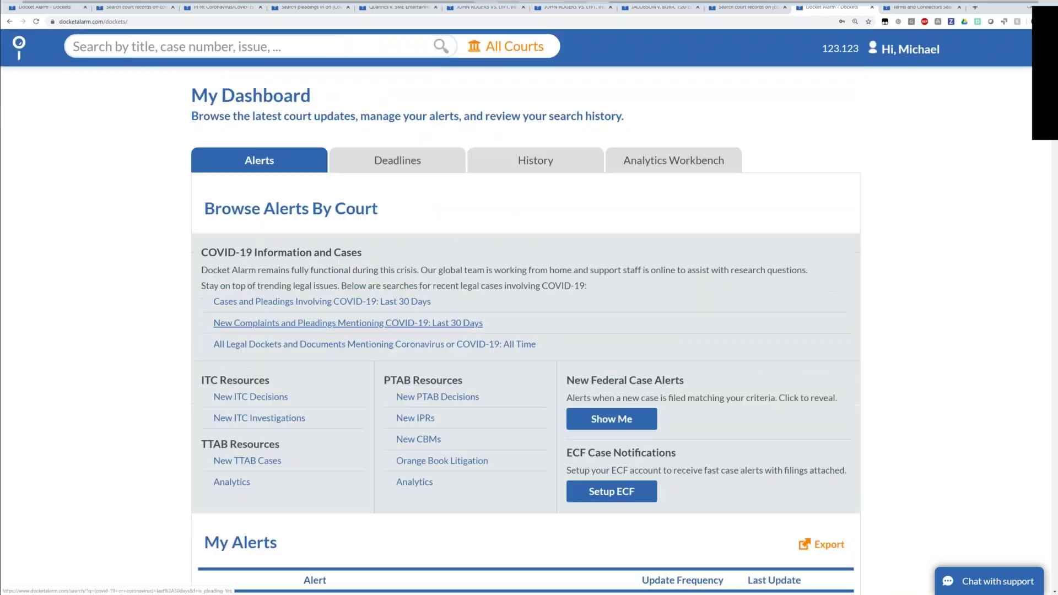
Display the dashboard's Analytics Workbench section and browse through the available workbenches
click(686, 168)
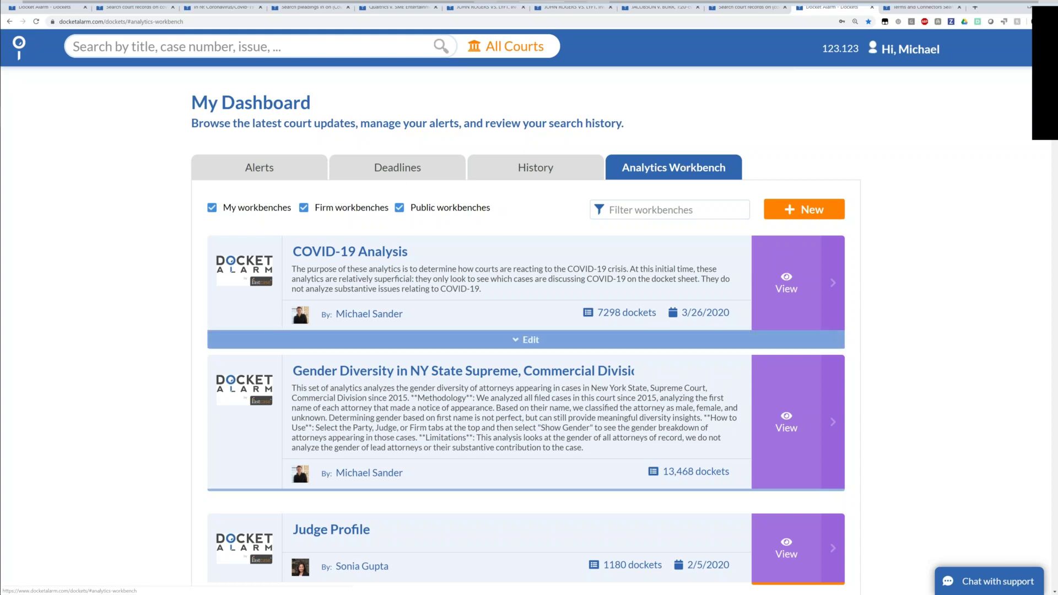
scroll(551, 309, down, 2)
scroll(488, 143, down, 2)
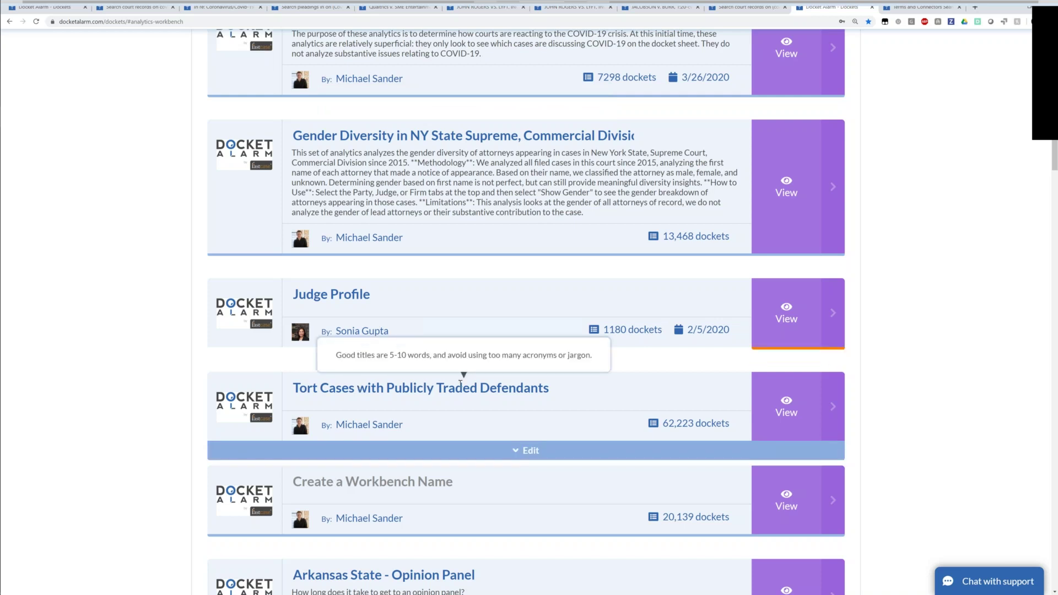
scroll(461, 381, down, 4)
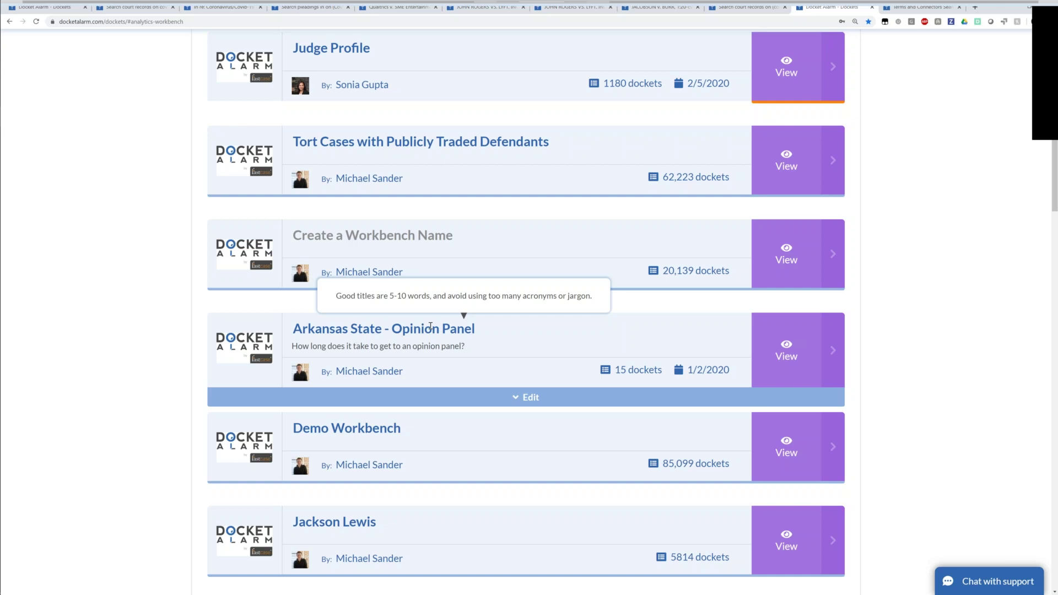
scroll(431, 326, up, 1)
scroll(358, 385, down, 3)
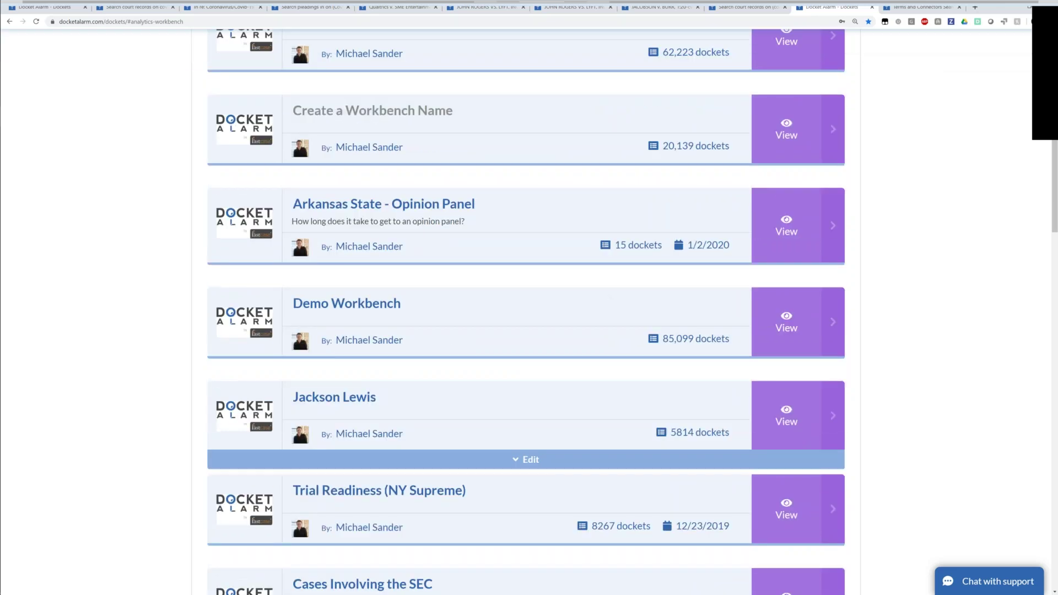
scroll(298, 328, down, 4)
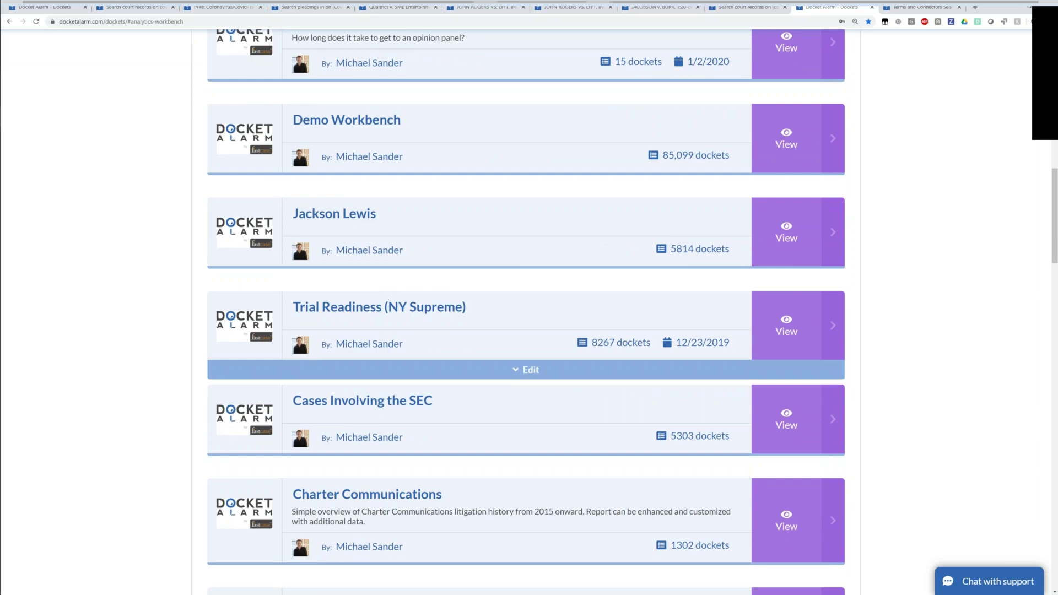
scroll(417, 352, up, 15)
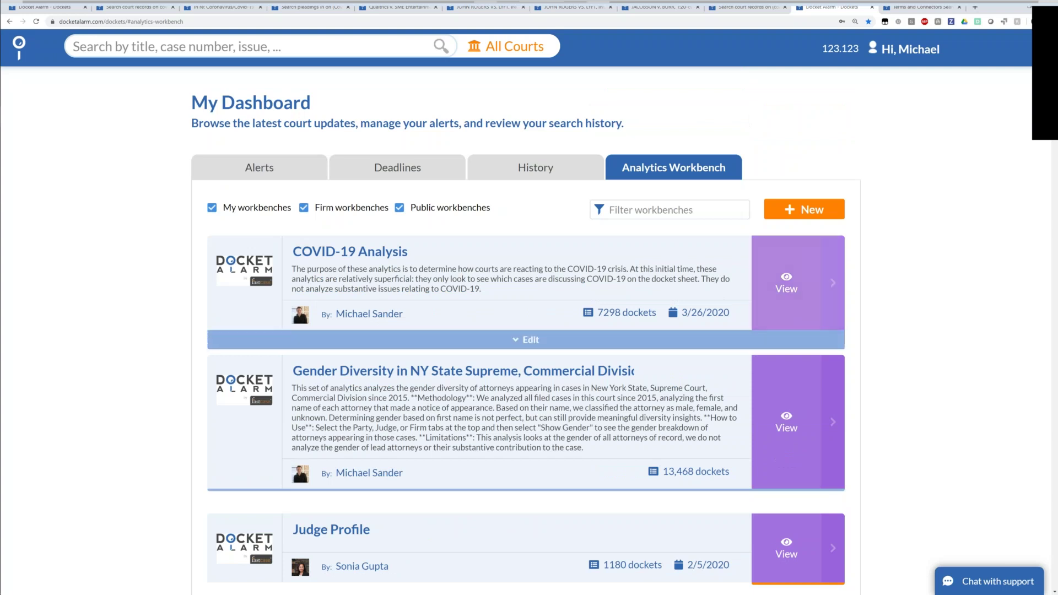
View the COVID-19 Analysis workbench
click(786, 282)
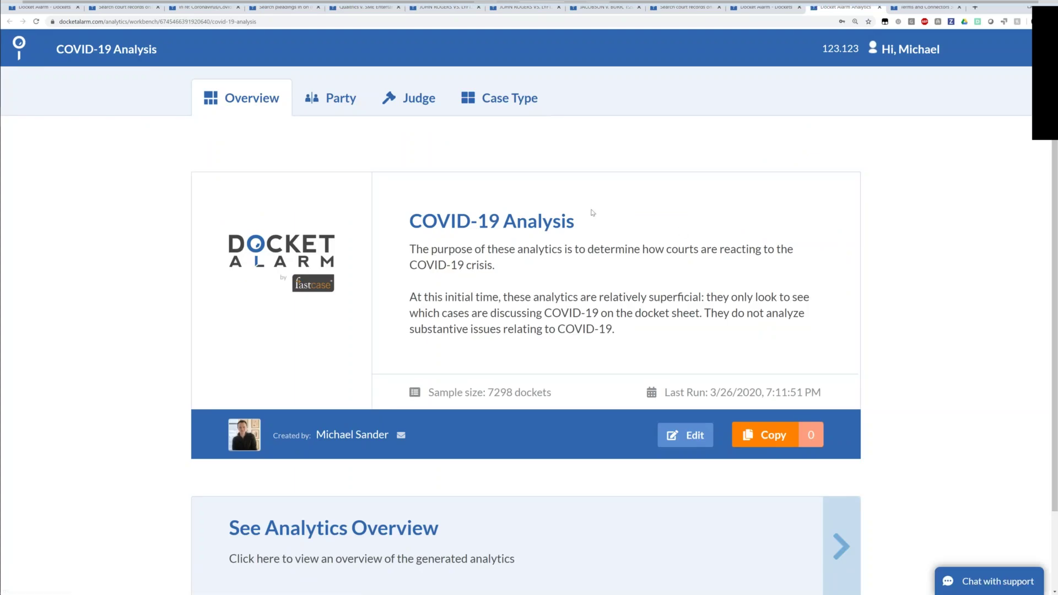
drag(536, 249, 538, 265)
click(538, 265)
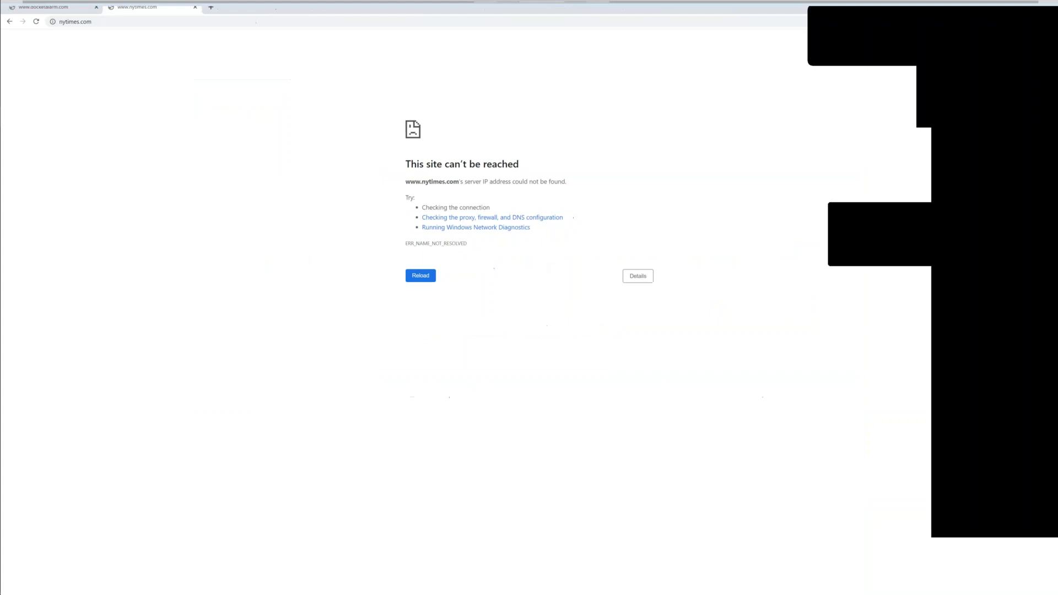
key(ctrl+l)
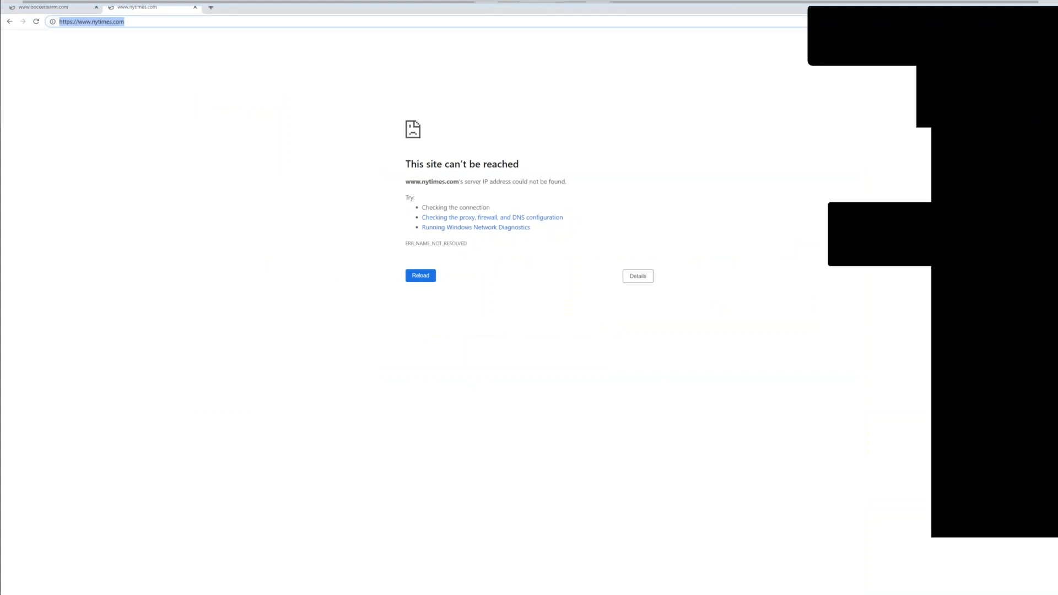
key(Return)
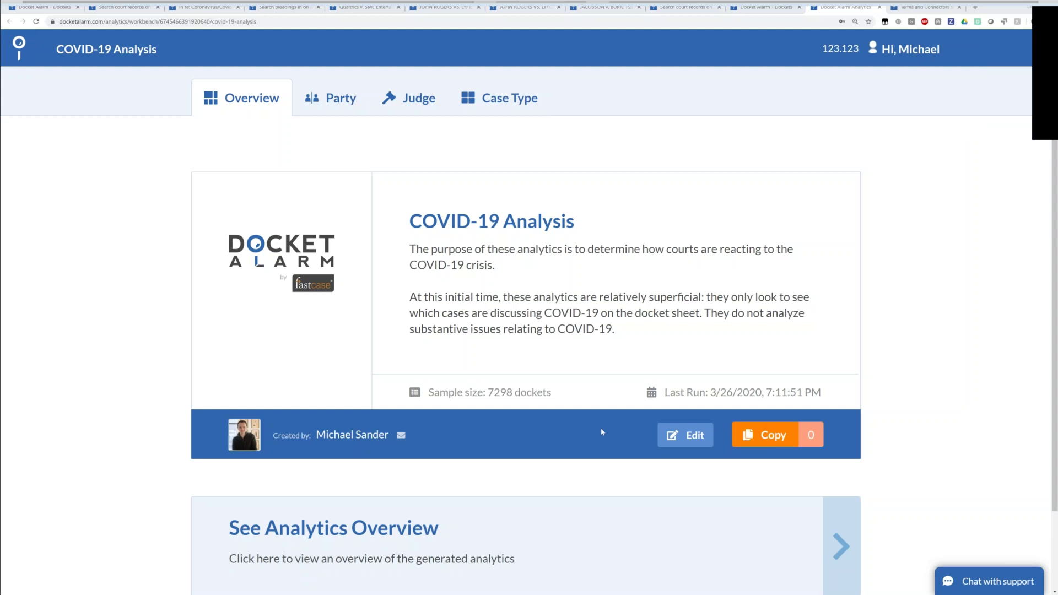
Look over the COVID-19 Analysis introduction and open its analytics overview
scroll(602, 432, down, 2)
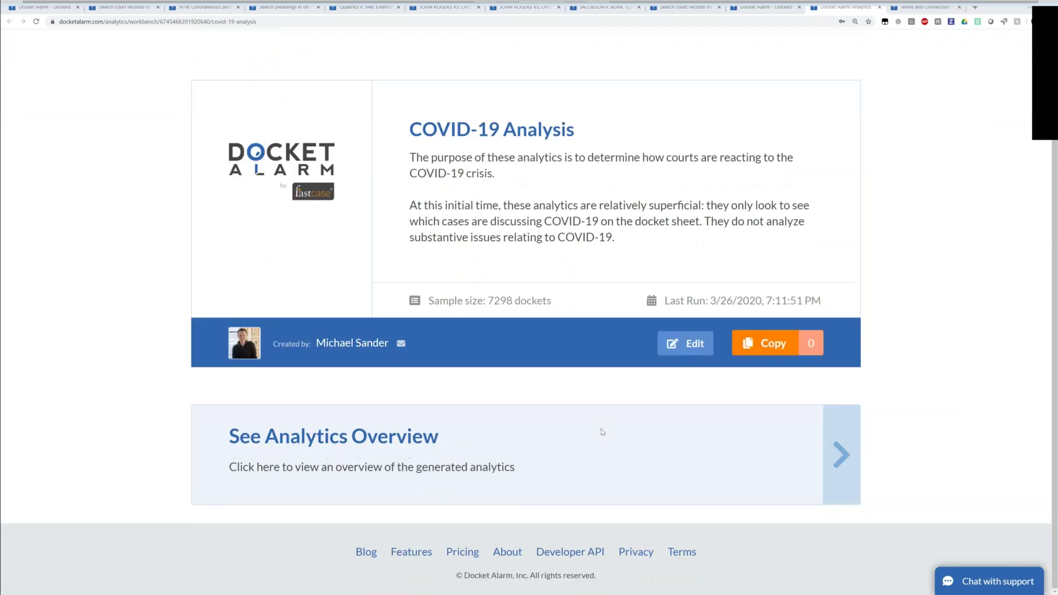
scroll(467, 457, up, 2)
scroll(467, 457, down, 2)
click(467, 457)
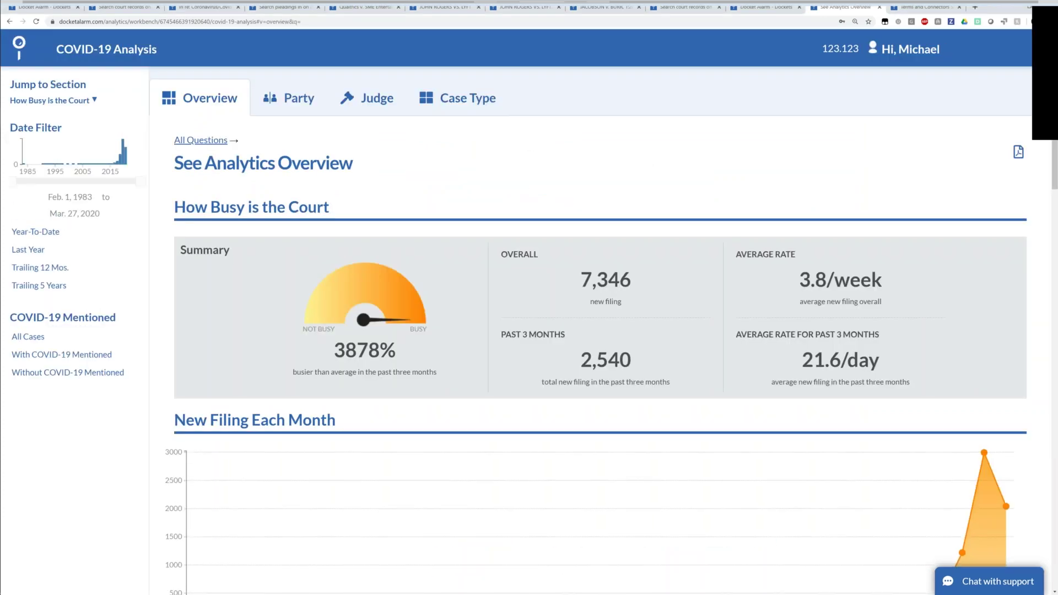
Examine the analytics overview charts, checking January, February and March 2020 in the COVID-19 Mentioned month-to-month histogram
scroll(528, 311, down, 1)
scroll(601, 311, down, 4)
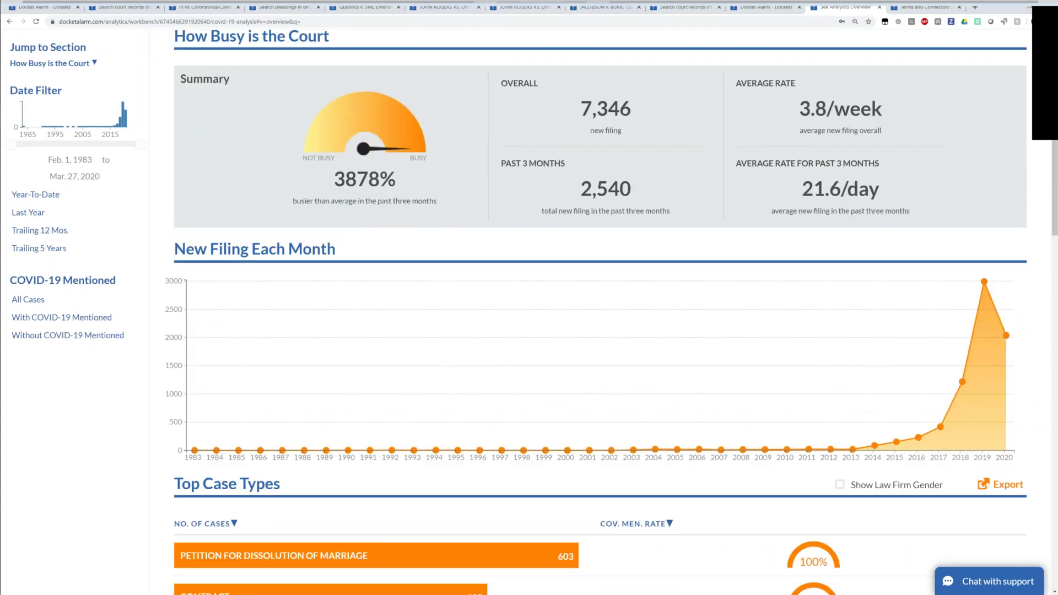
scroll(600, 312, down, 20)
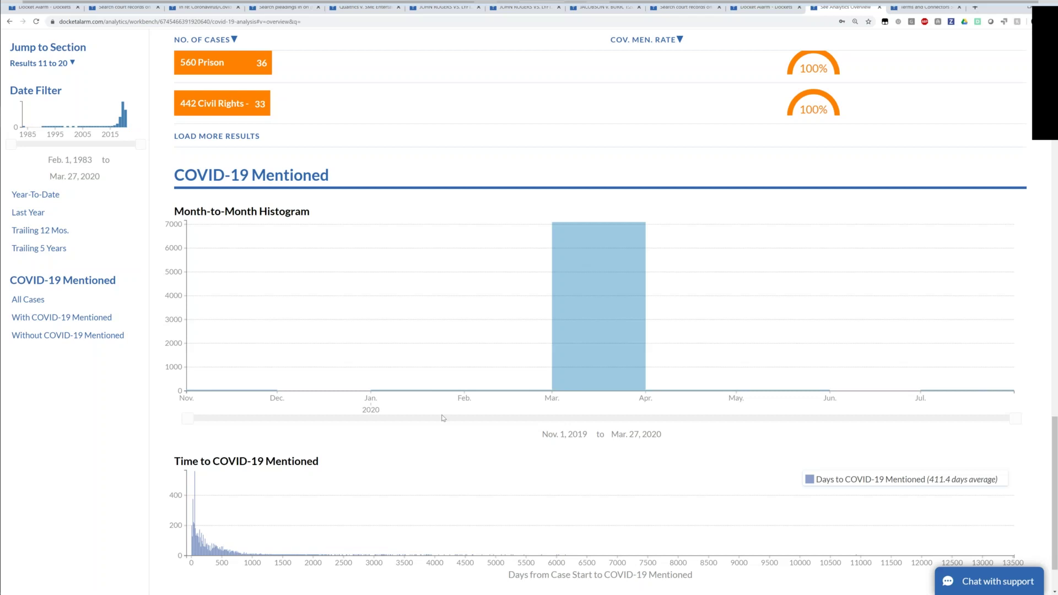
mouse_move(424, 393)
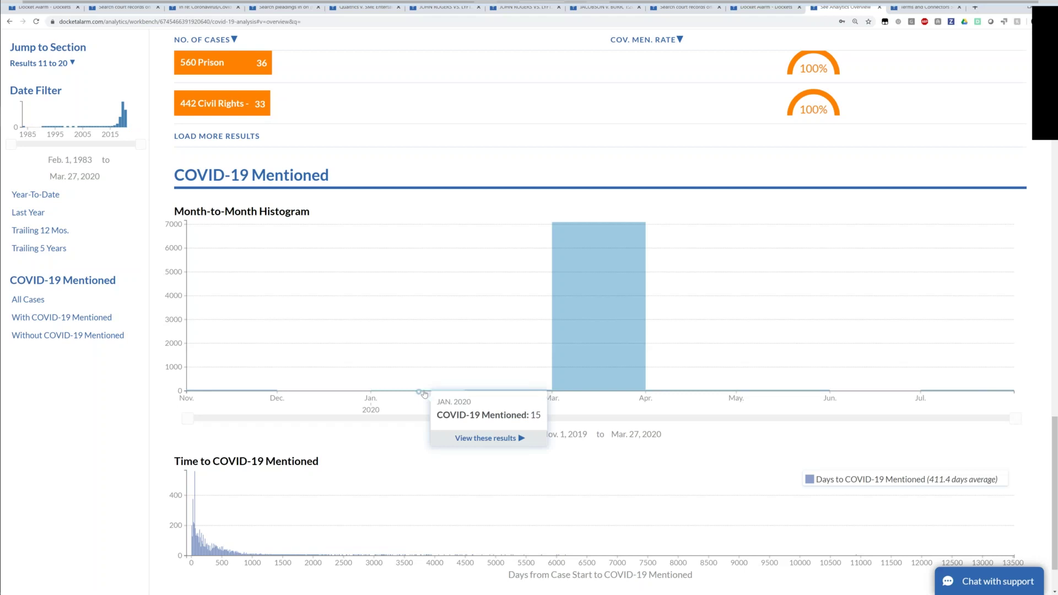
mouse_move(508, 392)
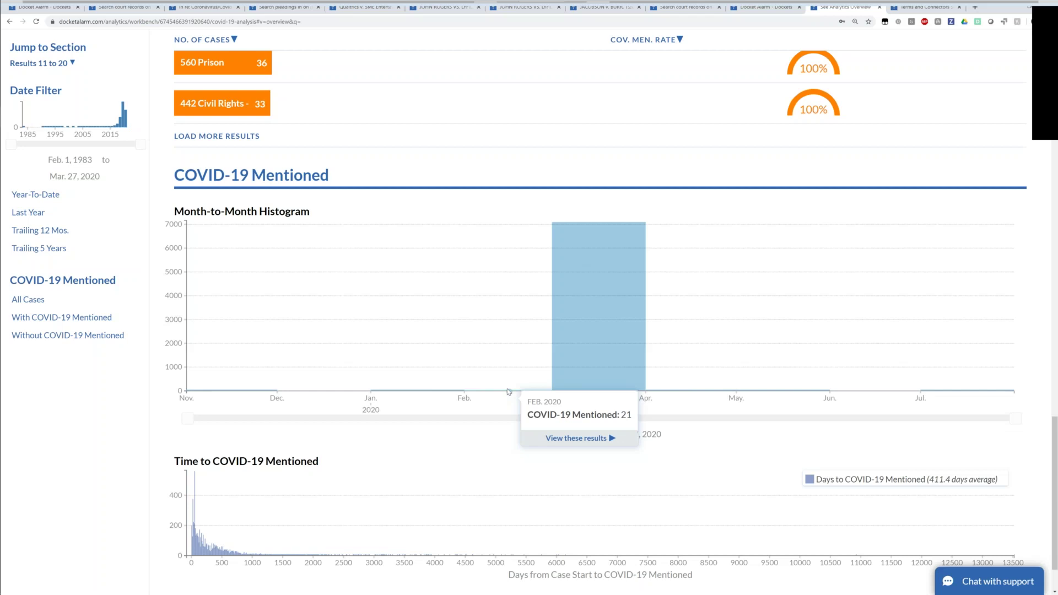
mouse_move(628, 317)
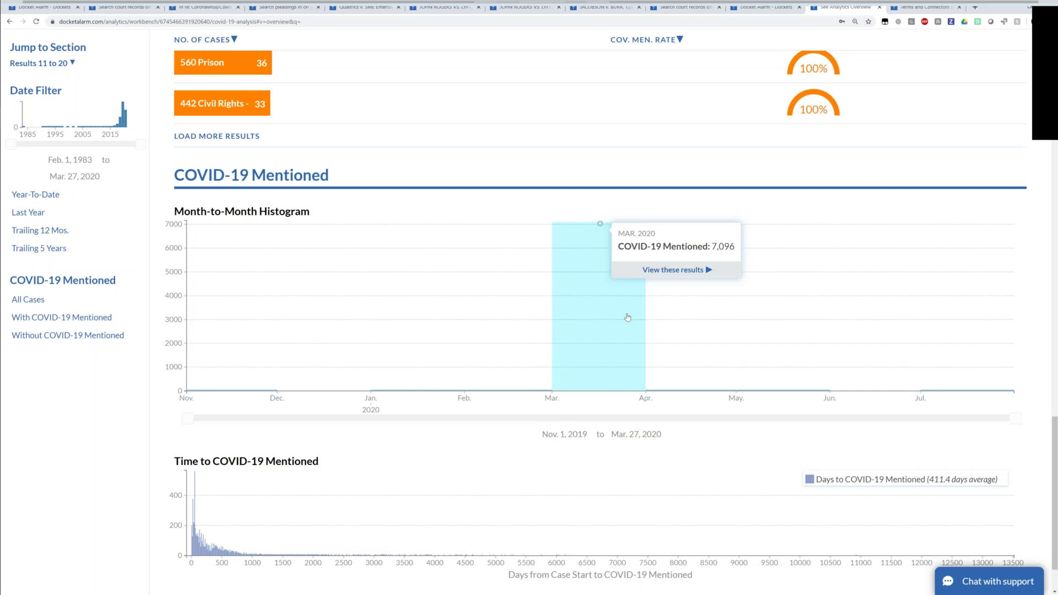
Examine the top case types, the New Filing Each Month chart and the How Busy is the Court summary in the analytics overview
scroll(627, 317, up, 2)
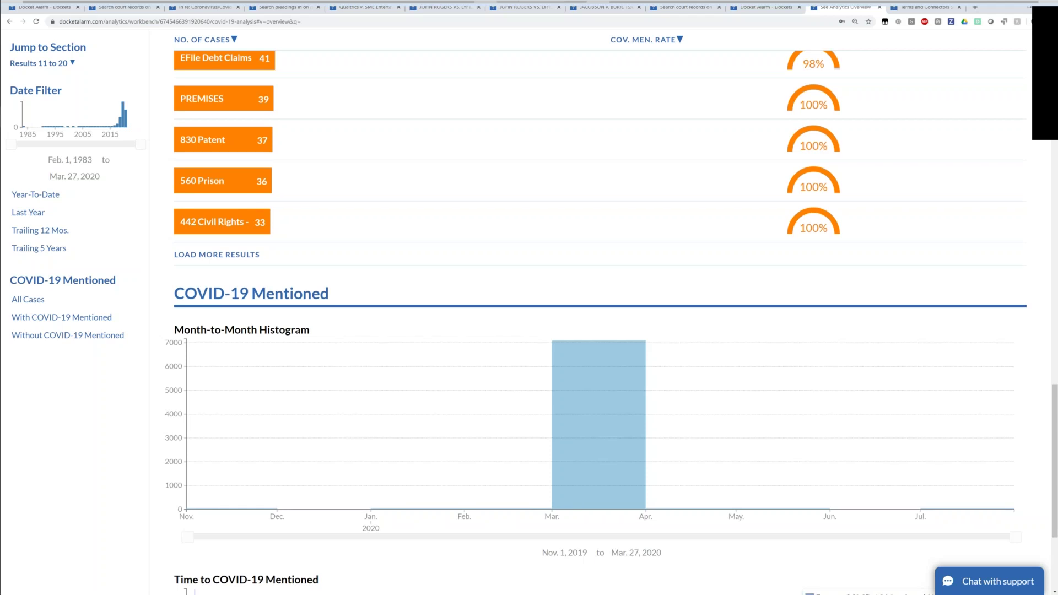
scroll(600, 306, up, 10)
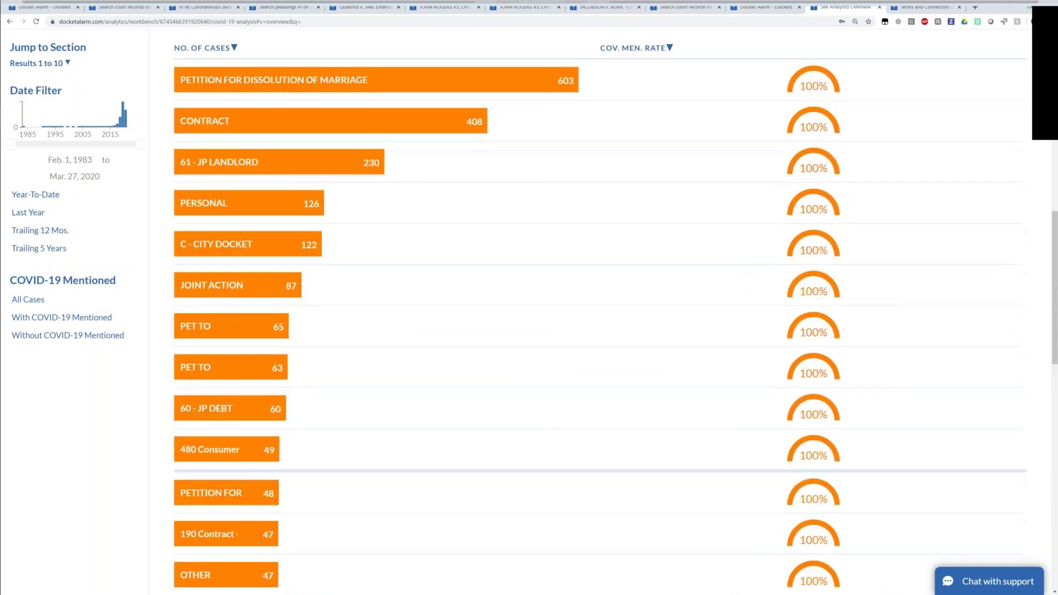
scroll(449, 305, up, 3)
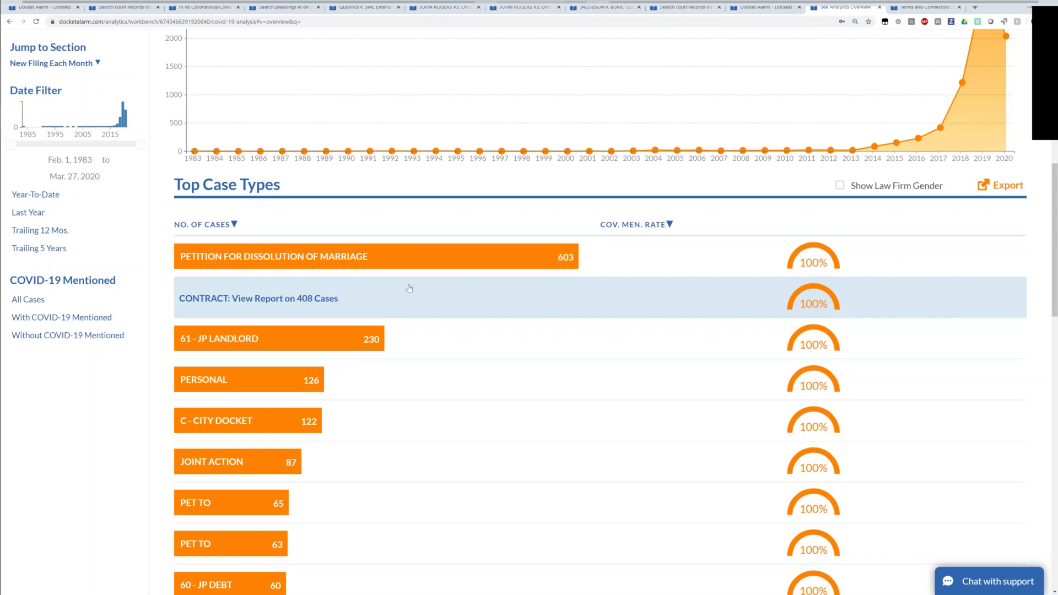
scroll(410, 288, up, 1)
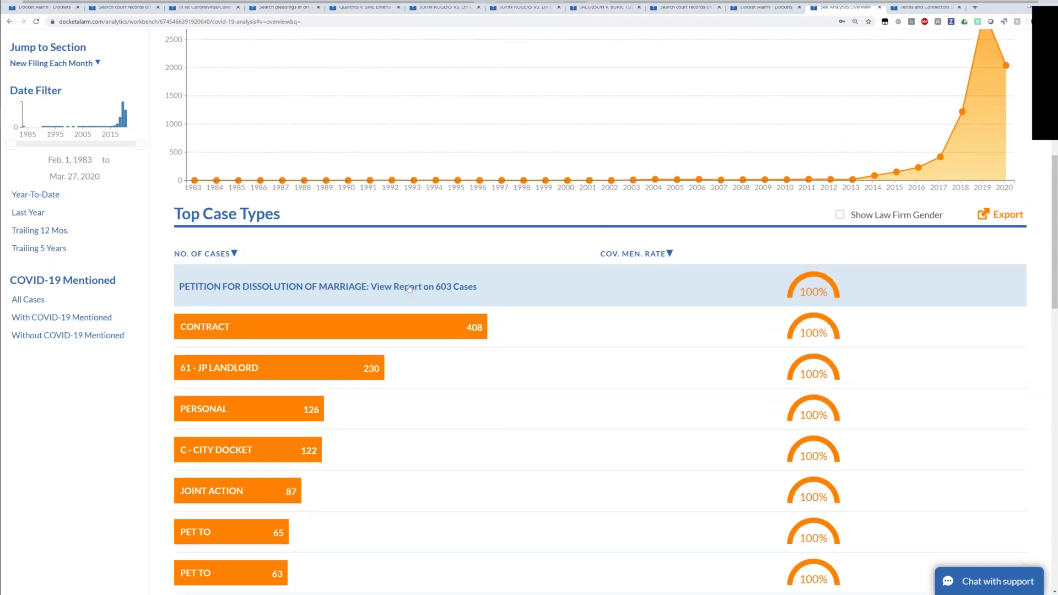
scroll(409, 288, up, 3)
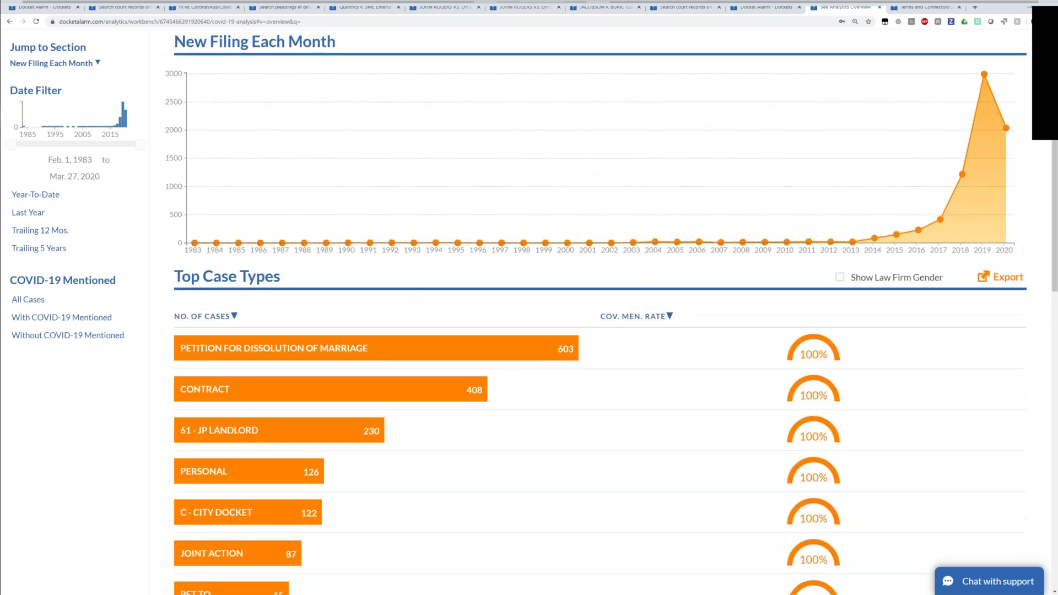
scroll(911, 346, up, 1)
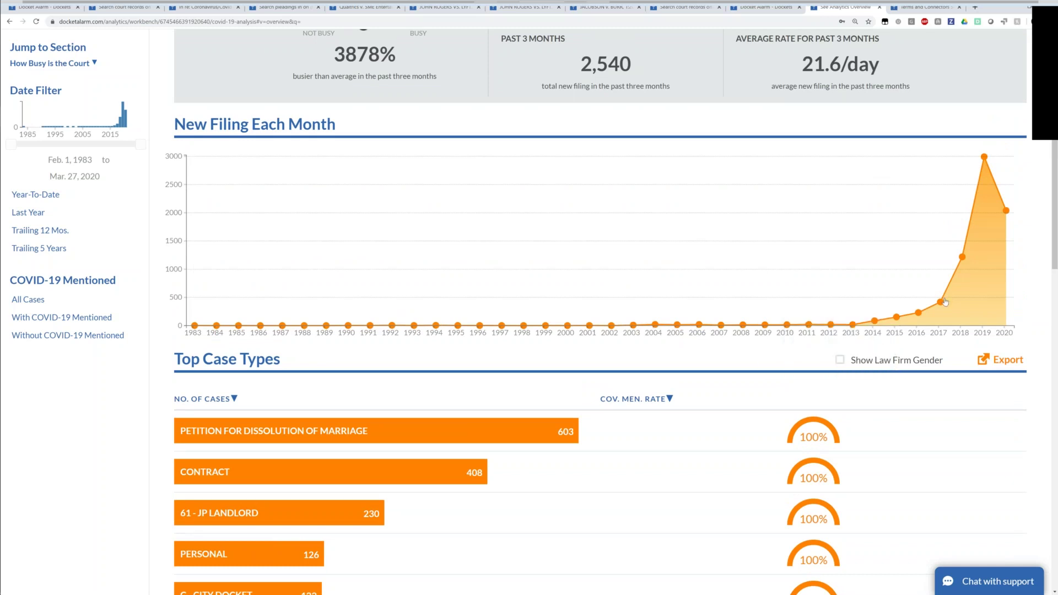
mouse_move(940, 304)
scroll(977, 141, up, 1)
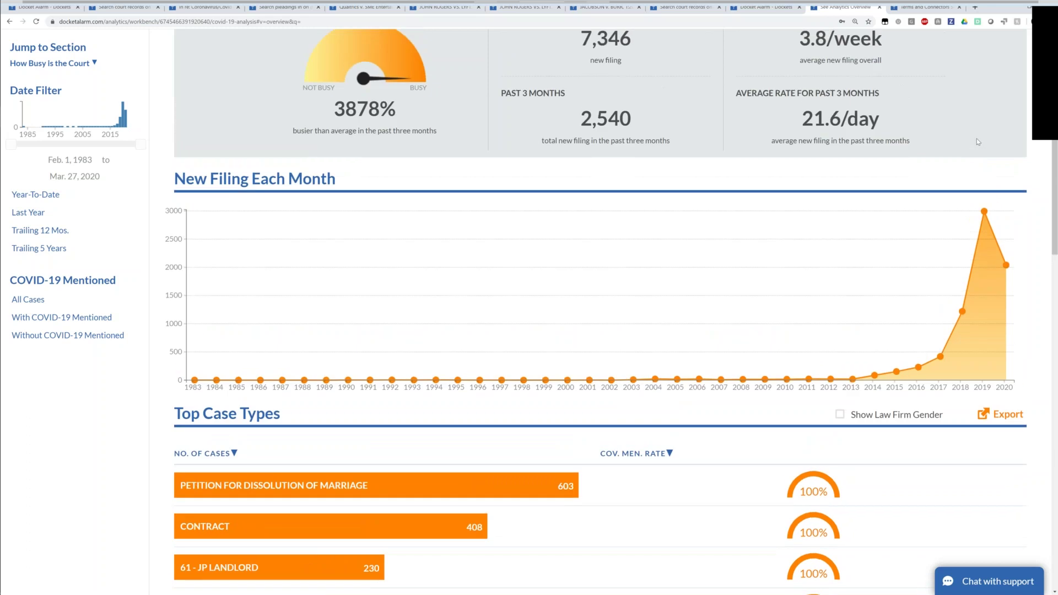
scroll(977, 142, up, 4)
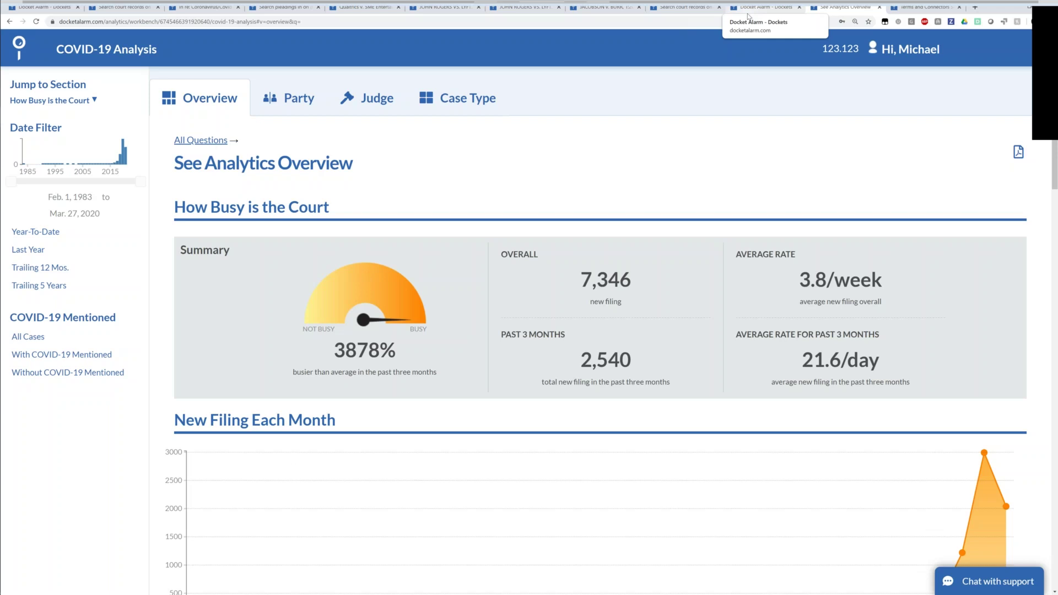
Look over the list of analytics workbenches and load docketalarm.com/dockets/ to open the dashboard's alerts
click(748, 15)
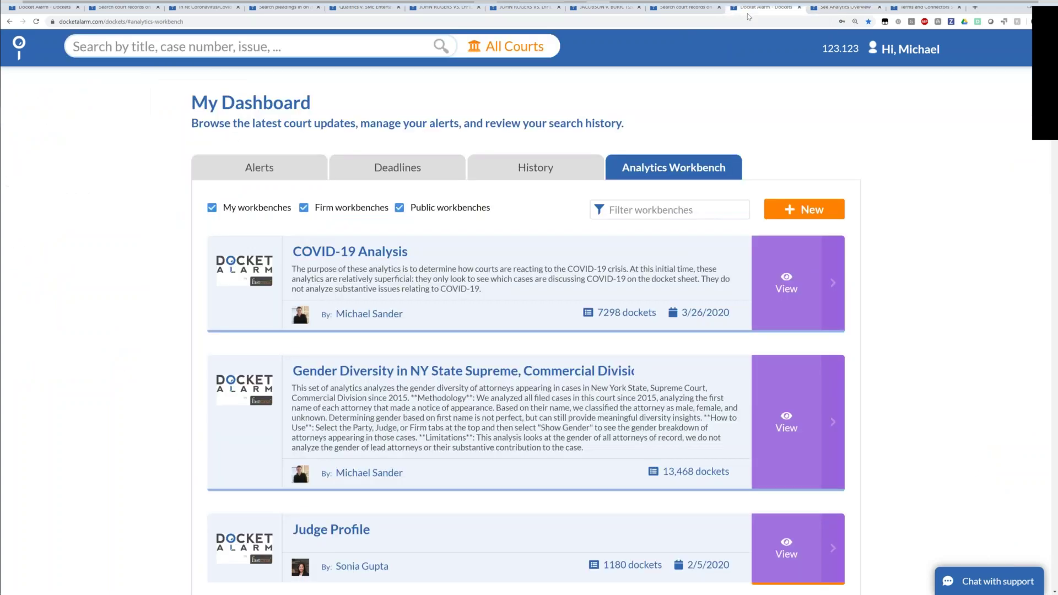
scroll(528, 308, down, 2)
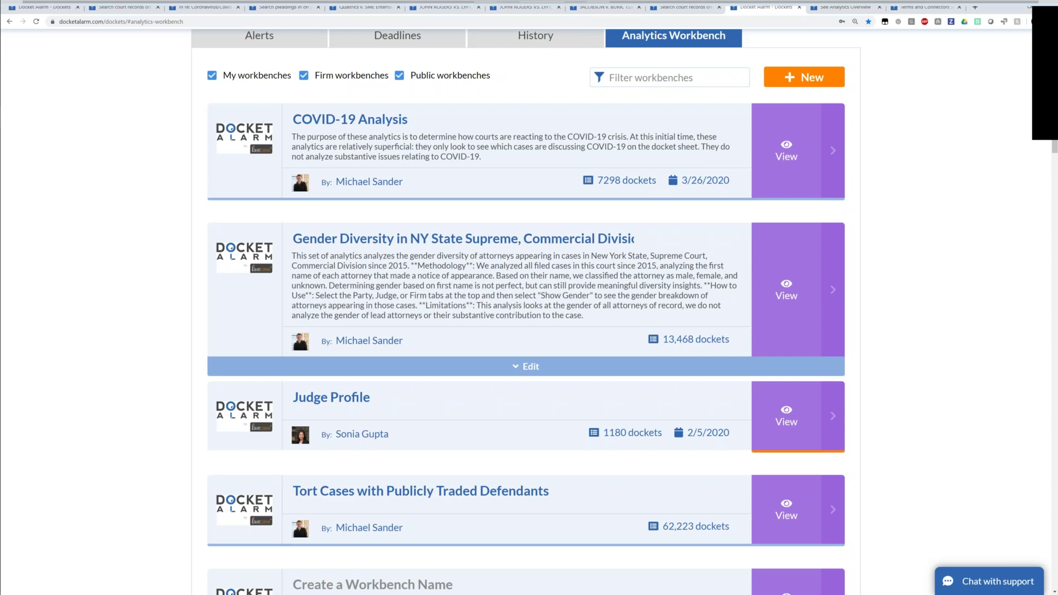
key(ctrl+l)
text(docketalarm.com/dockets/)
key(Return)
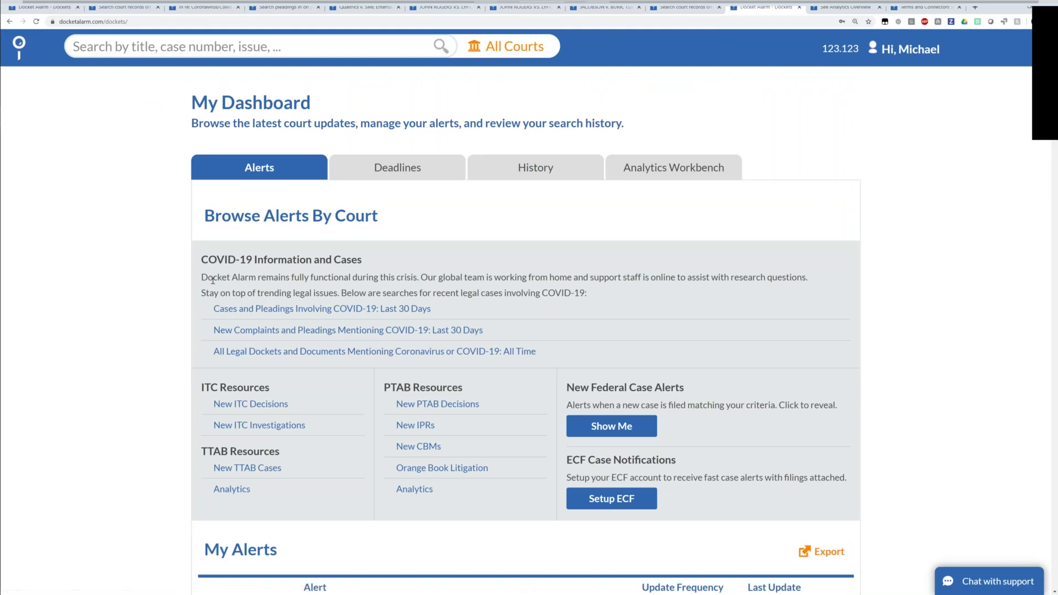
View the dashboard's COVID-19 search for cases and pleadings from the last 30 days, check its query and return to the dashboard
drag(200, 263, 271, 279)
click(271, 279)
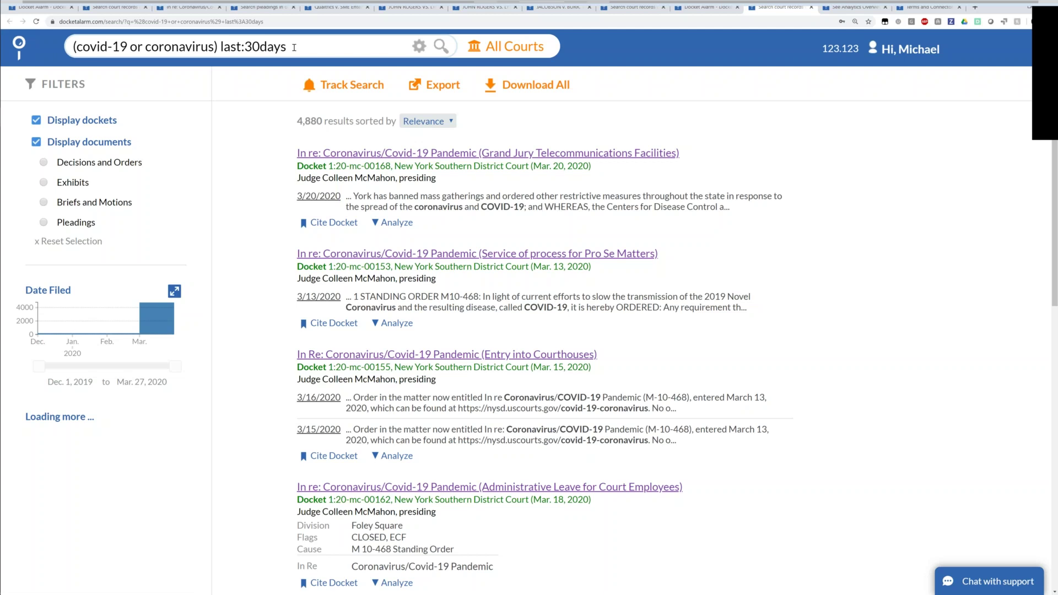
click(294, 47)
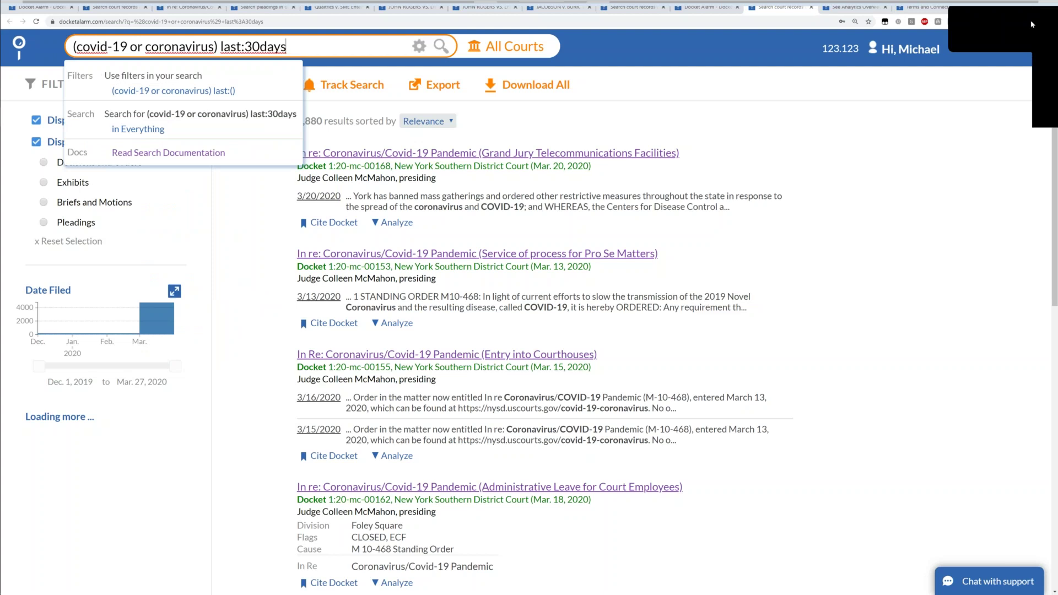
key(ctrl+shift+Tab)
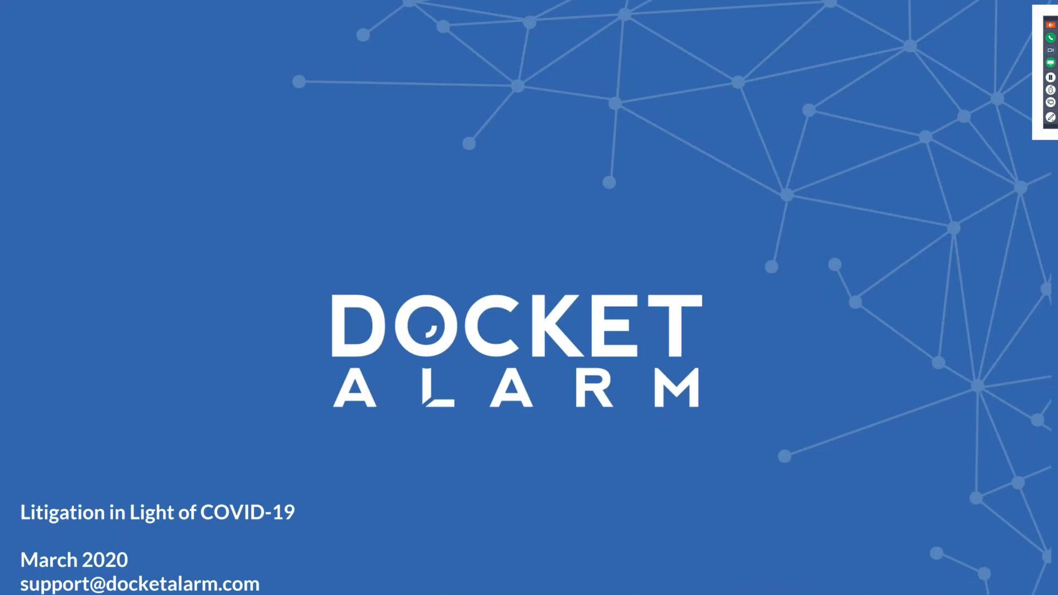
key(Right)
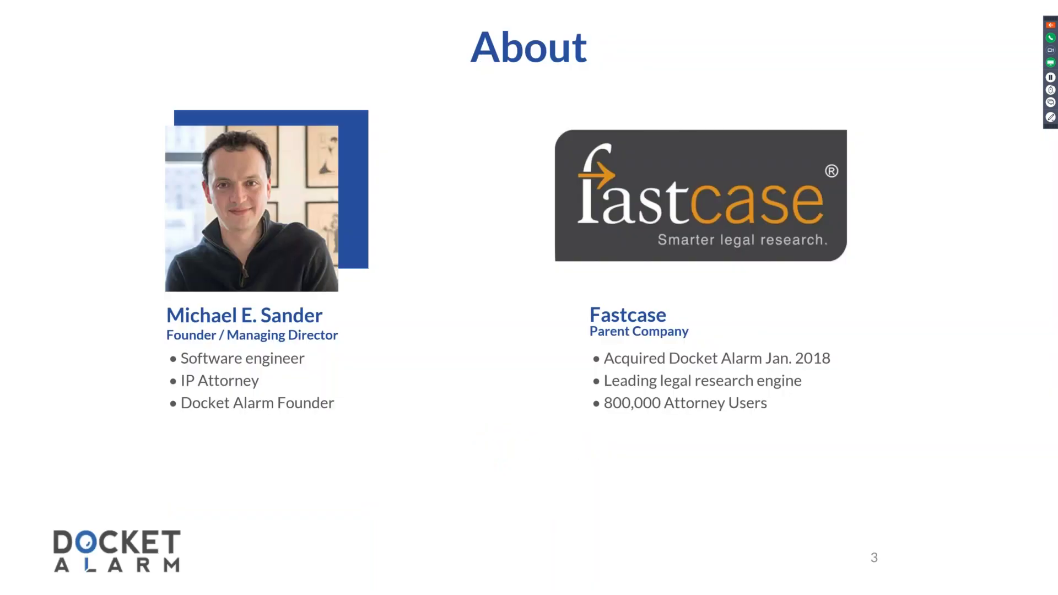
key(Right)
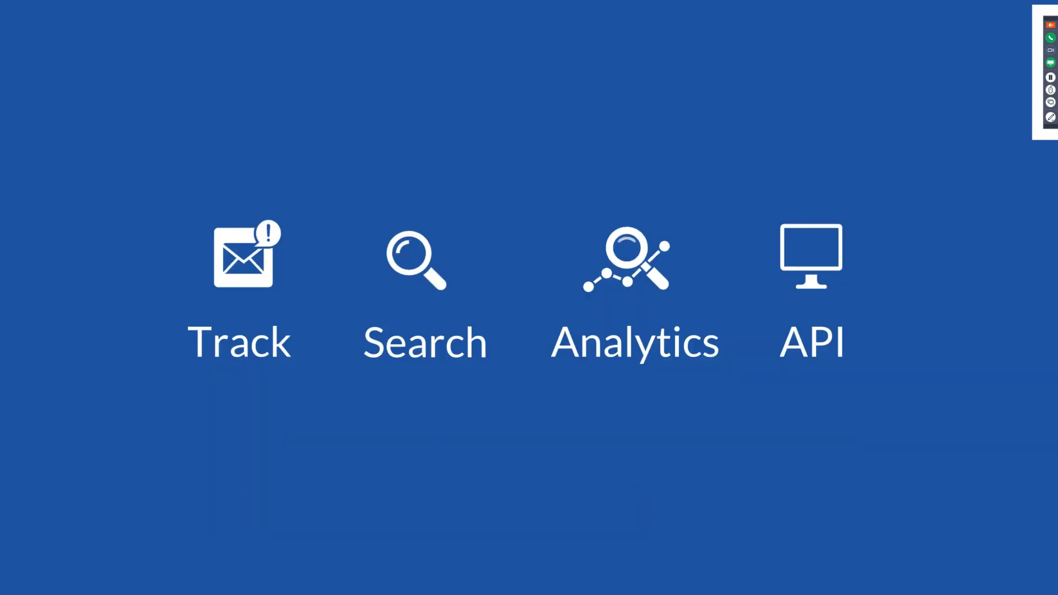
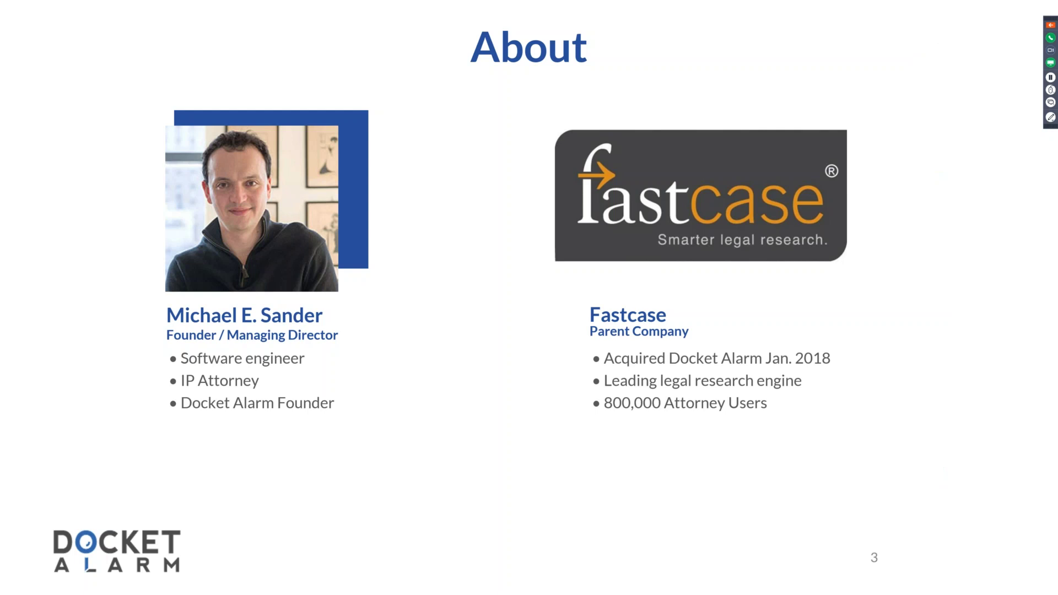
Switch back to Docket Alarm, consult the search cheat sheet and run its dollar amount example verdict $100k-$5M
key(alt+Tab)
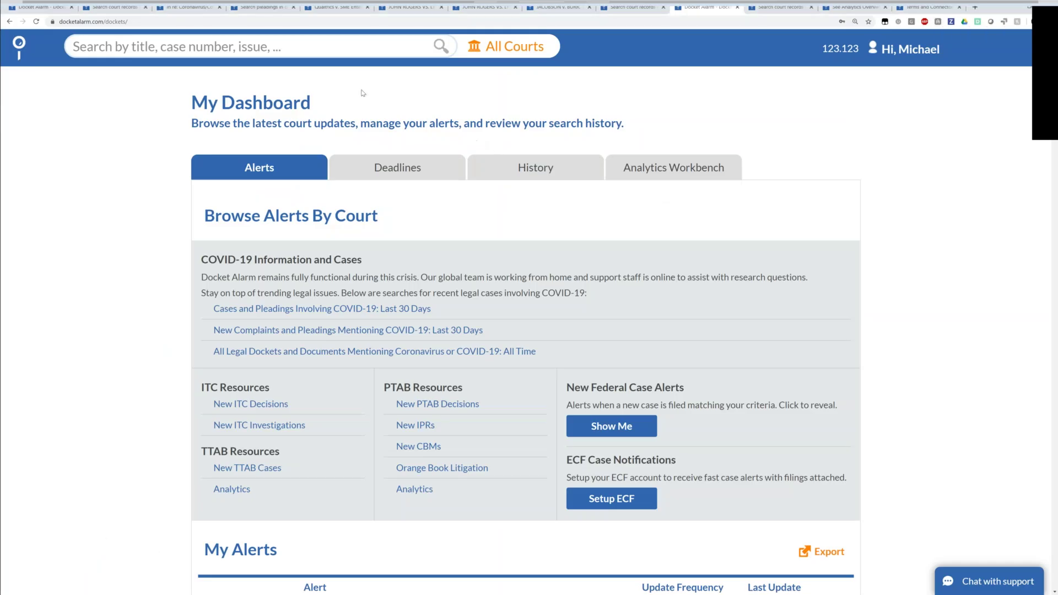
mouse_move(326, 46)
click(326, 46)
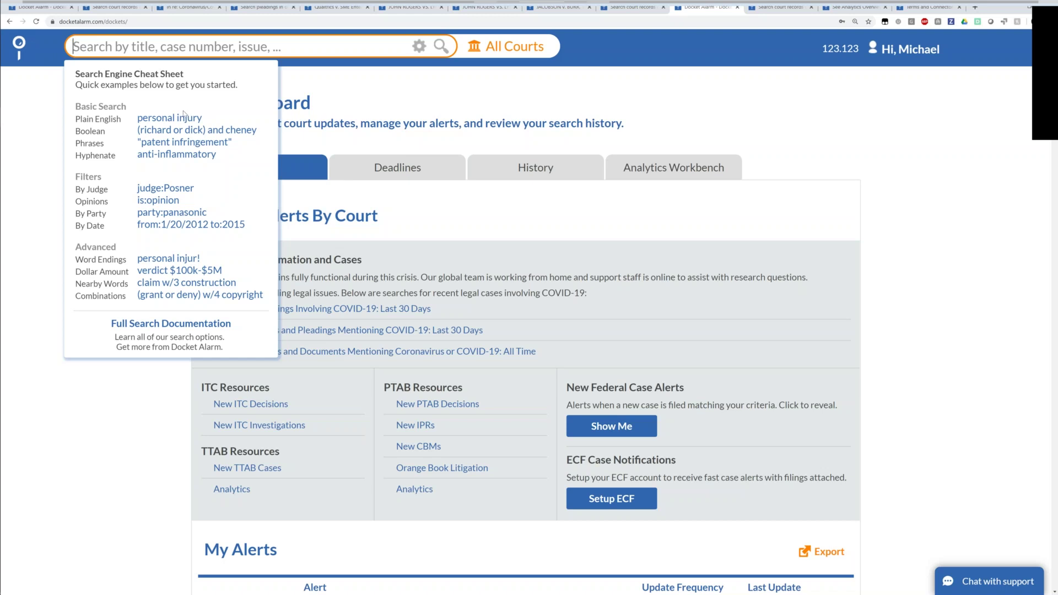
mouse_move(182, 119)
mouse_move(172, 275)
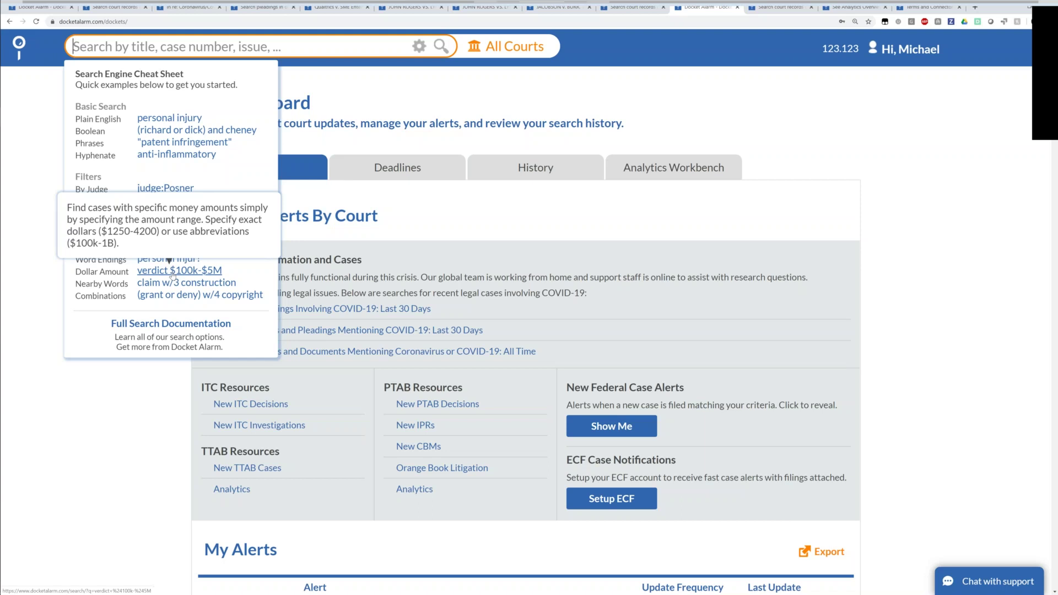
click(172, 271)
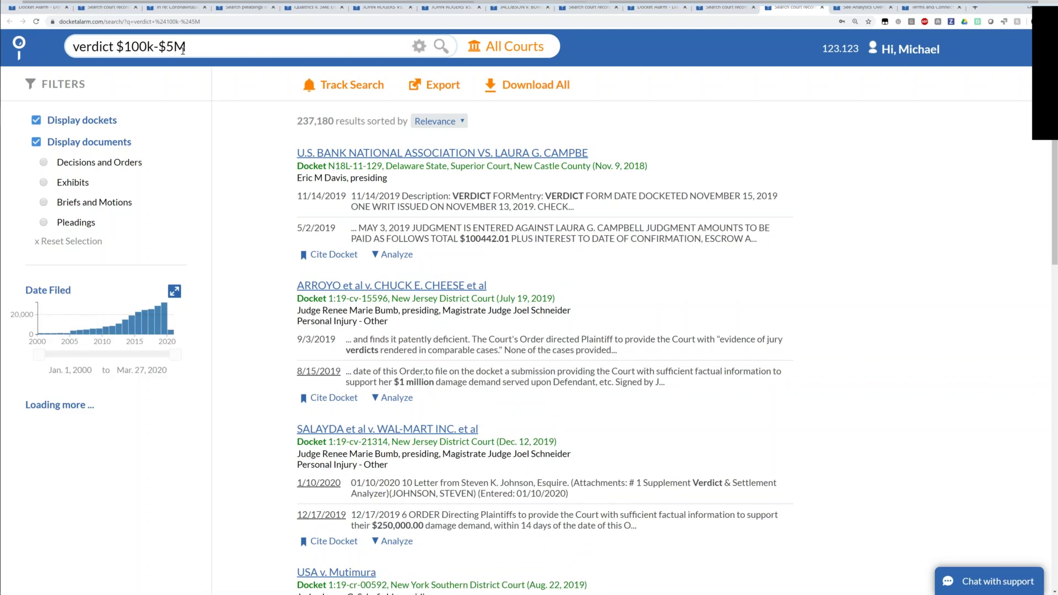
Examine the dollar amounts in the verdict search results, highlighting those in the U.S. Bank and Chuck E. Cheese dockets
double_click(485, 240)
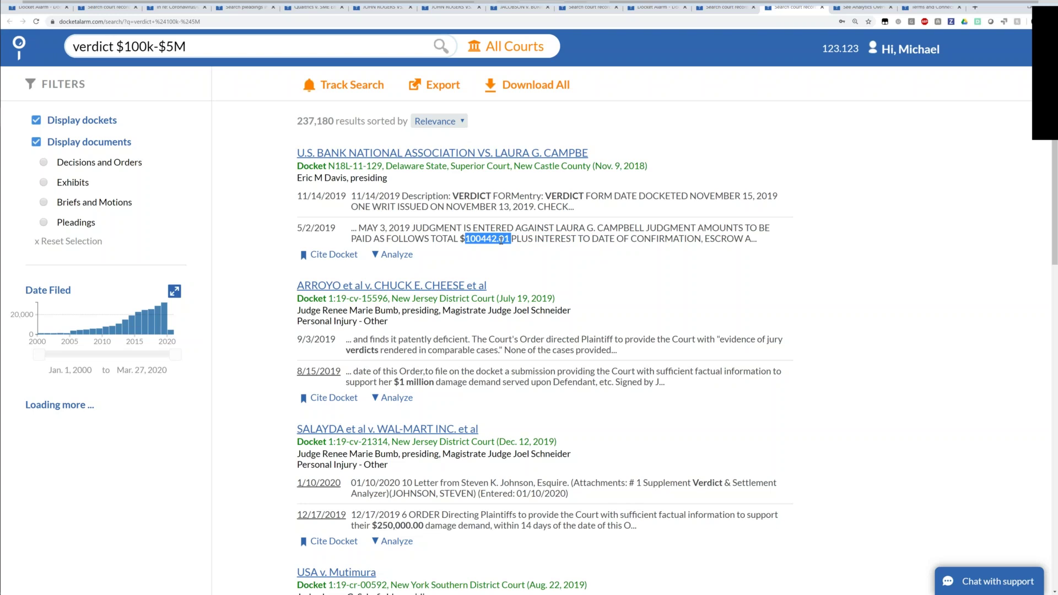
scroll(501, 239, down, 5)
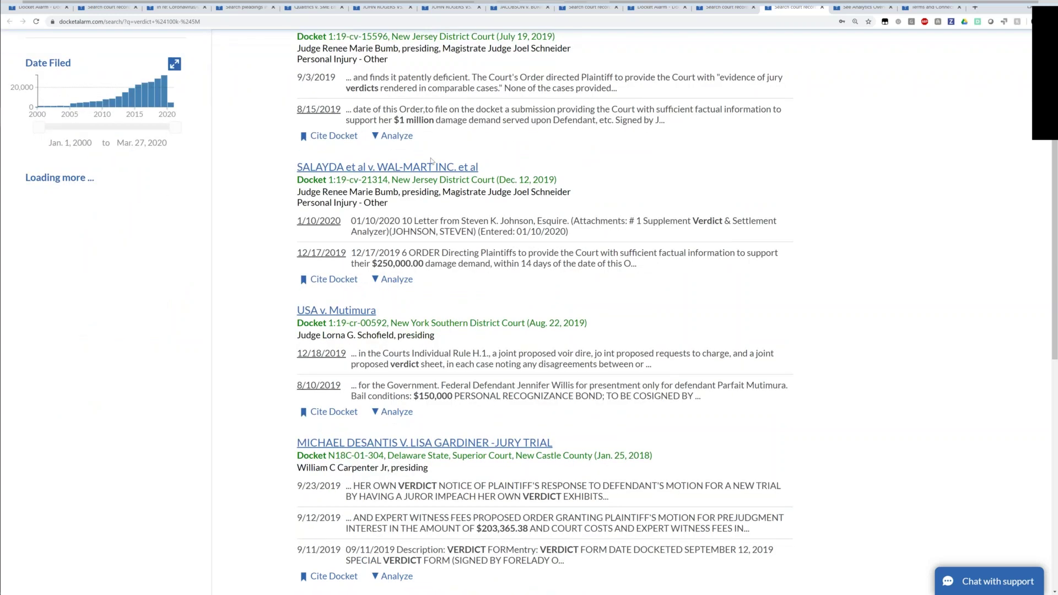
scroll(430, 160, up, 3)
drag(394, 243, 436, 242)
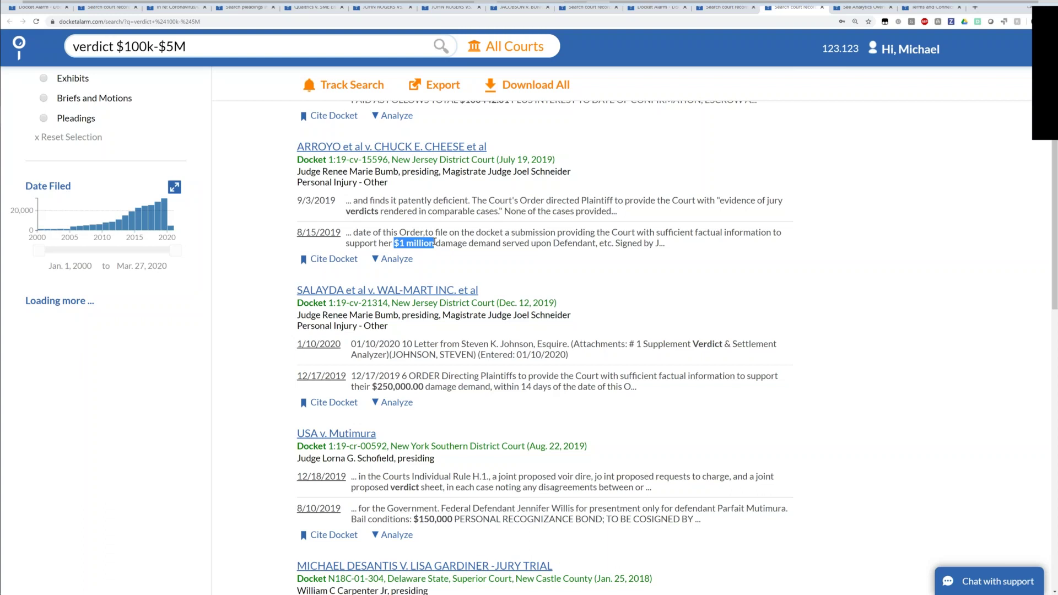
scroll(435, 243, up, 3)
Replace the query with "hourly rate" $200-1200 and run the search
click(189, 48)
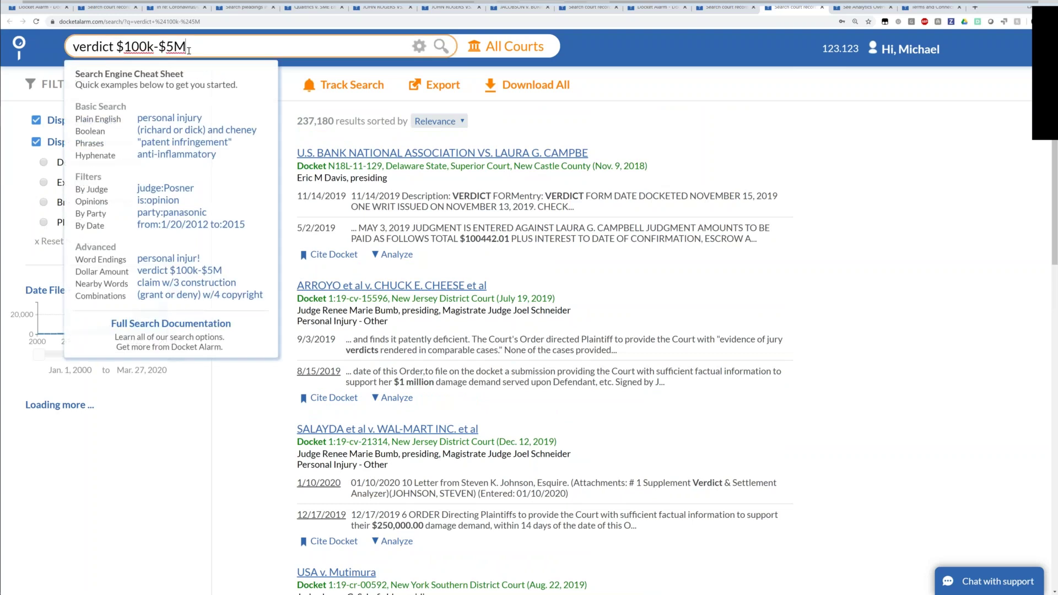
triple_click(188, 48)
text(")
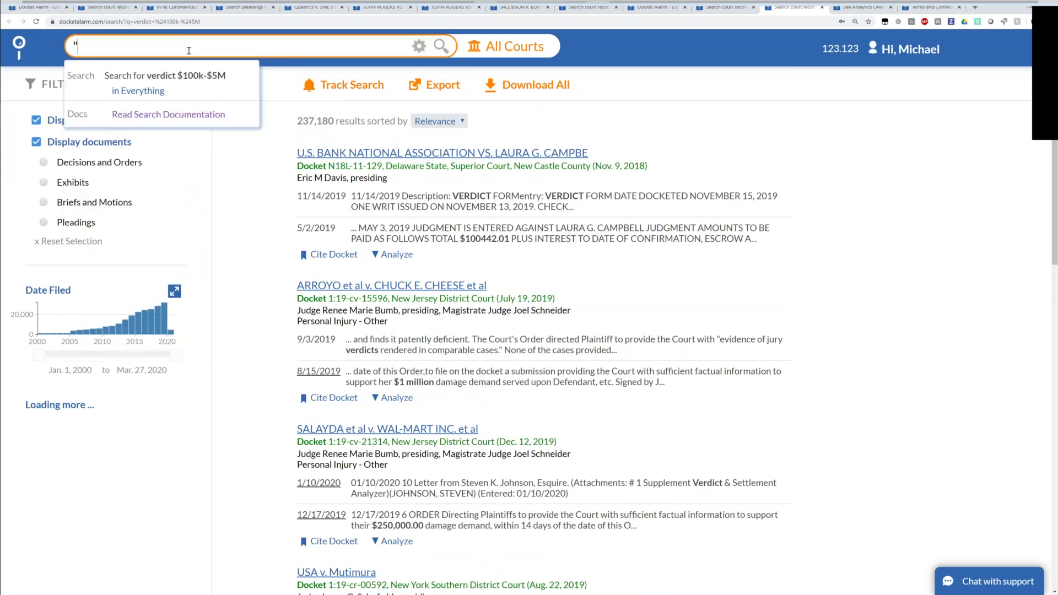
text(hourly rate")
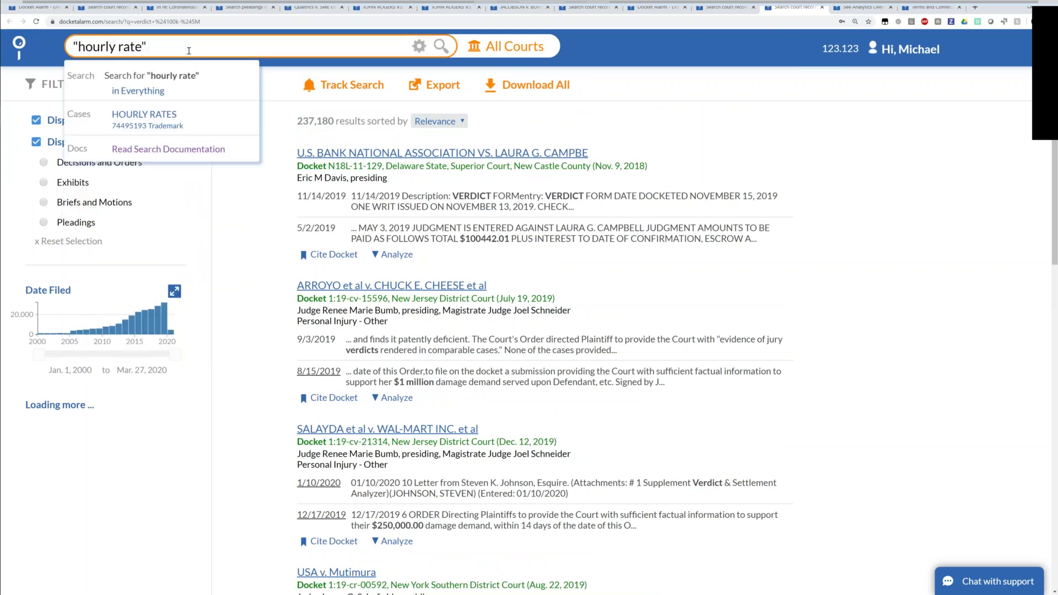
text( $200-1200)
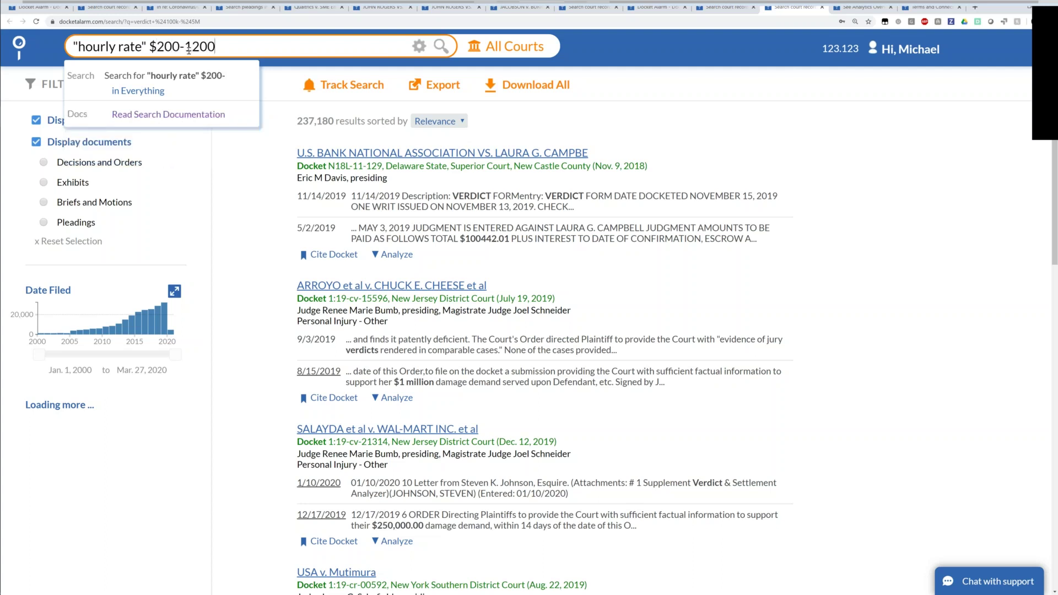
key(Return)
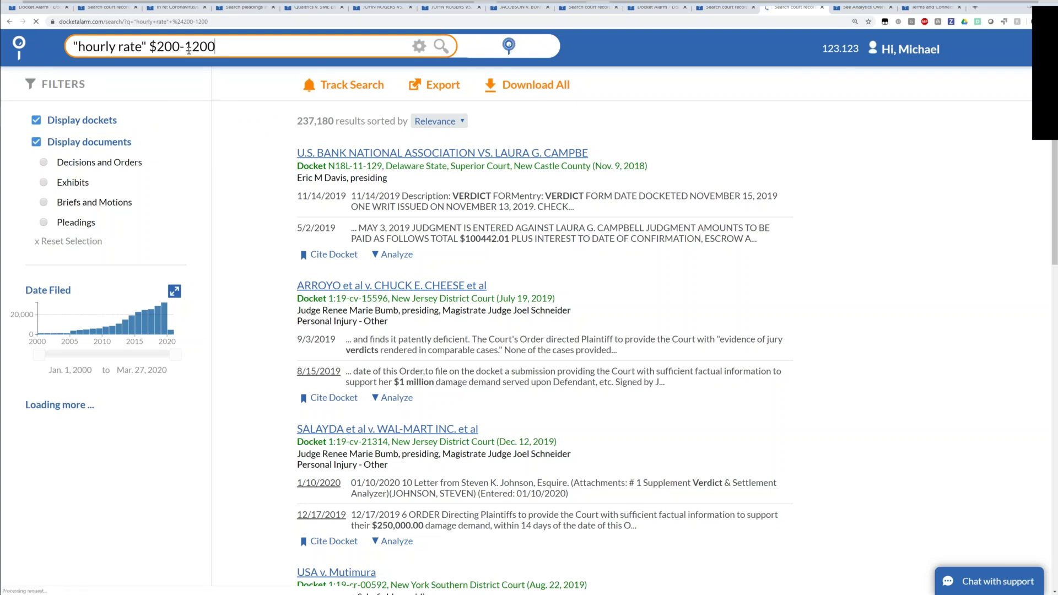
Open the Search Query Builder and set it to match any of the words coronavirus covid-19
click(189, 49)
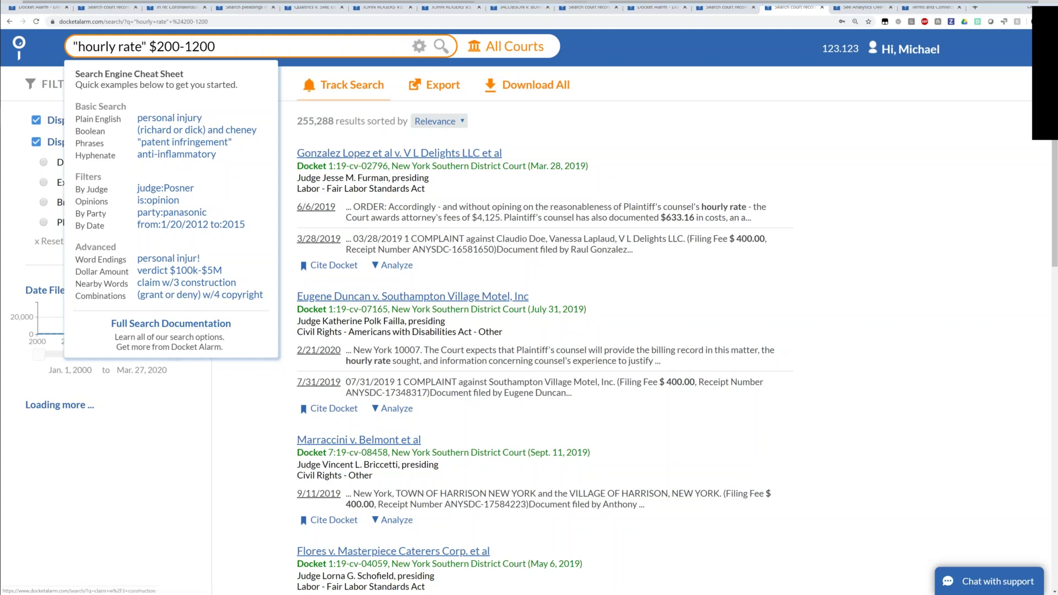
click(423, 51)
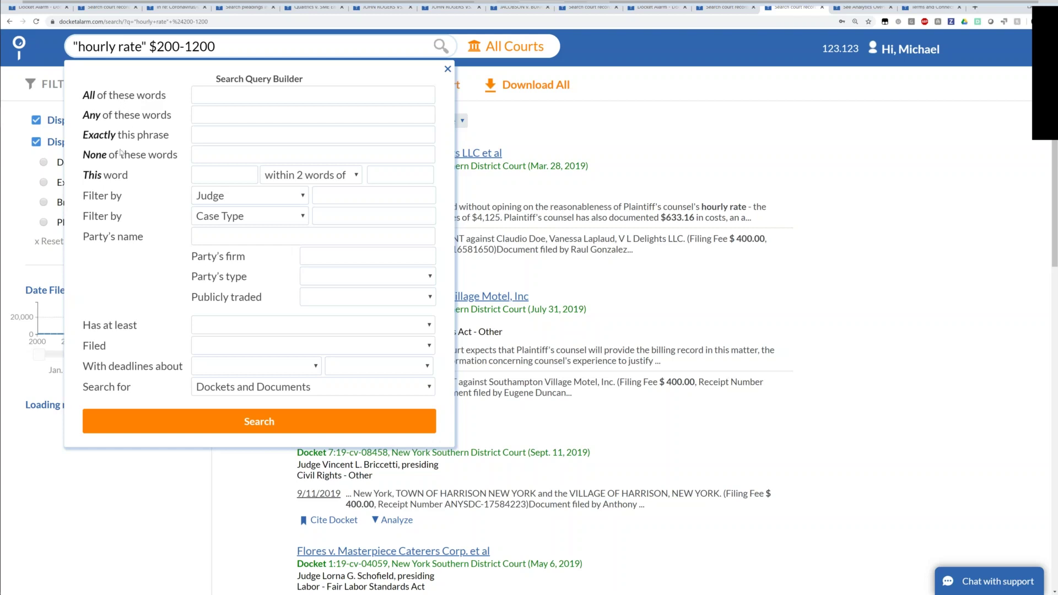
click(239, 114)
text(c)
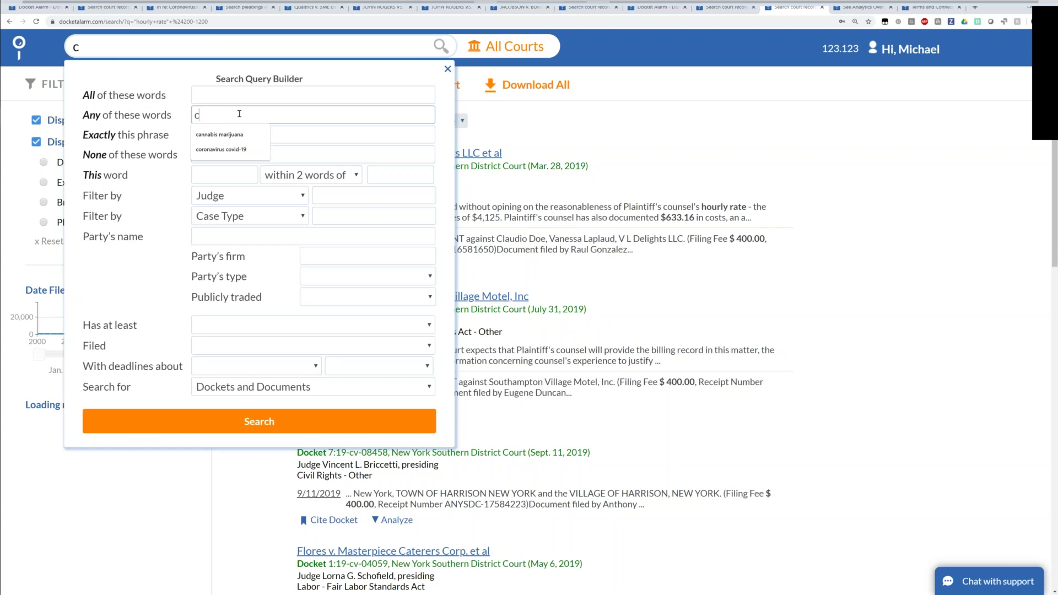
text(oronavirus)
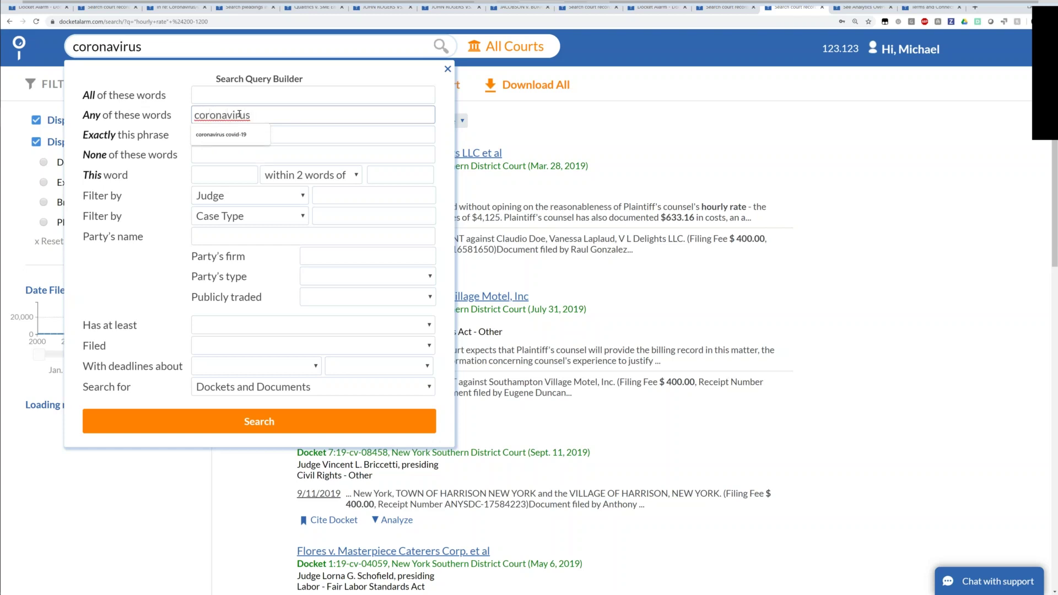
text( covid-19)
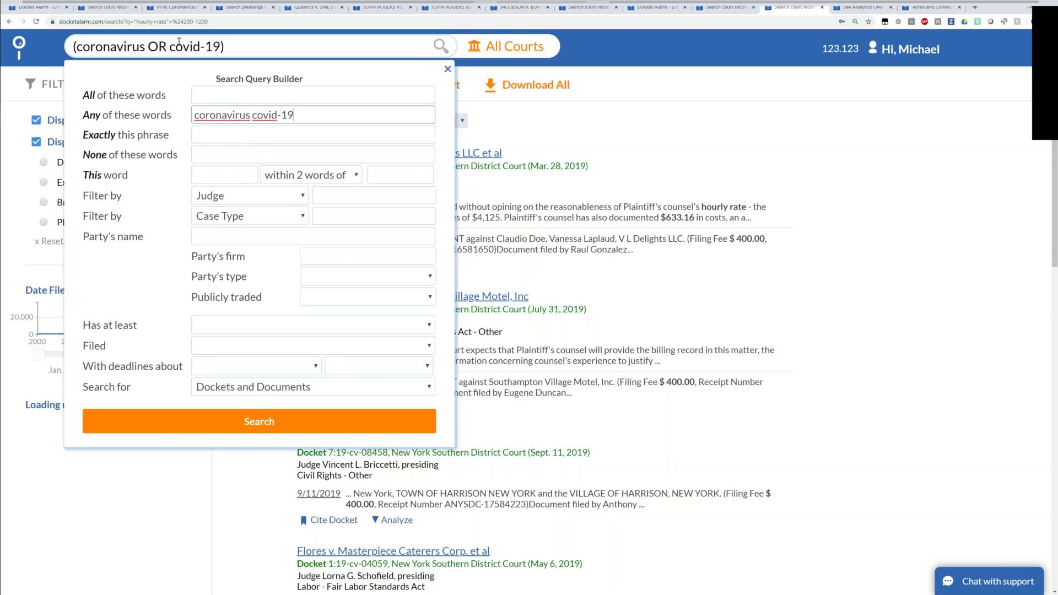
Filter the query by case type securties, then review the generated query and the cheat sheet
click(348, 215)
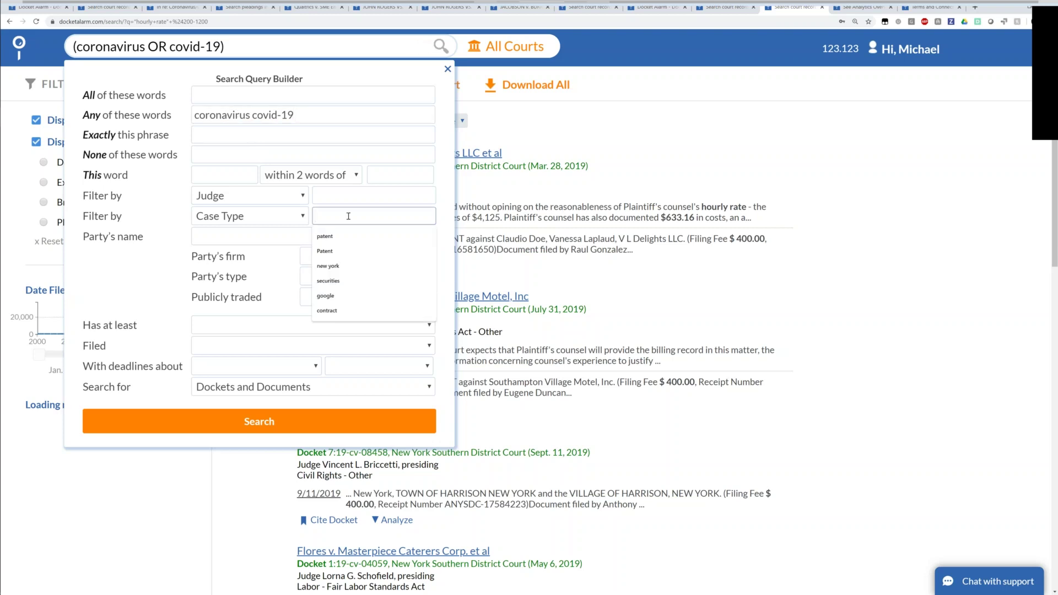
text(securties)
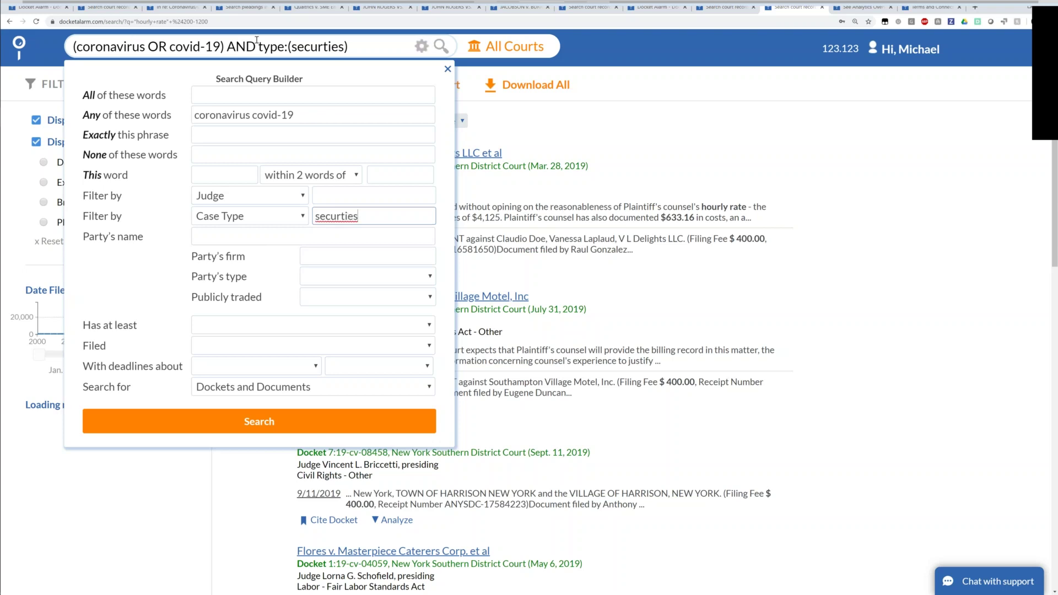
key(BackSpace)
key(BackSpace)
key(BackSpace)
key(BackSpace)
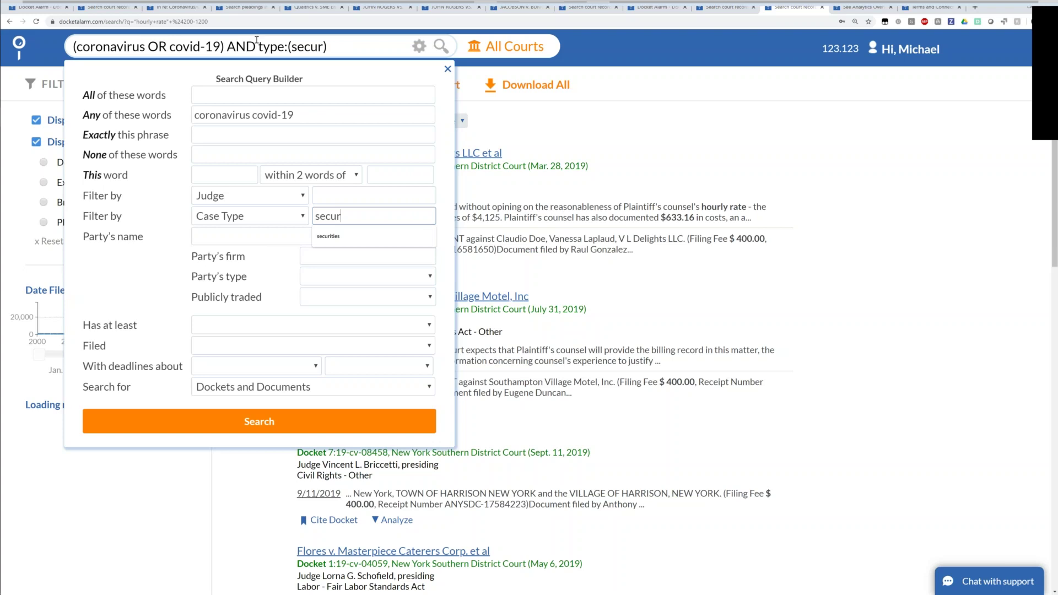
text(ties)
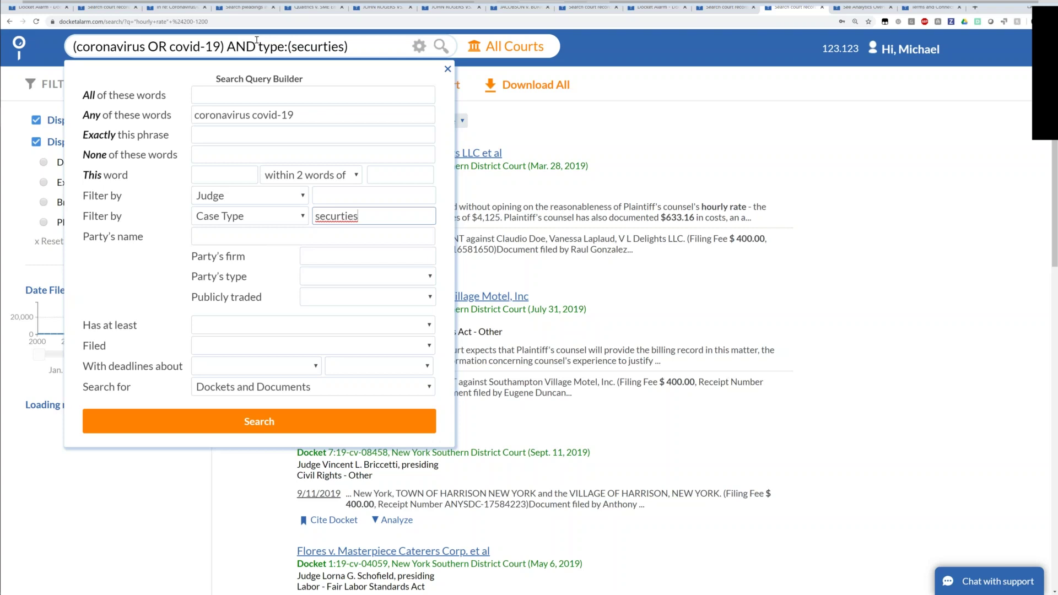
click(256, 40)
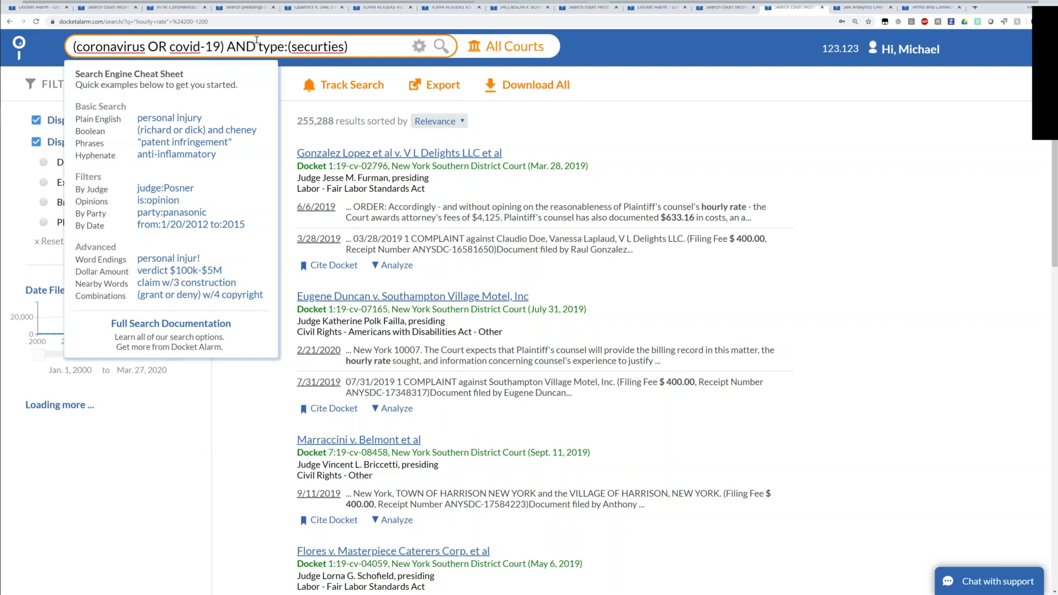
mouse_move(170, 275)
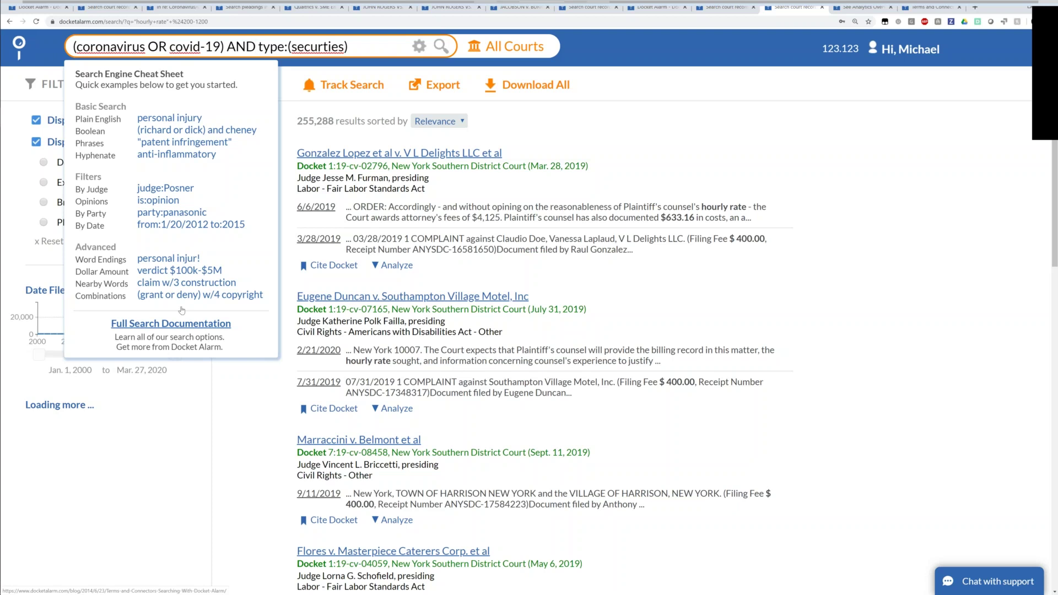
Set the party's name to China in the Search Query Builder and clear the coronavirus covid-19 words and the case type
triple_click(366, 43)
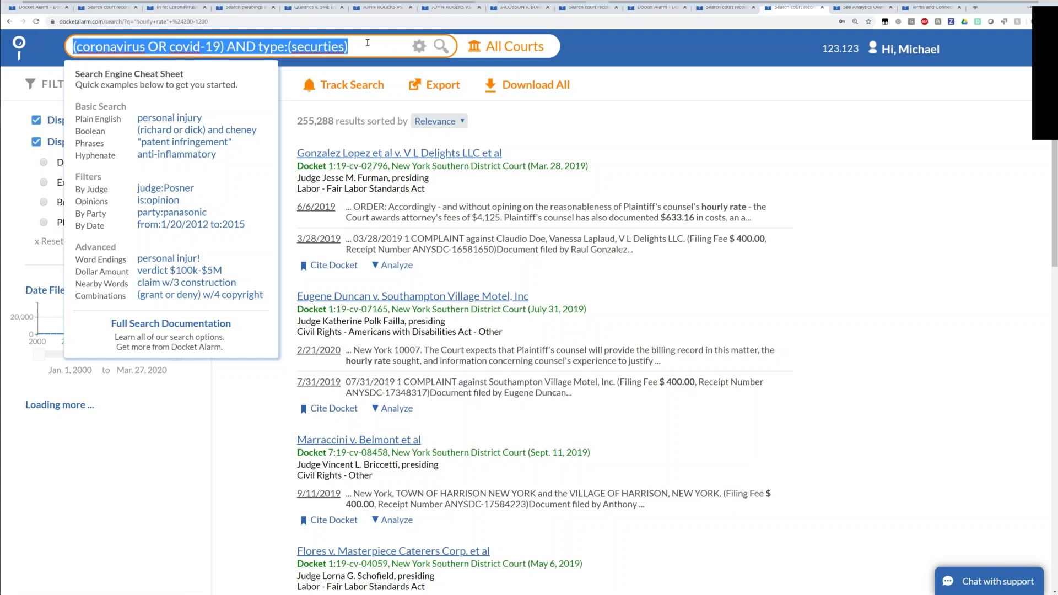
text(China)
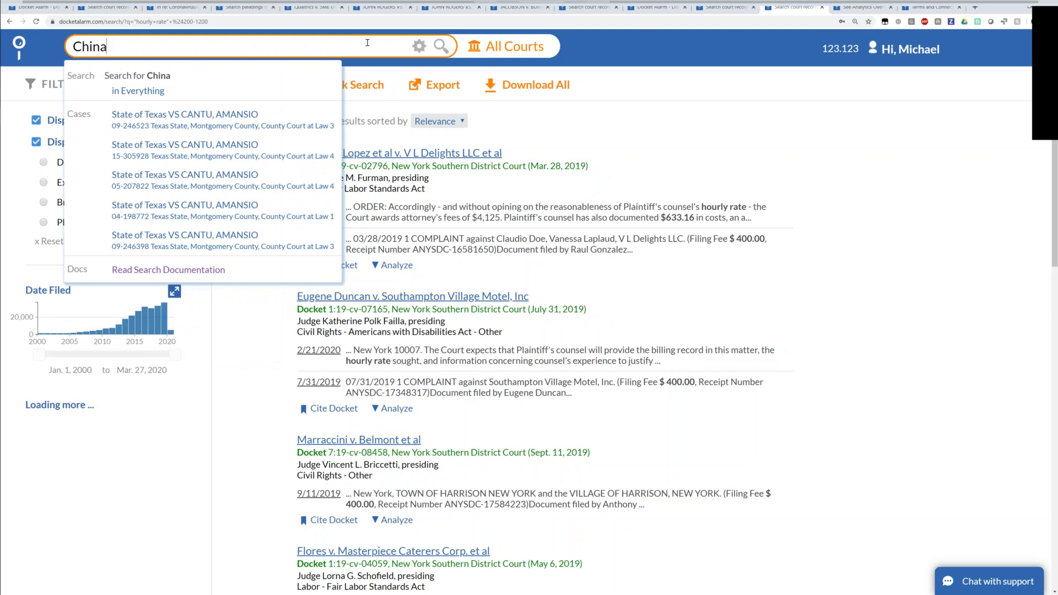
click(420, 47)
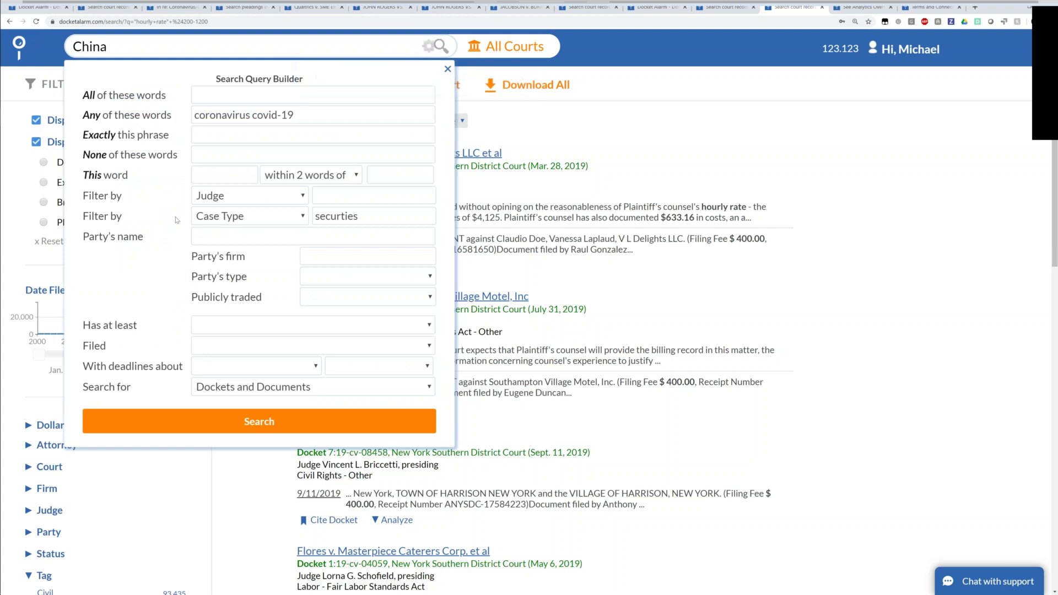
click(193, 237)
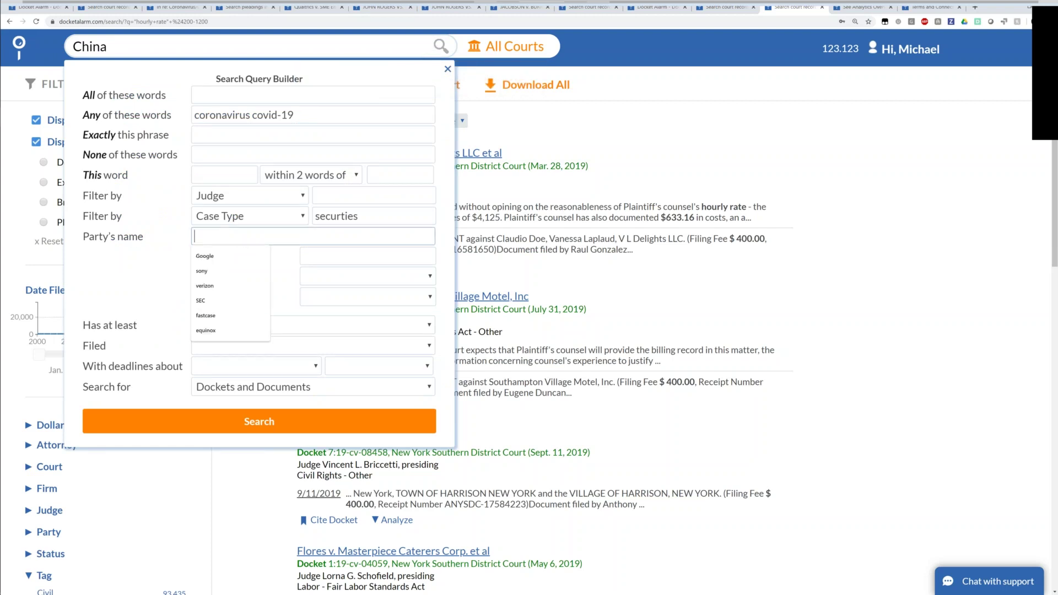
text(China)
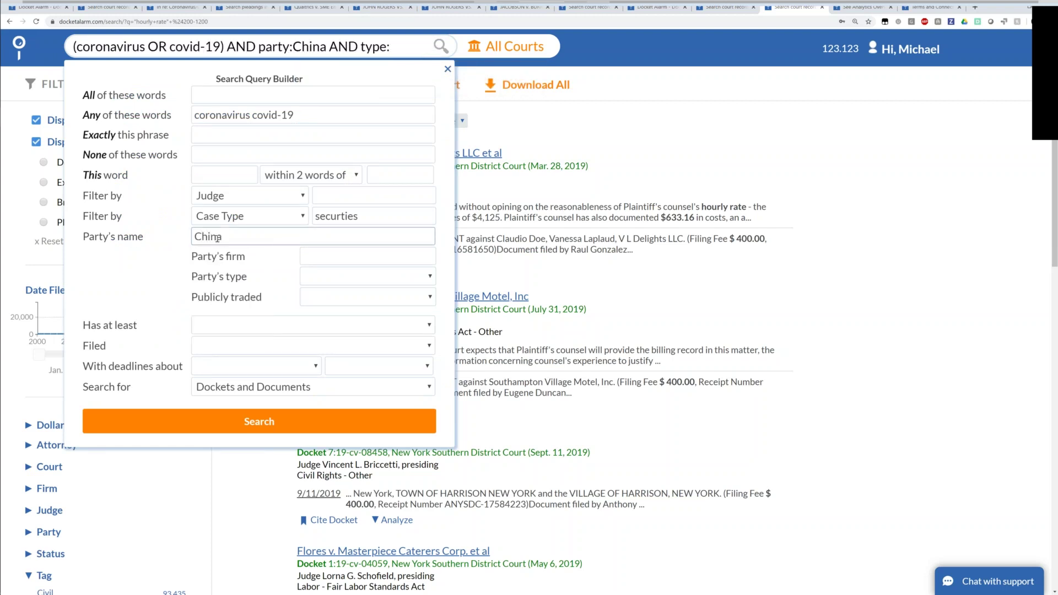
triple_click(304, 115)
key(BackSpace)
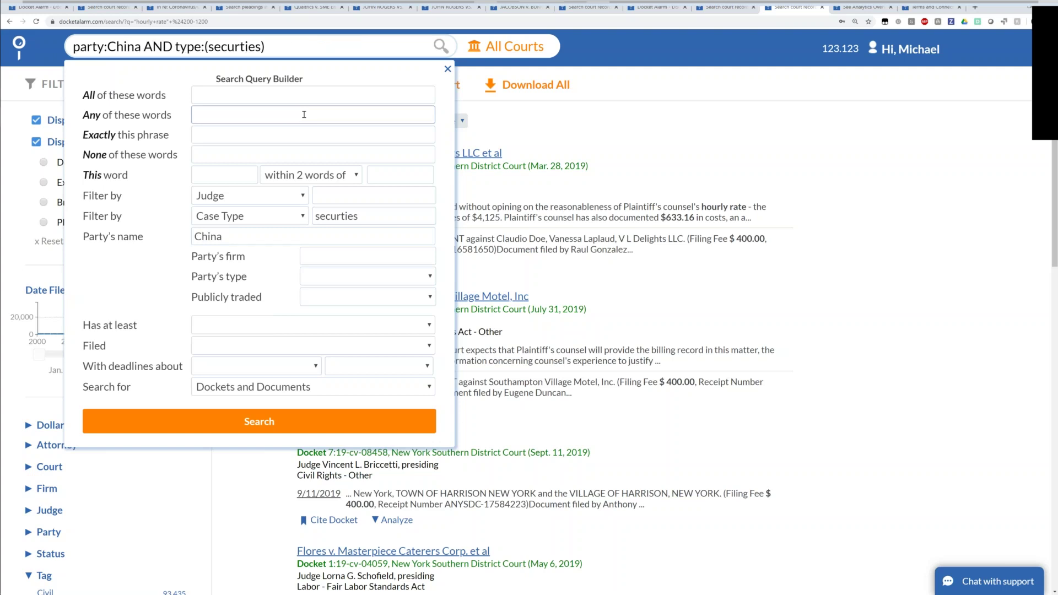
double_click(336, 216)
key(BackSpace)
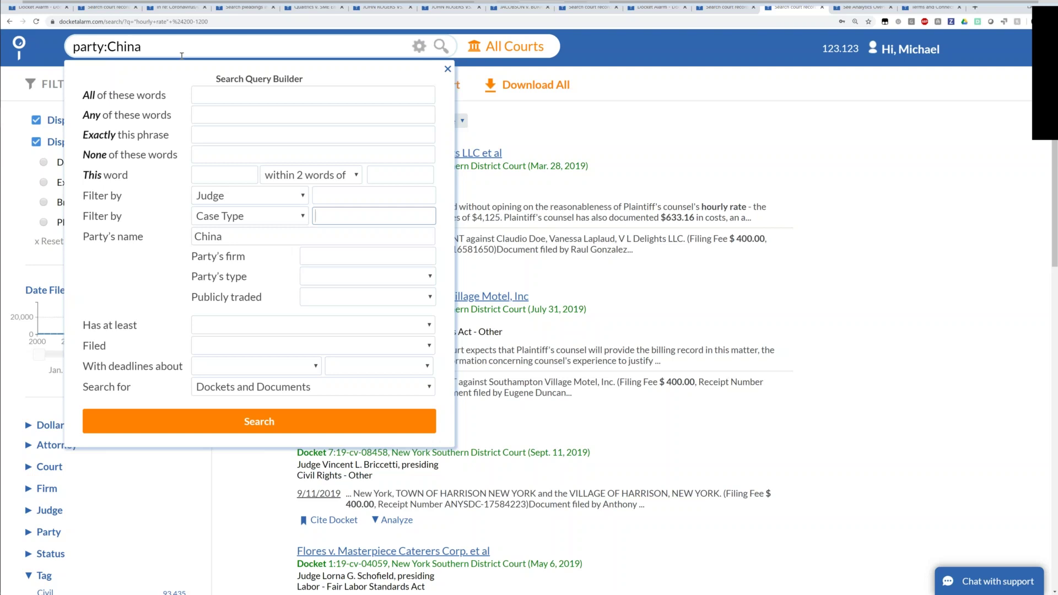
Set the party's type to Defendant and run the search
click(317, 277)
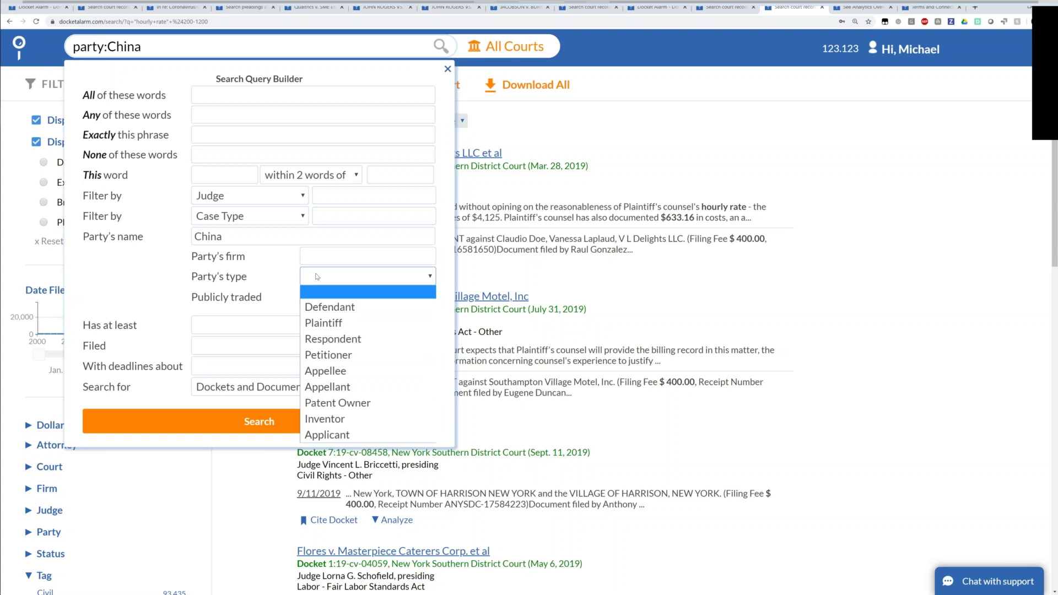
click(331, 306)
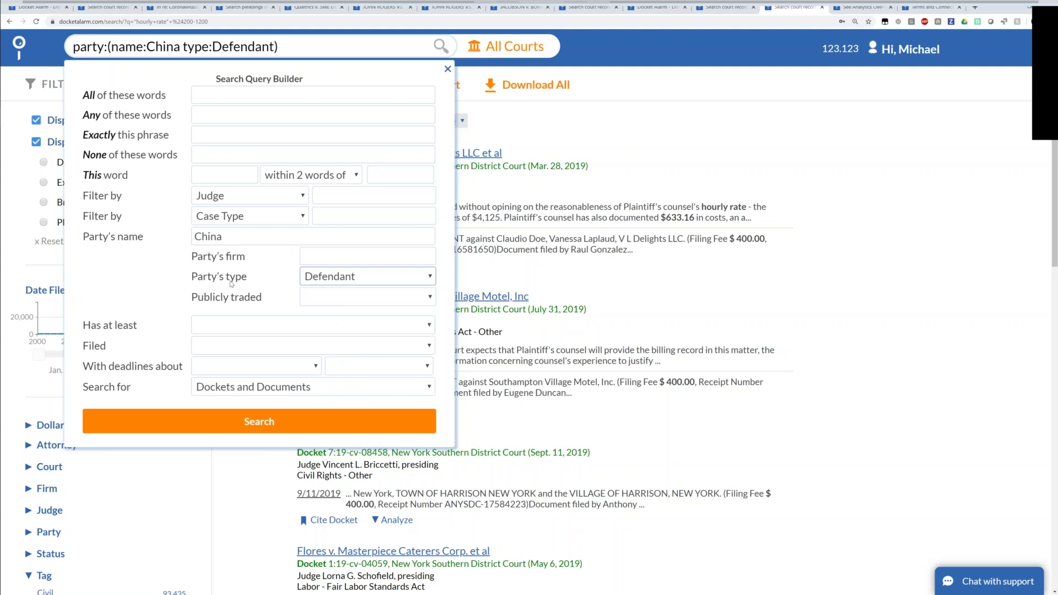
click(329, 280)
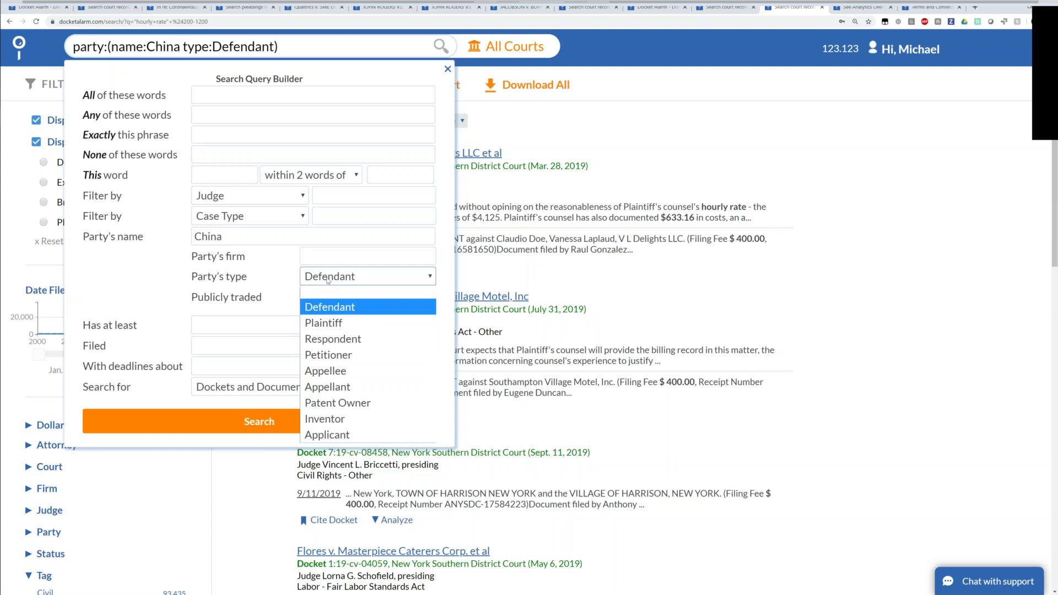
click(328, 280)
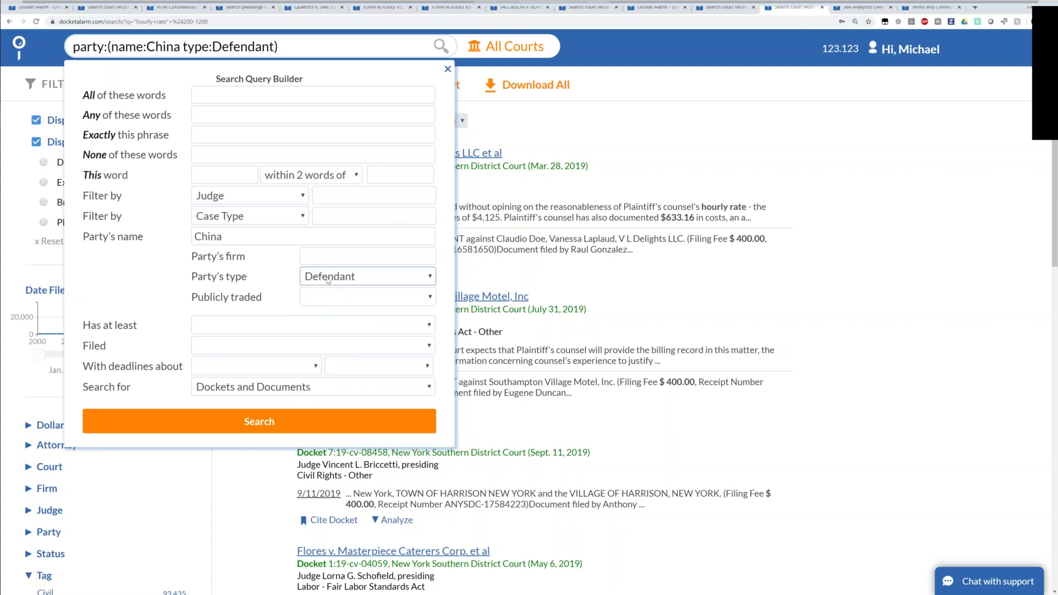
click(283, 424)
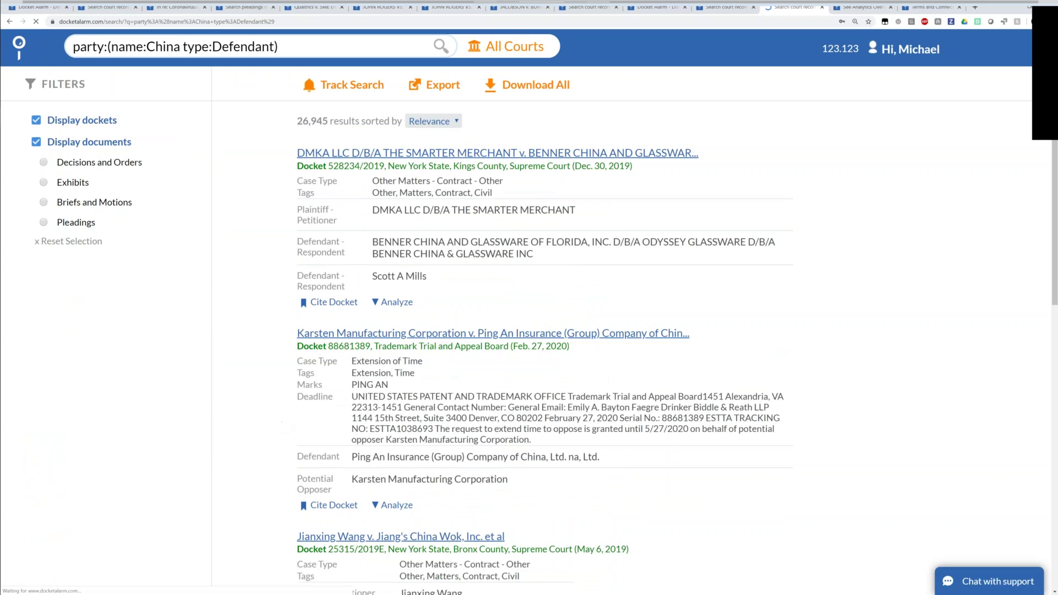
Append (covid-19 or coronavirus) to the China defendant query and rerun the search
click(317, 45)
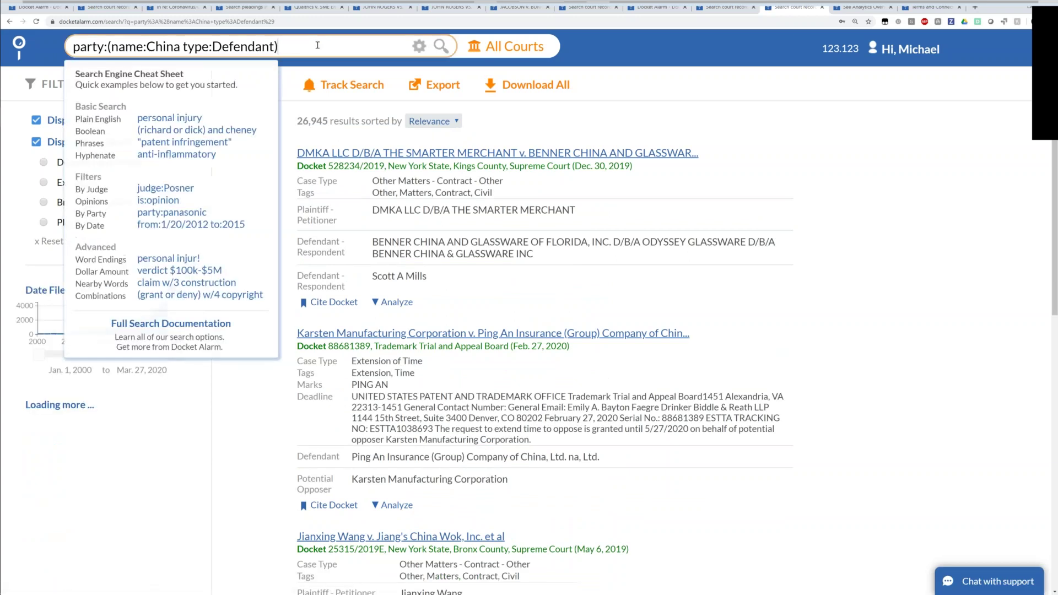
text((covid-19 )
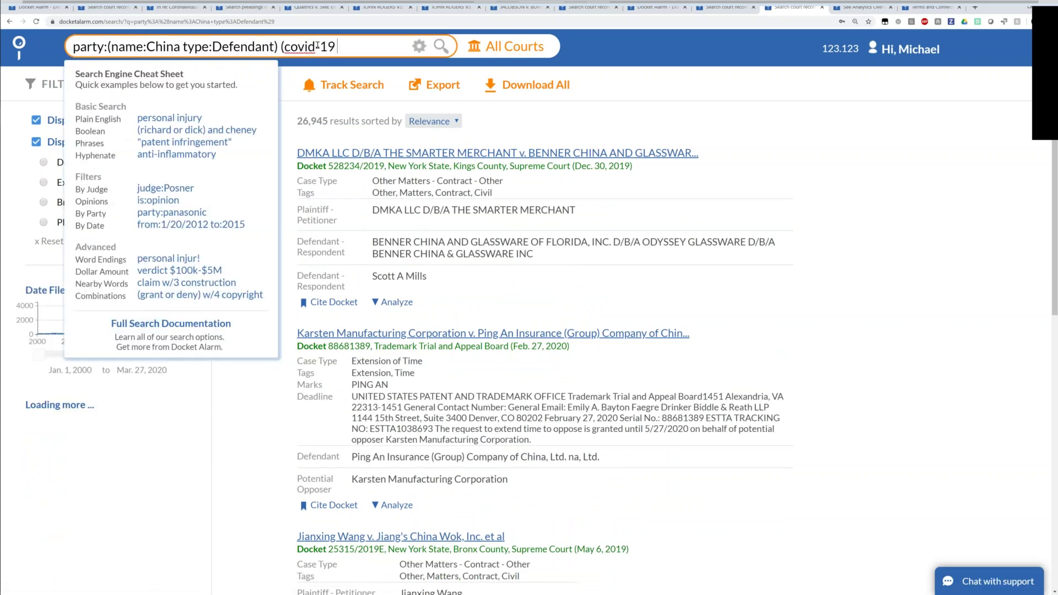
text(or coronavirus))
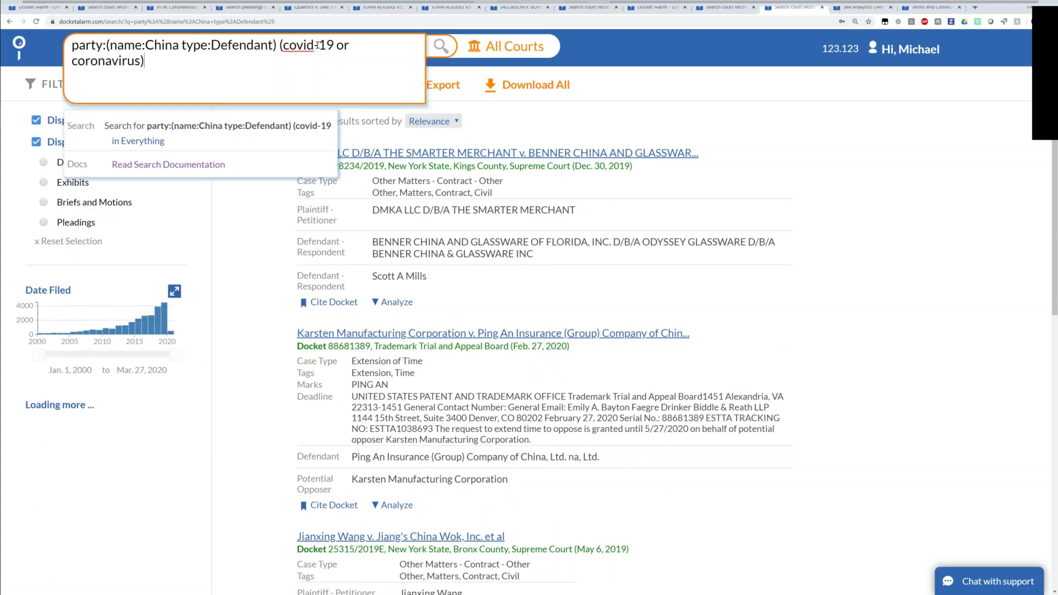
key(Return)
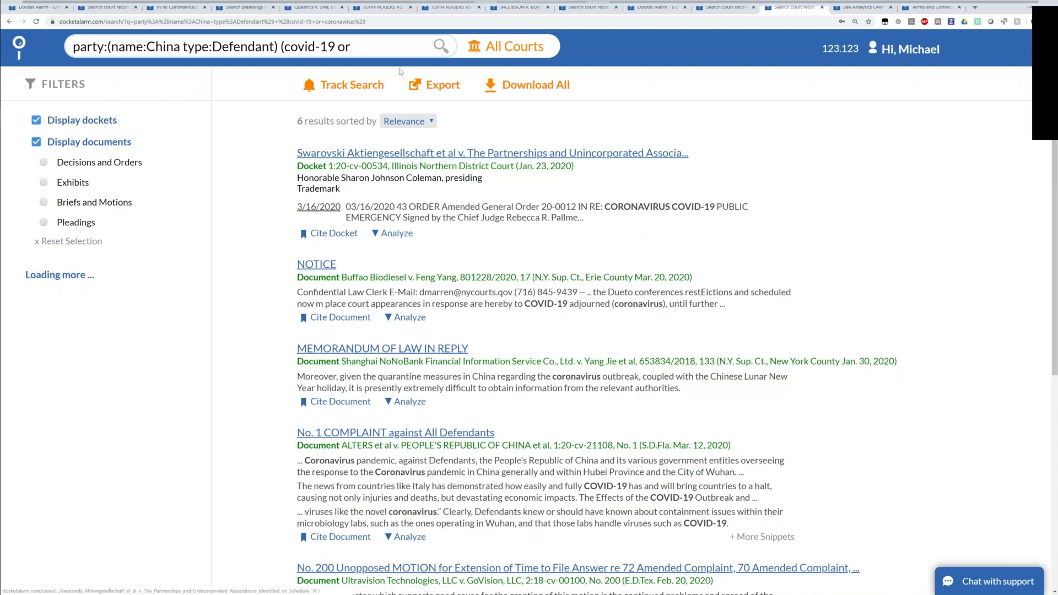
Narrow the party name in the query to (republic China) and rerun the search
click(148, 49)
text((reup)
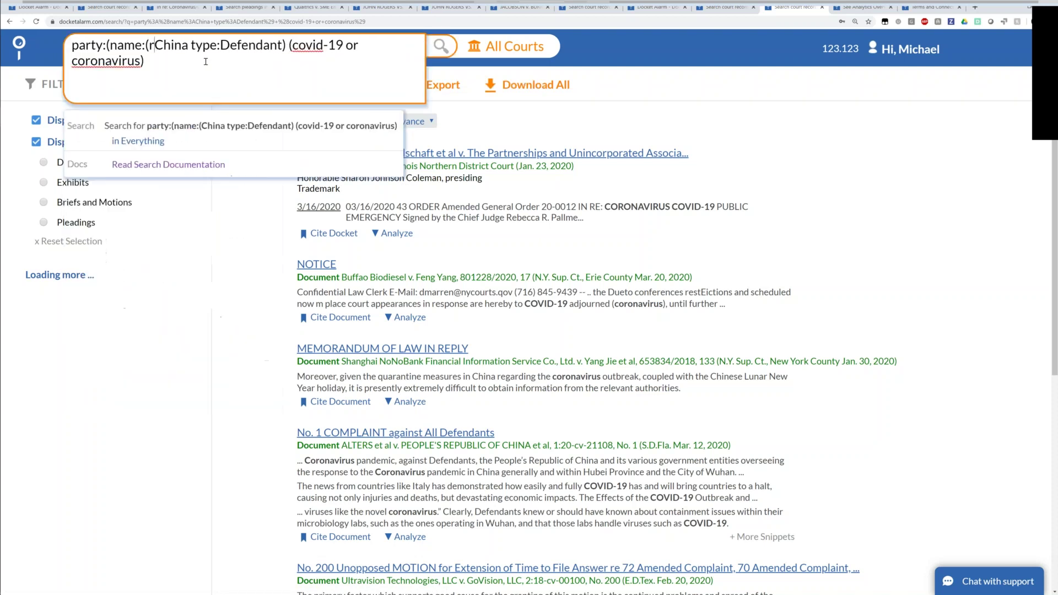
text(l)
key(BackSpace)
key(BackSpace)
key(BackSpace)
key(BackSpace)
key(BackSpace)
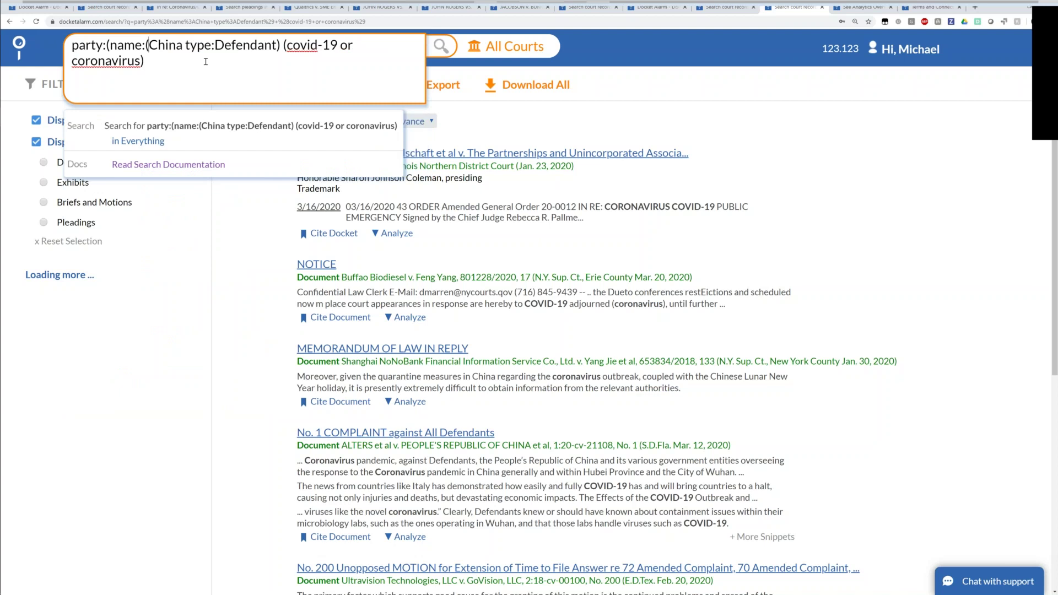
text(republic)
key(Right)
key(Right)
key(Right)
key(Right)
key(Right)
text())
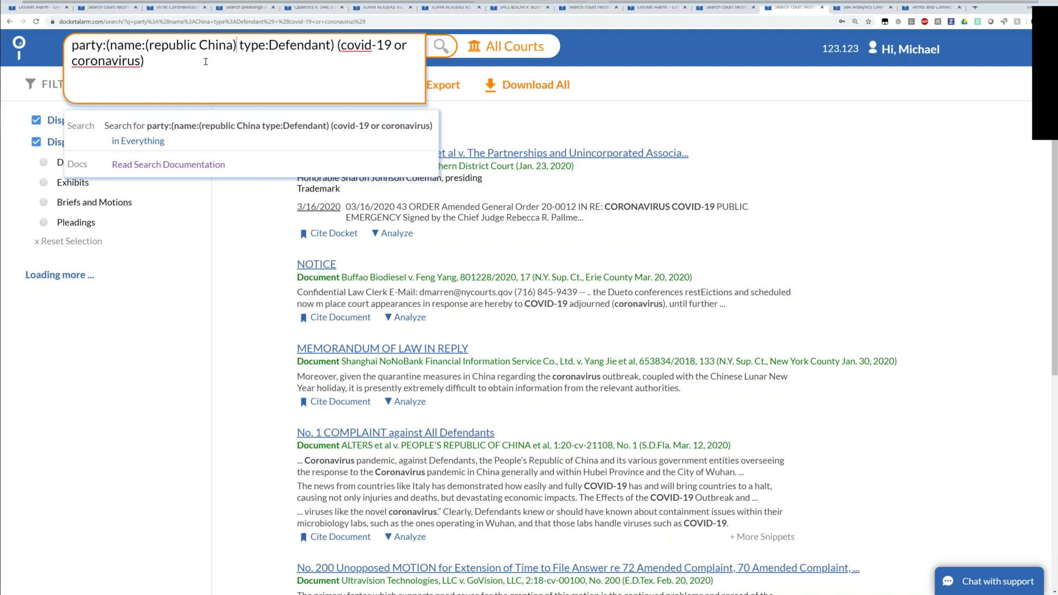
key(Return)
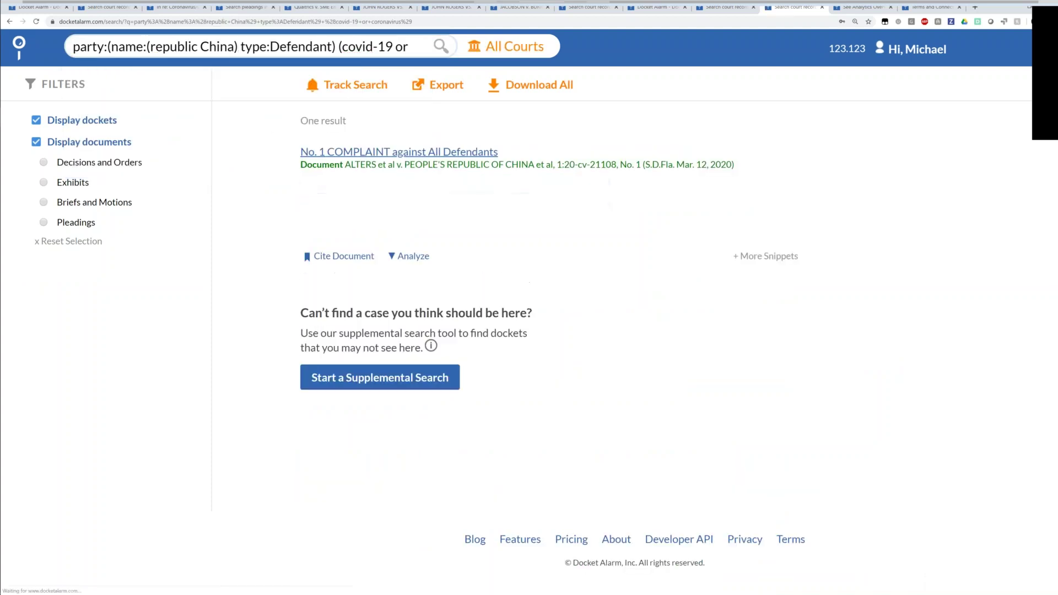
Open the No. 1 COMPLAINT against All Defendants and read the introduction on page 2
click(341, 154)
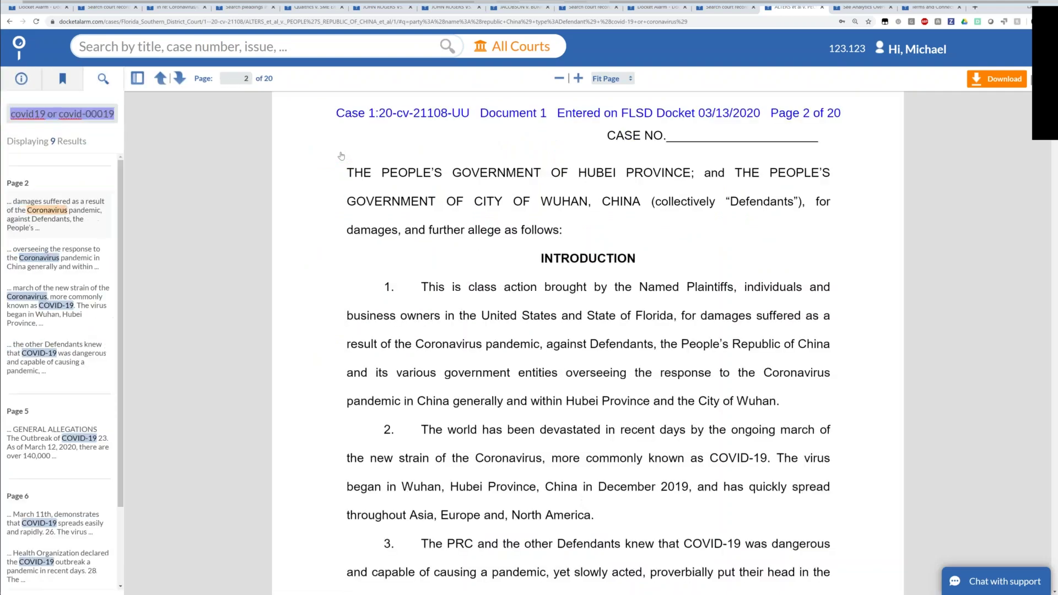
scroll(341, 156, up, 6)
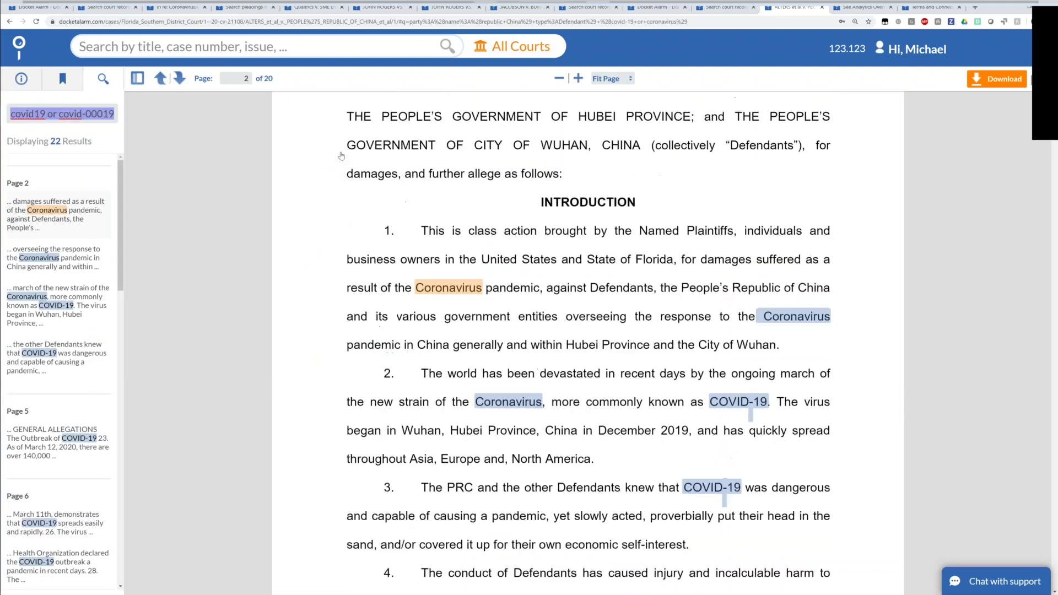
scroll(341, 156, down, 3)
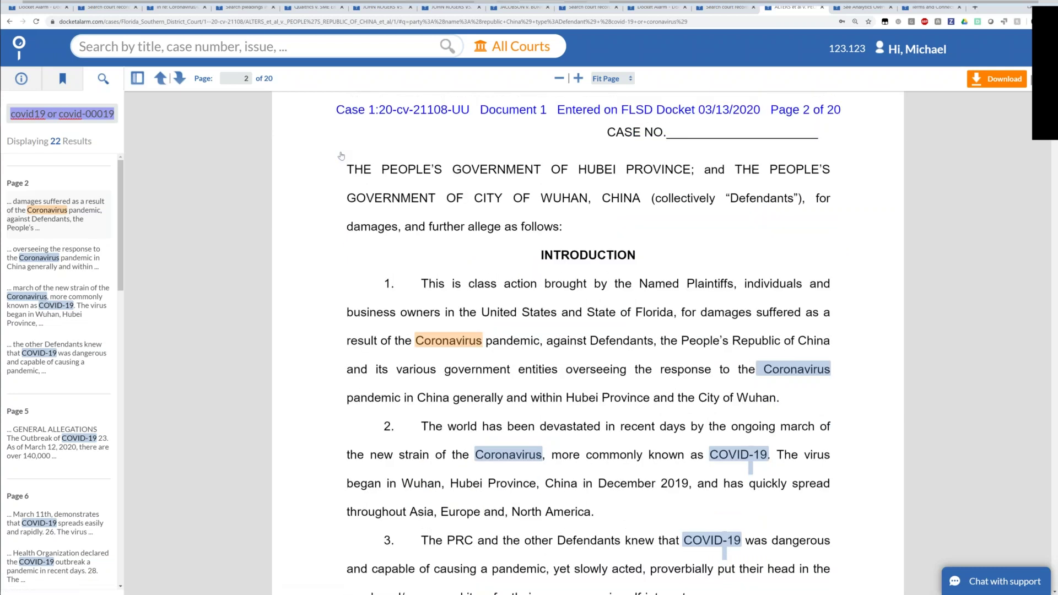
scroll(341, 156, down, 3)
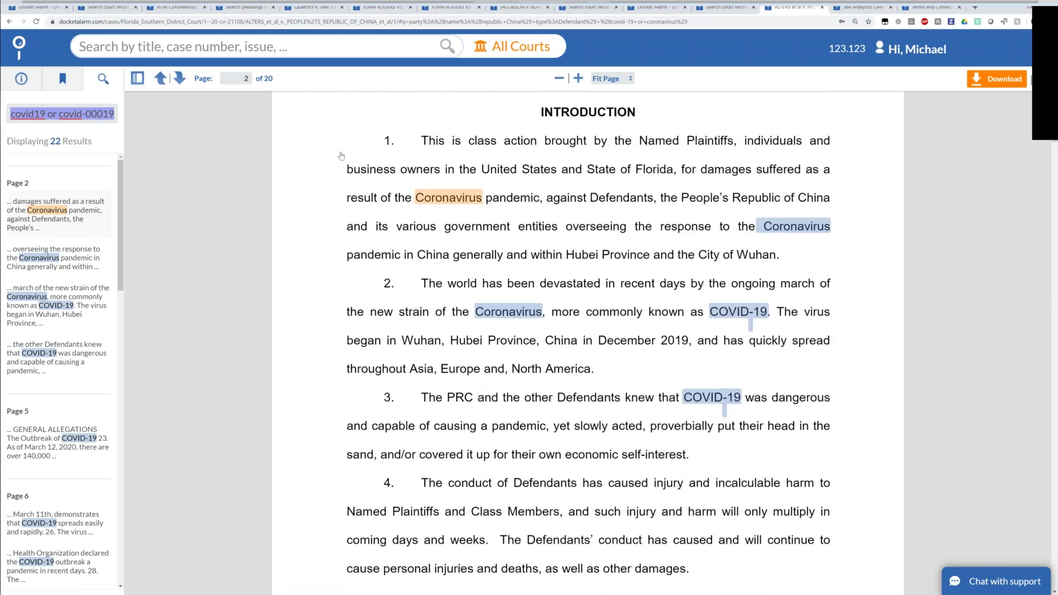
Read the complaint through to the Parties section on page 3 and return to its caption on page 1
scroll(341, 156, down, 5)
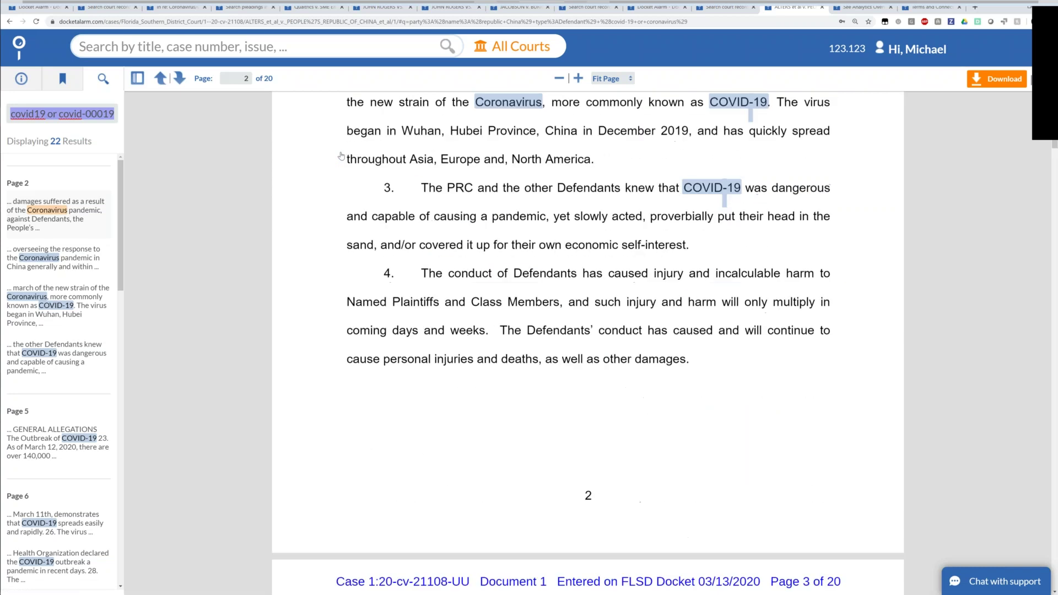
scroll(341, 156, down, 3)
scroll(341, 156, down, 3)
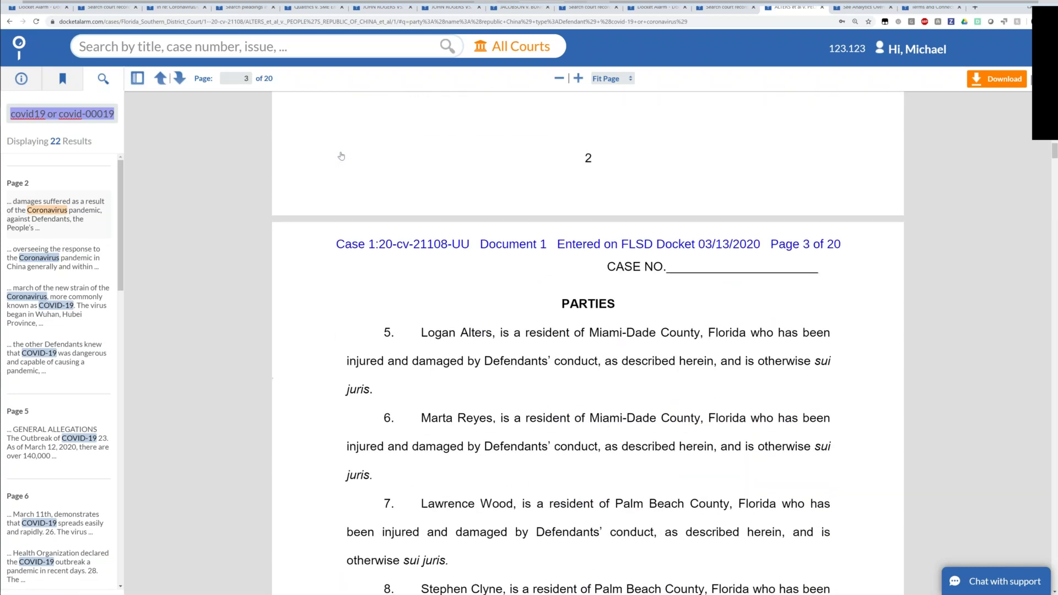
scroll(341, 156, up, 8)
scroll(341, 156, up, 20)
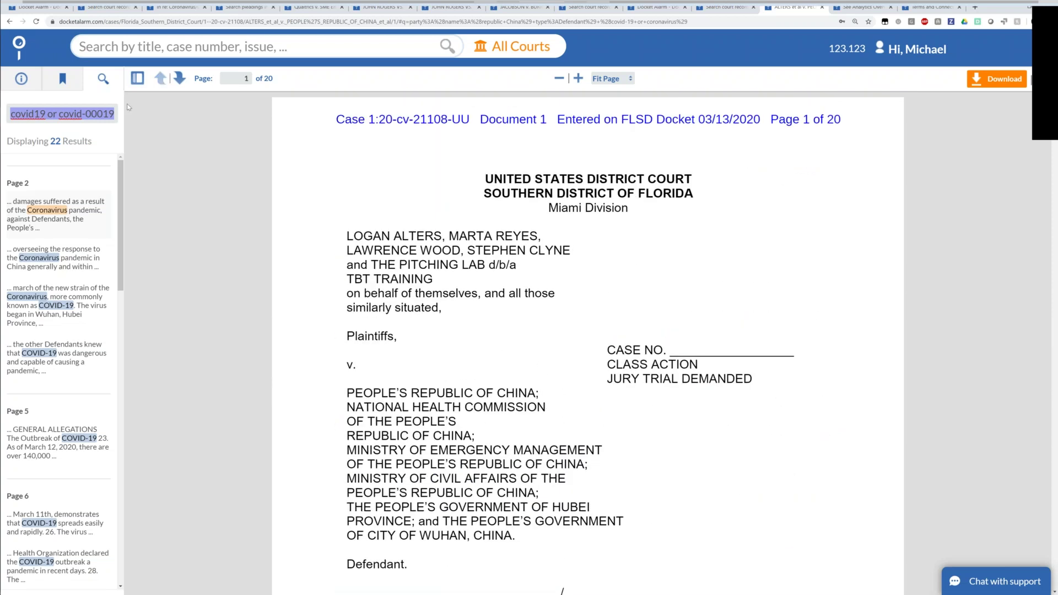
View the complaint's case details and full docket, and reopen No. 1 COMPLAINT against All Defendants from the search results
click(26, 83)
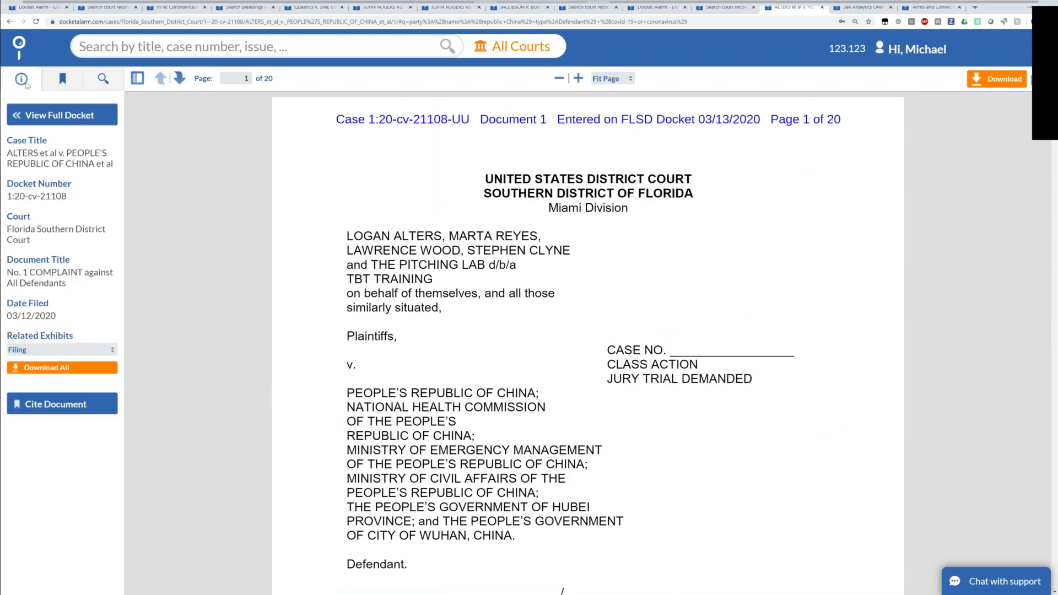
click(49, 115)
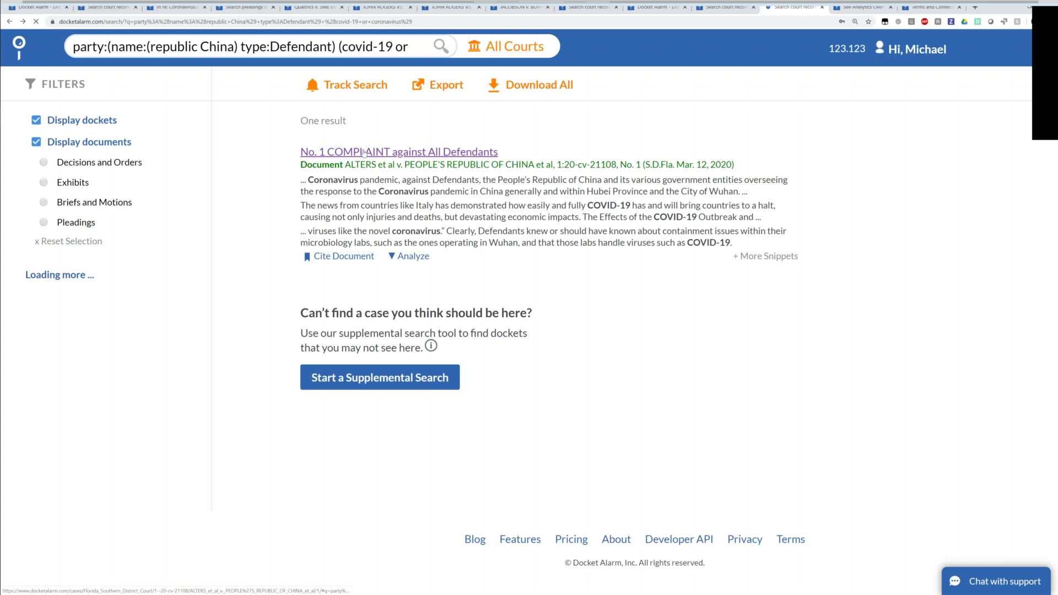
click(363, 153)
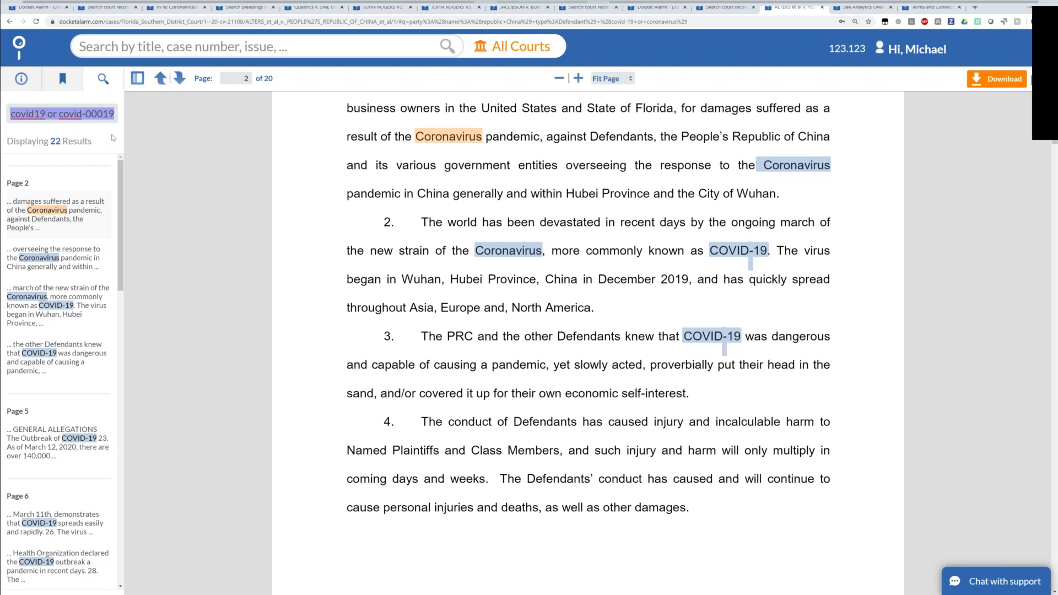
Search within the complaint for china and go through the matching passages on pages 1 and 2
text(china)
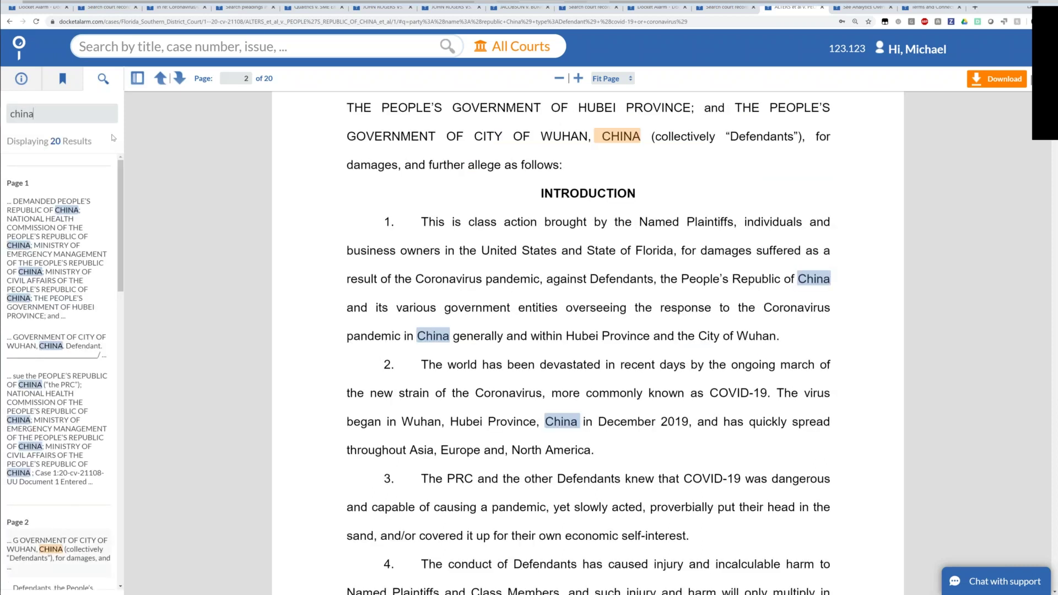
click(66, 261)
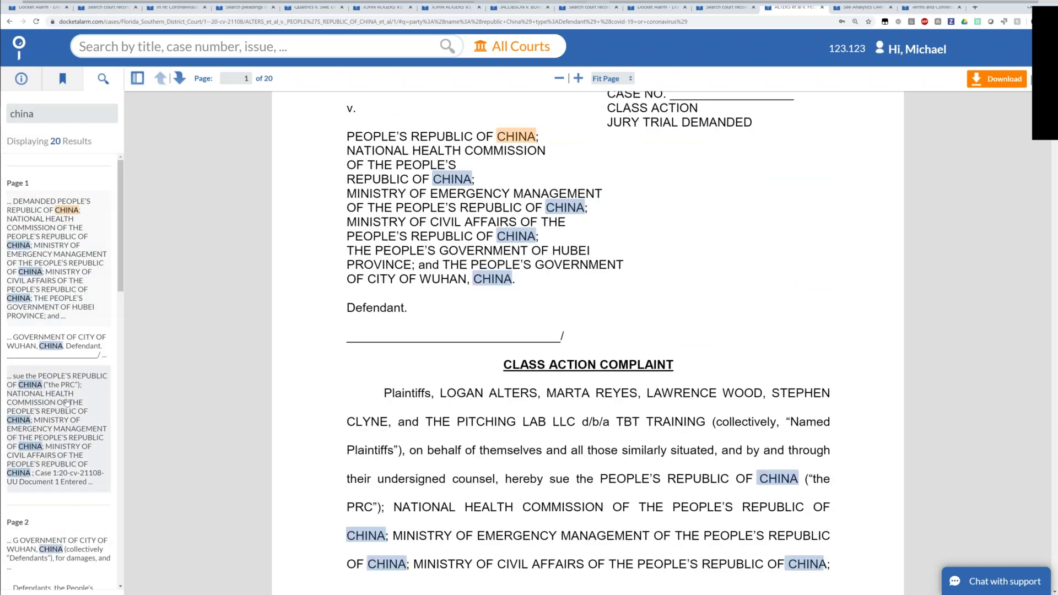
click(66, 401)
scroll(65, 408, down, 3)
click(63, 381)
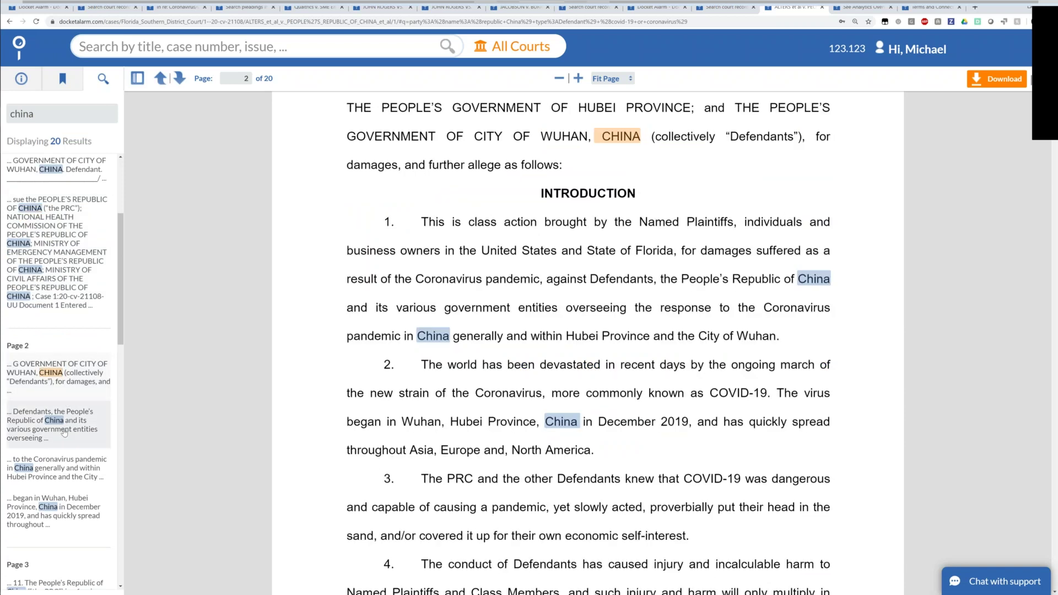
click(64, 433)
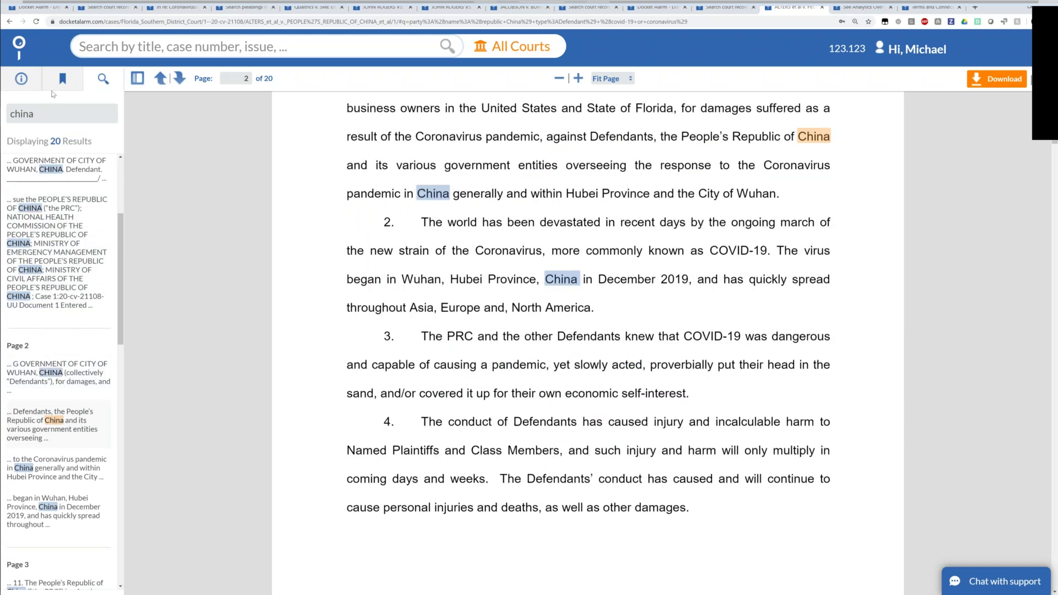
Show the cases cited in the complaint and dismiss the browser's offer to save a password
click(61, 83)
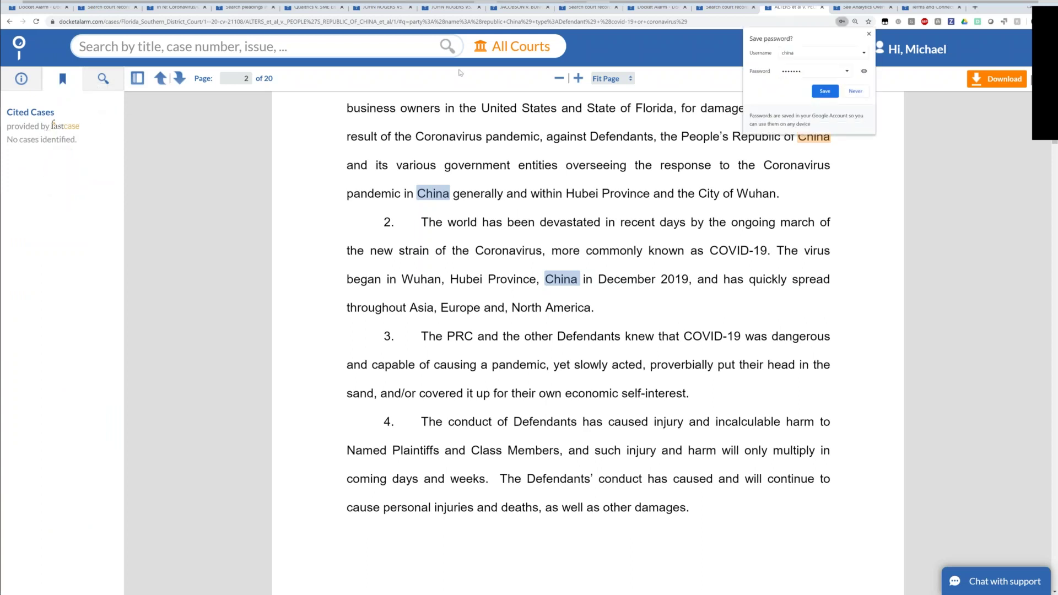
click(869, 34)
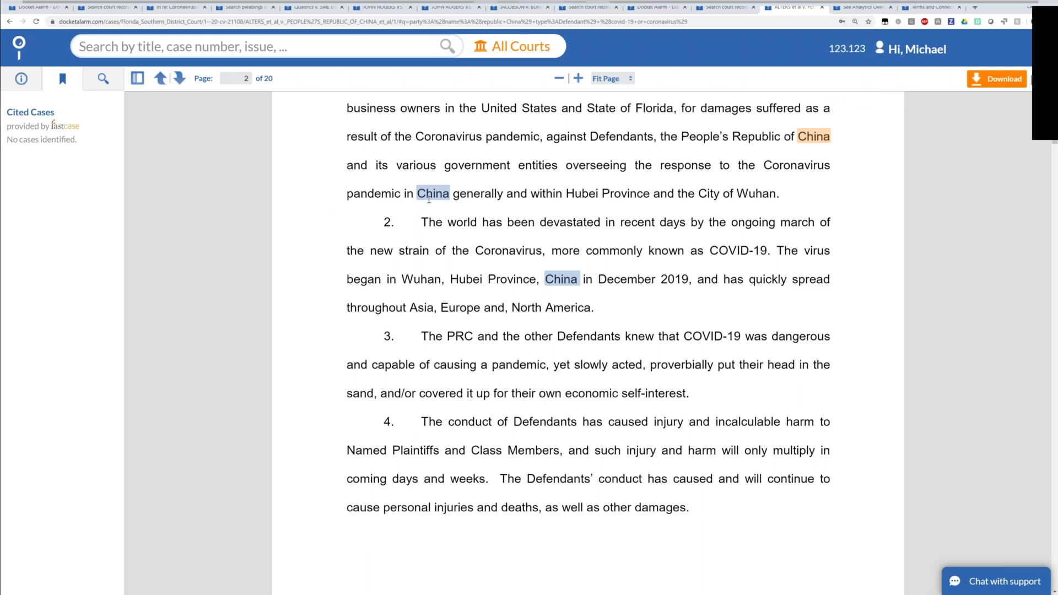
scroll(429, 200, up, 6)
scroll(429, 200, up, 1)
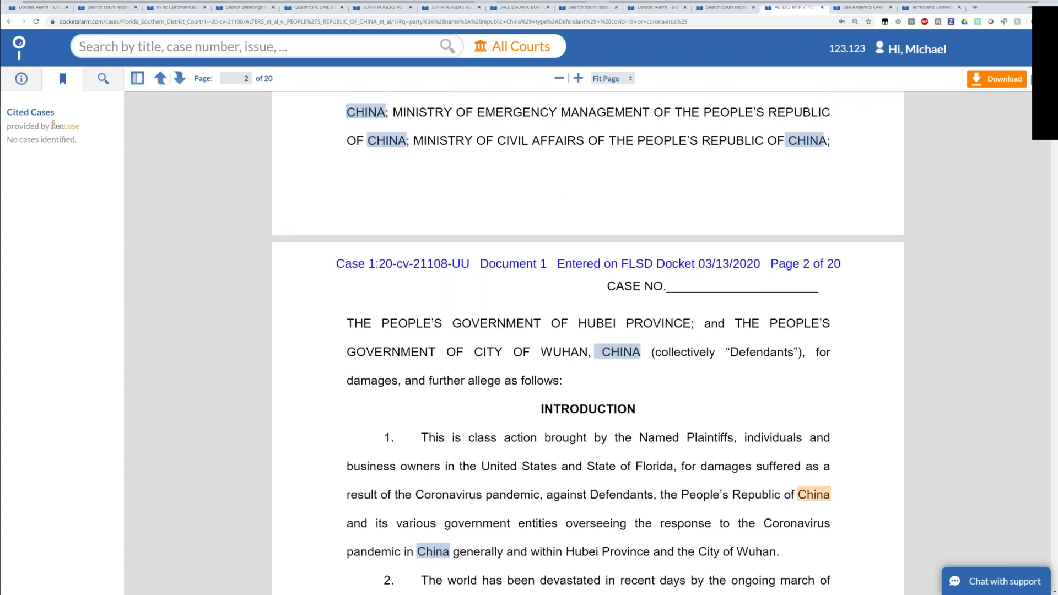